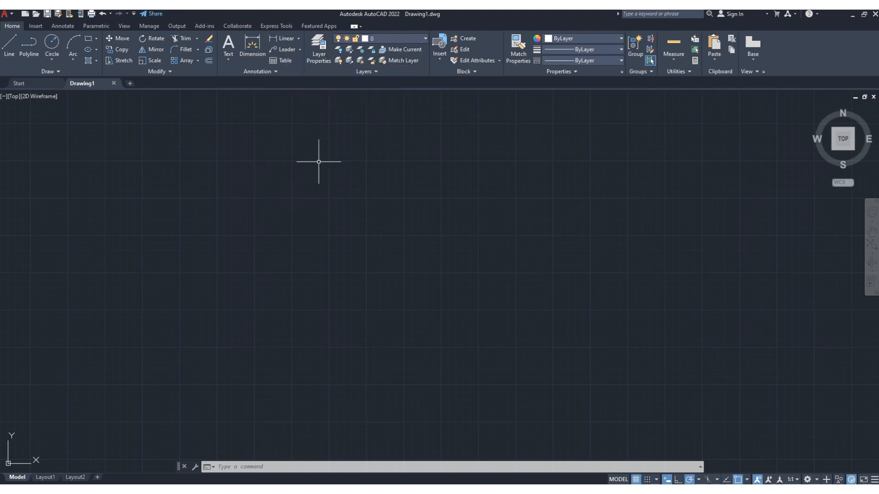
pyautogui.click(424, 40)
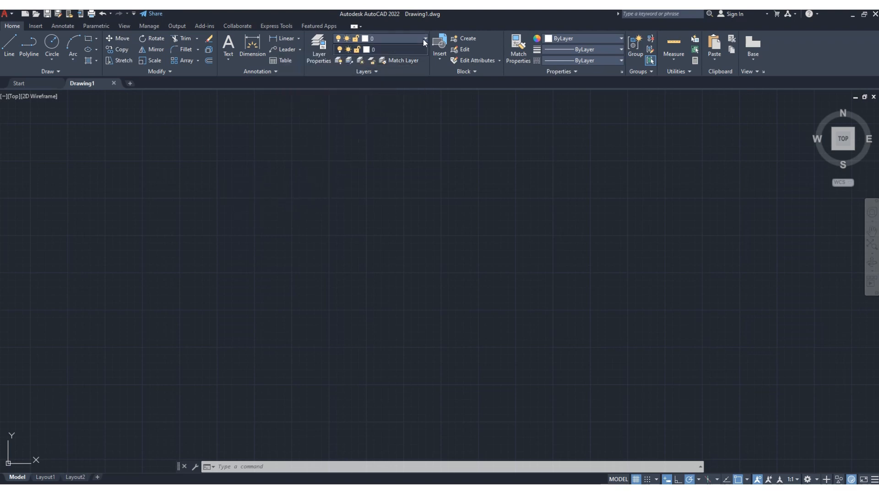
pyautogui.click(424, 40)
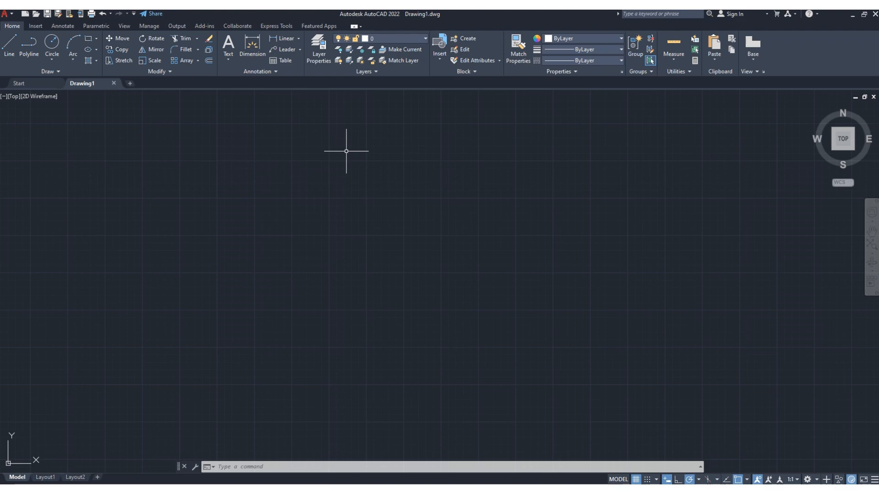
pyautogui.write('LA')
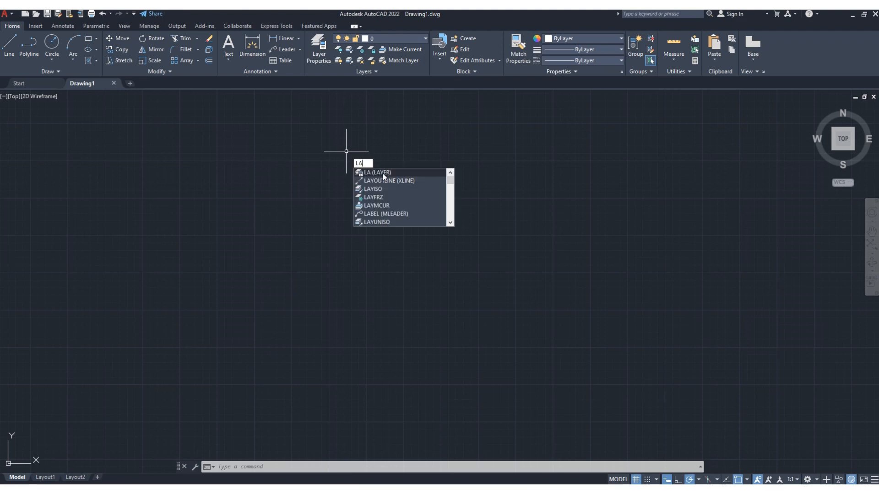
pyautogui.press('Return')
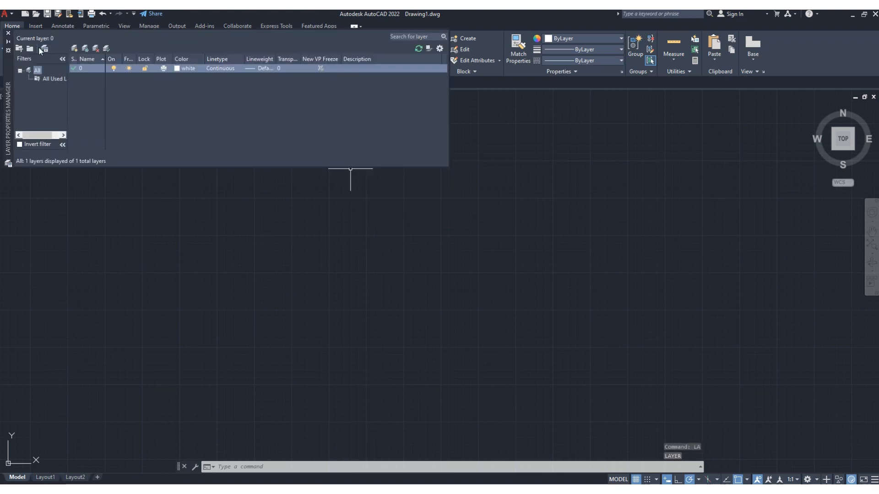
pyautogui.click(8, 33)
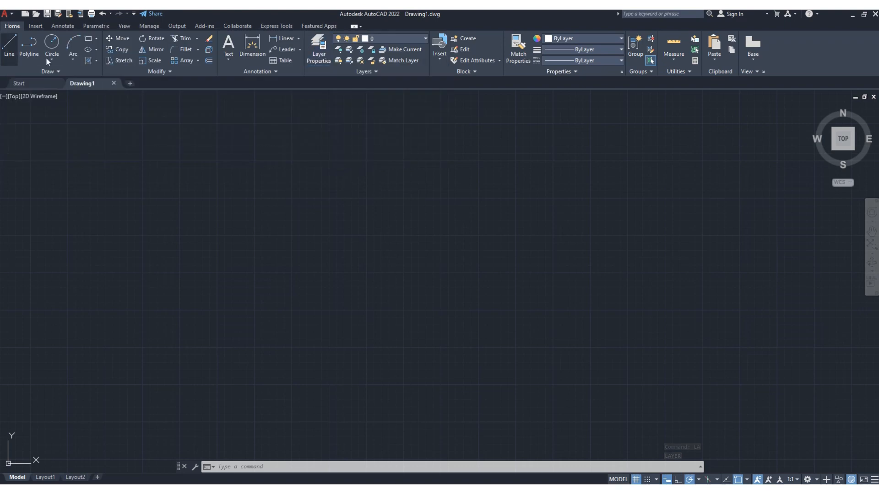
# Create a new layer named Center in the Layer Properties Manager
pyautogui.click(317, 58)
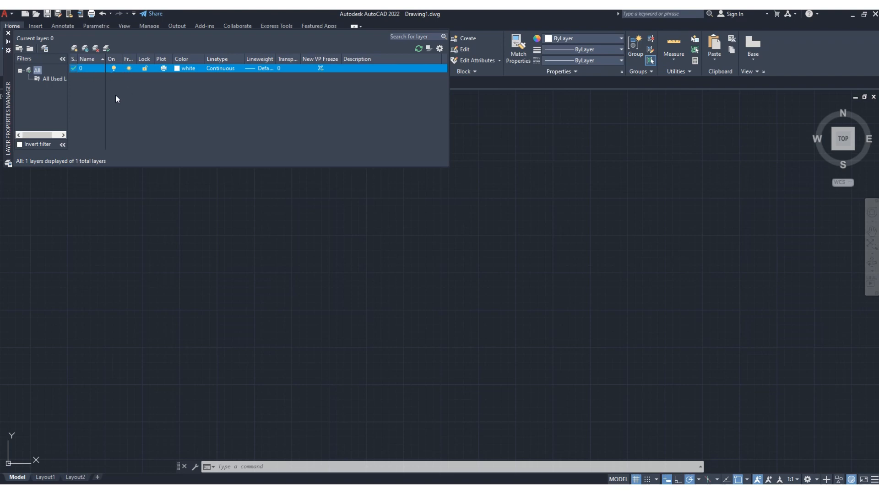
pyautogui.click(75, 48)
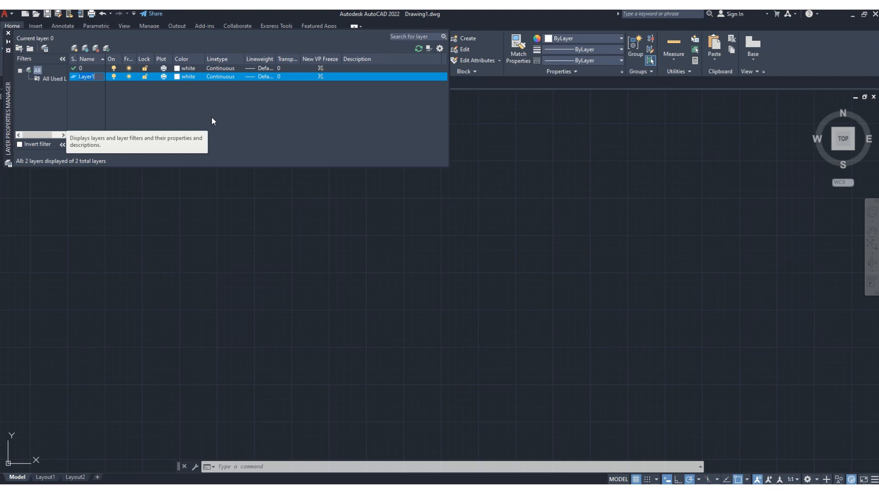
pyautogui.write('Center')
pyautogui.press('Return')
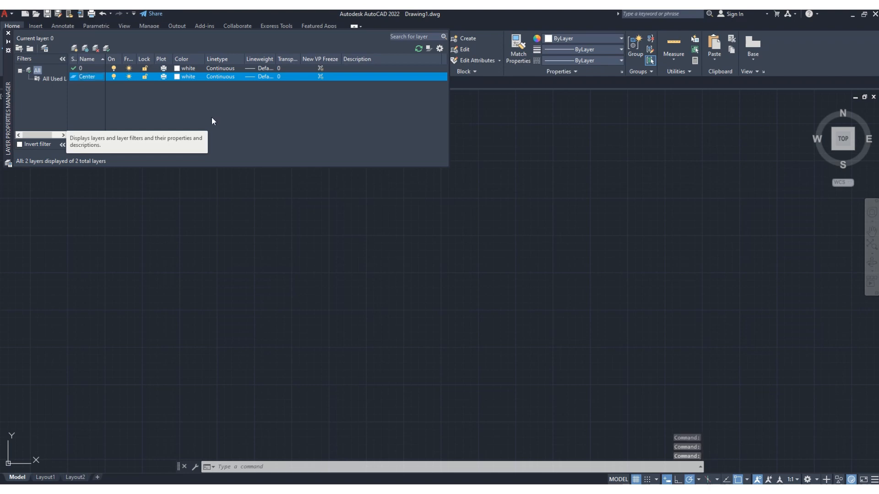
pyautogui.click(220, 77)
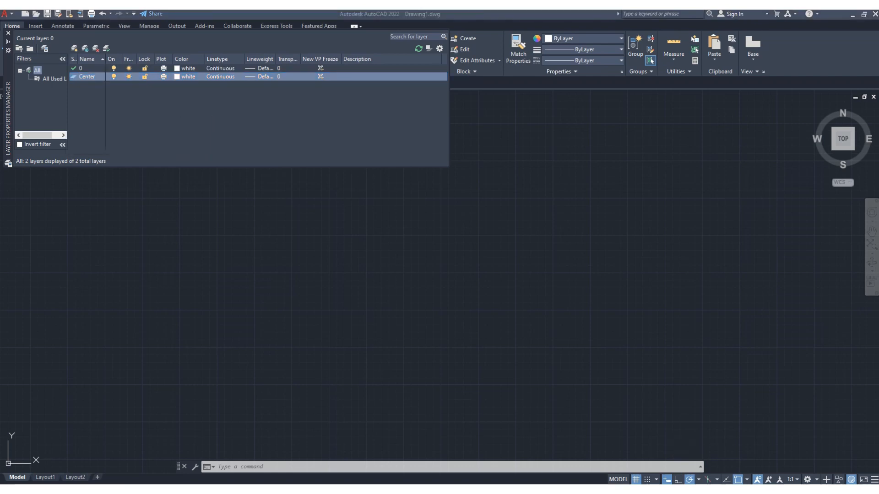
pyautogui.click(130, 95)
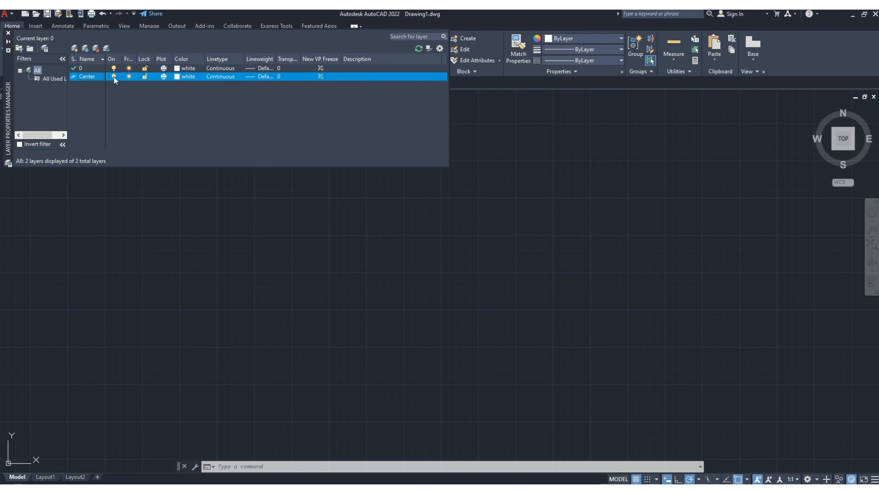
# Set the Center layer's color to the true color green with RGB 13,150,45
pyautogui.click(176, 77)
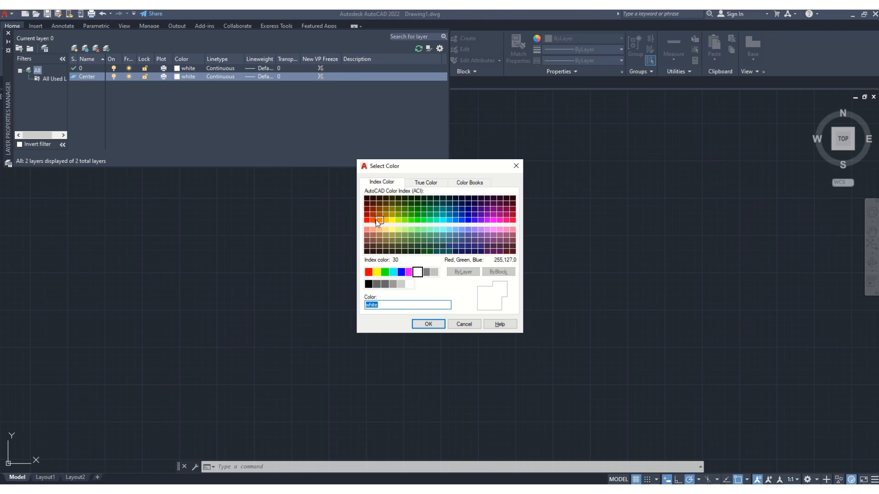
pyautogui.click(410, 218)
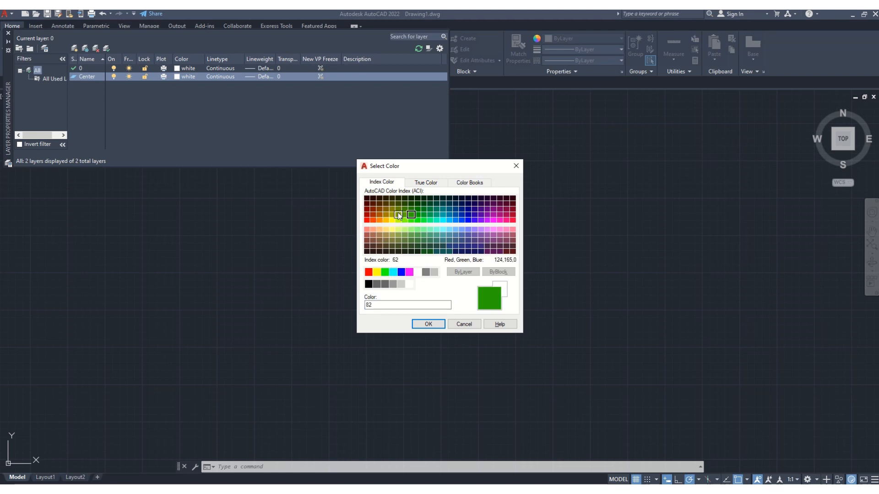
pyautogui.click(396, 209)
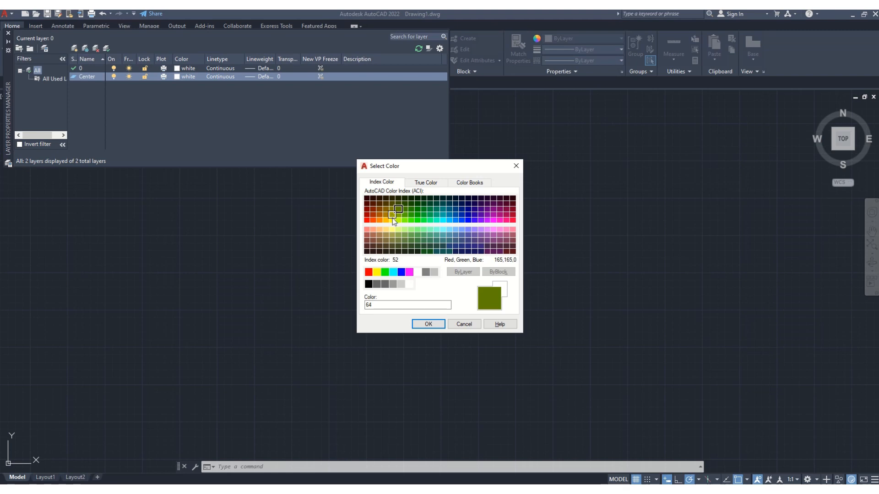
pyautogui.click(393, 216)
pyautogui.click(387, 216)
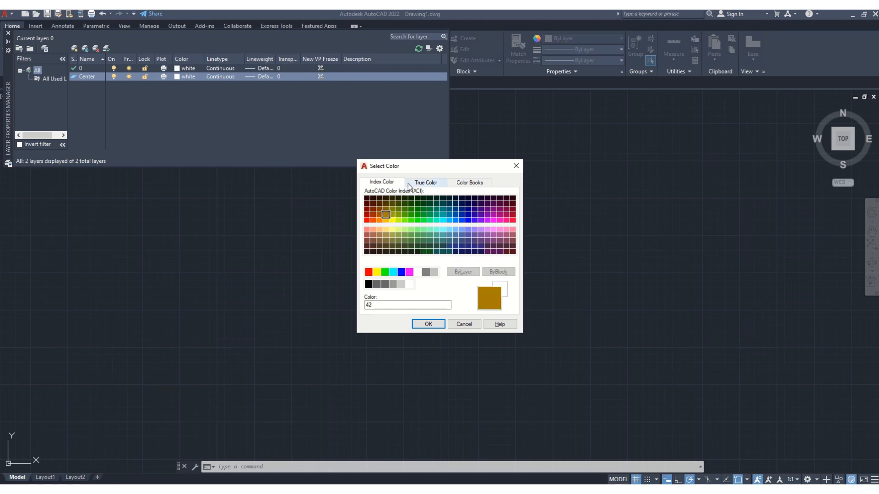
pyautogui.click(424, 184)
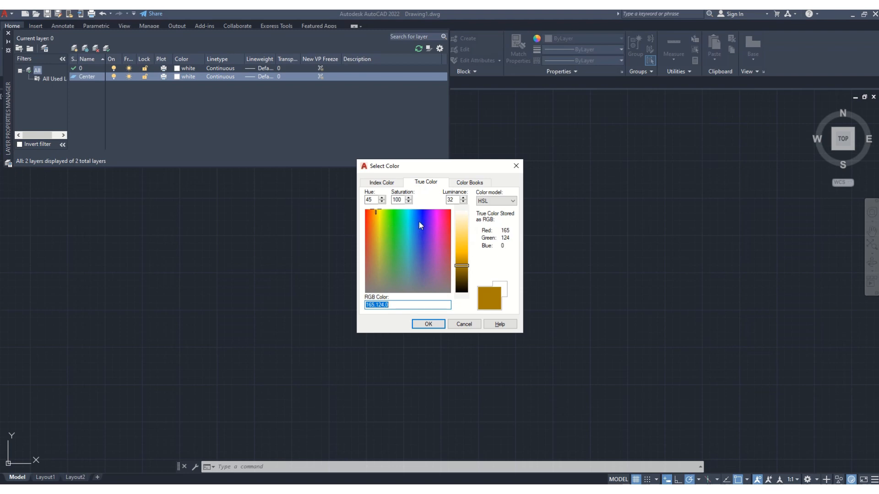
pyautogui.click(398, 222)
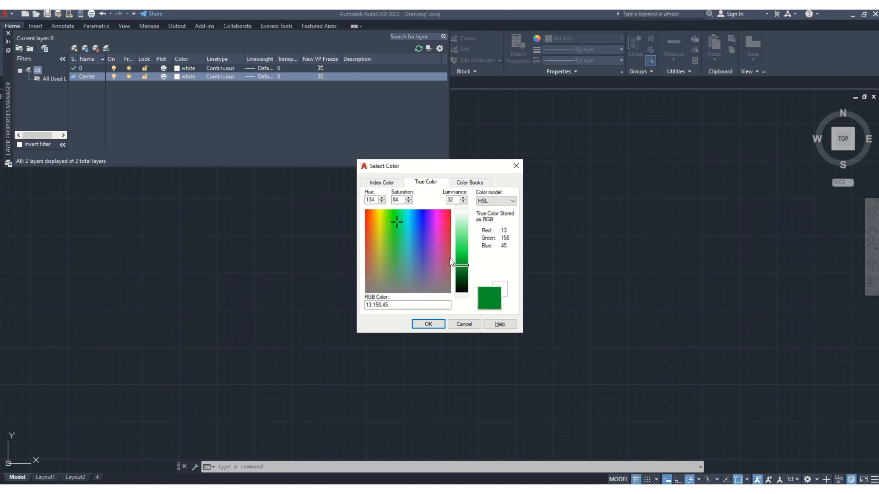
pyautogui.click(469, 185)
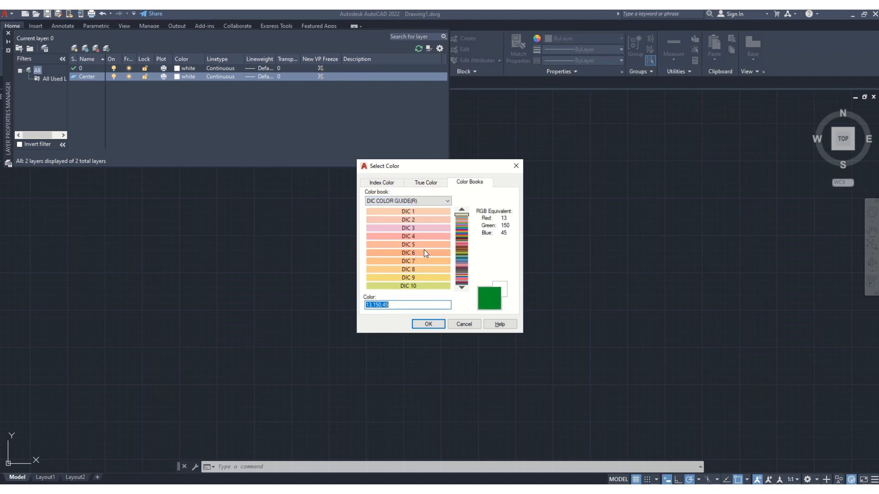
pyautogui.click(428, 324)
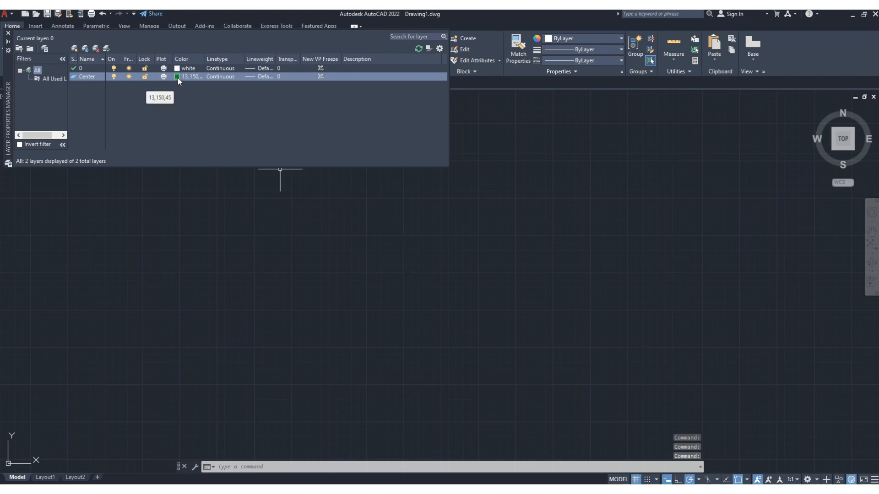
# Load the CENTER linetype from acadiso.lin and assign it to the Center layer
pyautogui.click(219, 76)
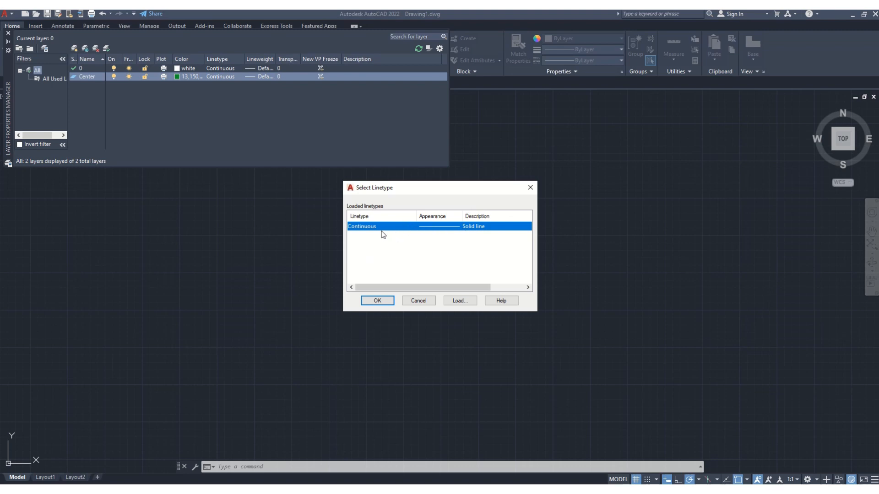
pyautogui.click(457, 298)
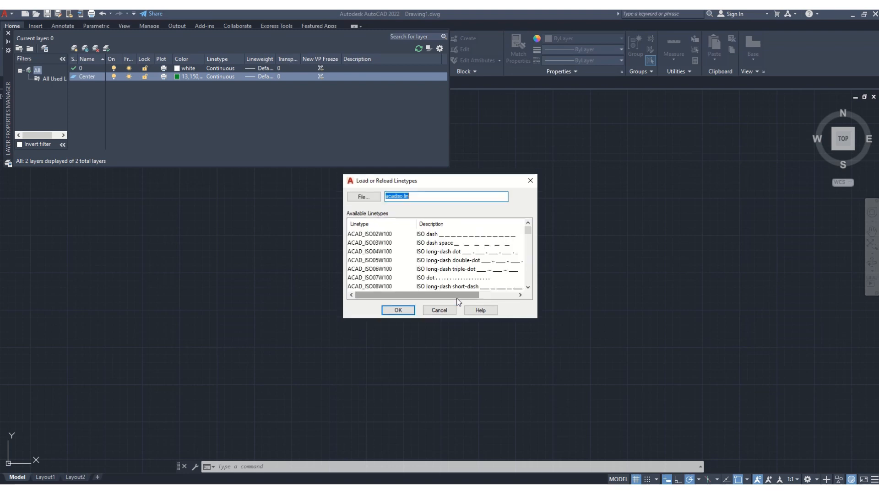
pyautogui.click(360, 235)
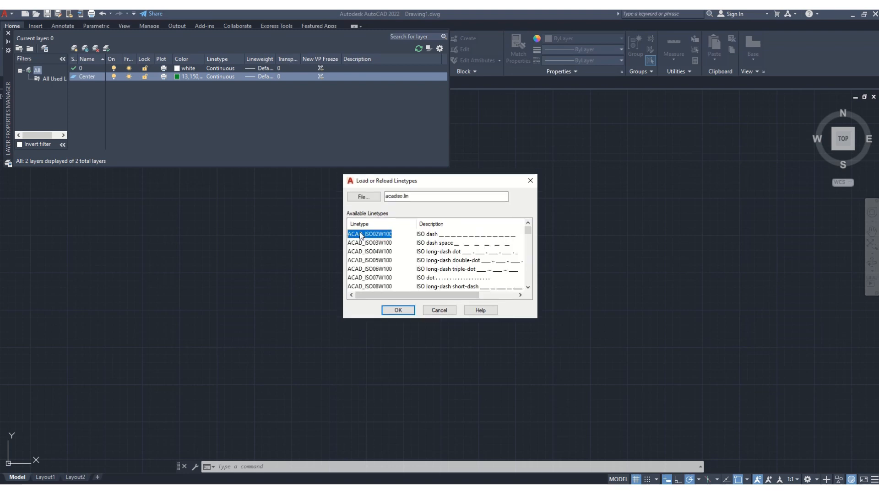
pyautogui.press('c')
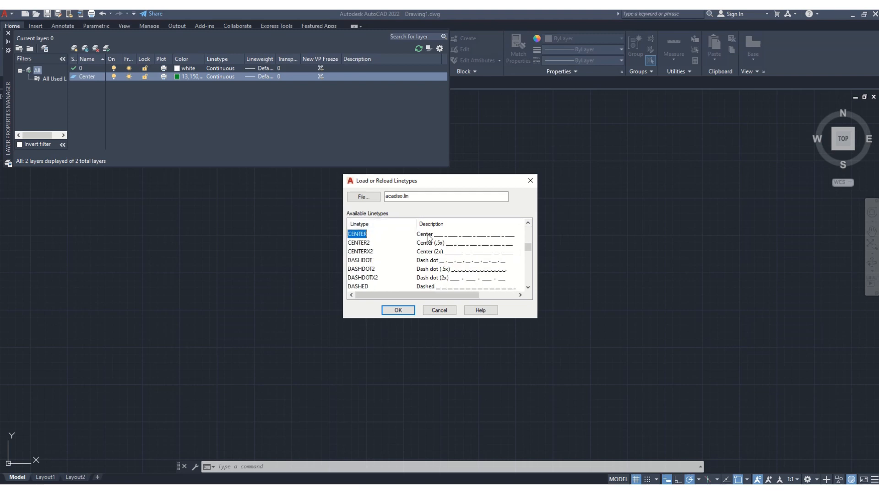
pyautogui.click(408, 311)
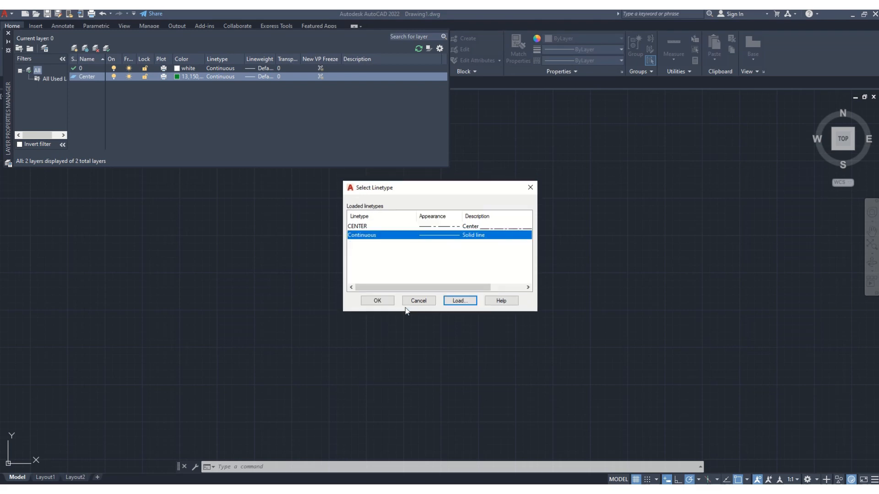
pyautogui.click(431, 226)
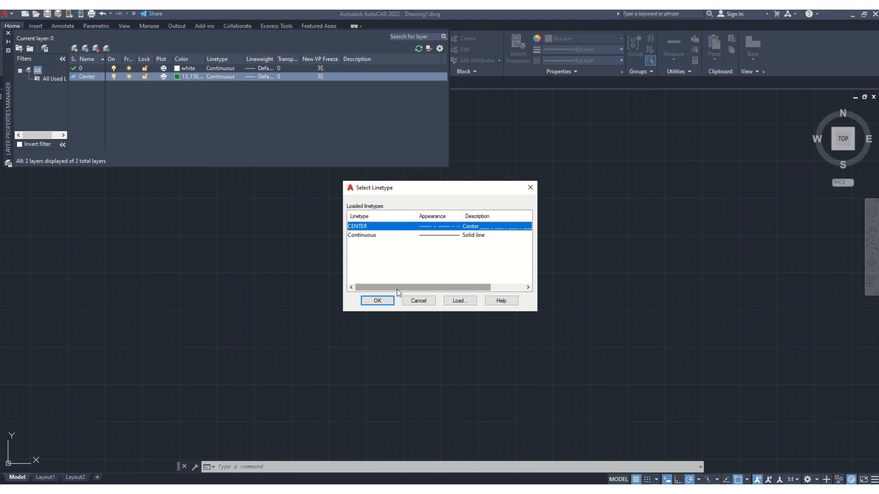
pyautogui.click(384, 300)
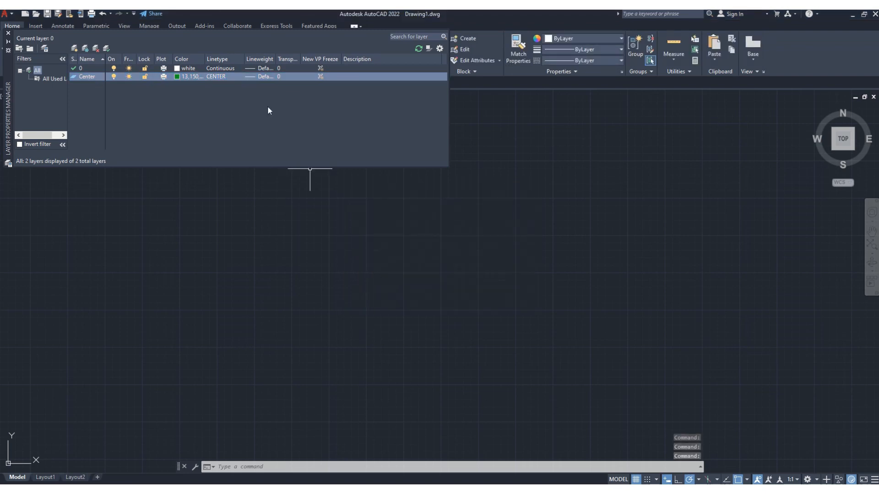
# Set the Center layer's lineweight to 0.30 mm
pyautogui.click(258, 78)
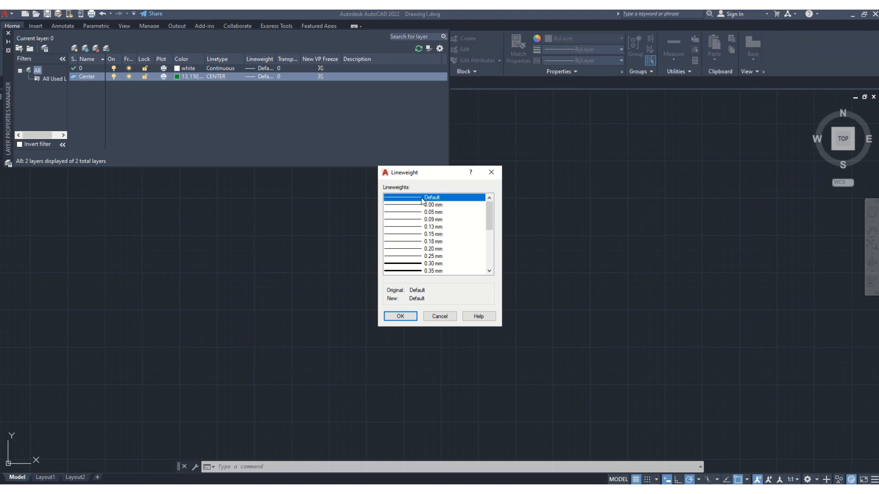
pyautogui.click(416, 259)
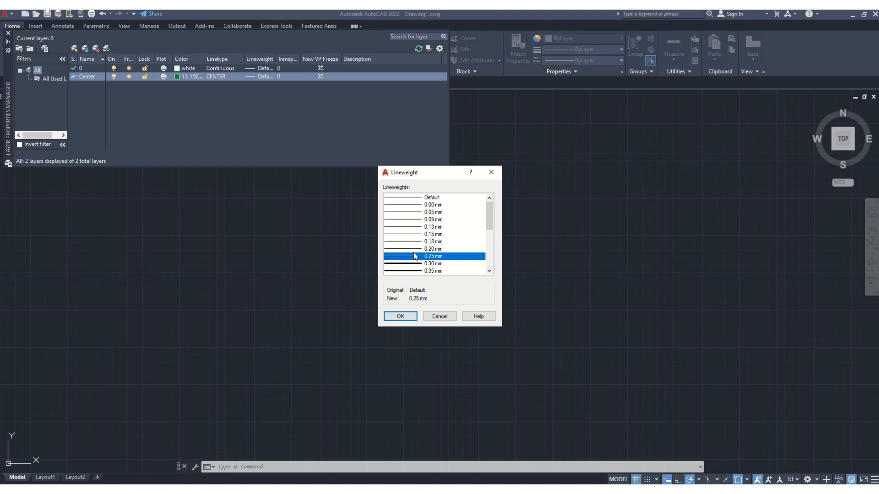
pyautogui.click(414, 264)
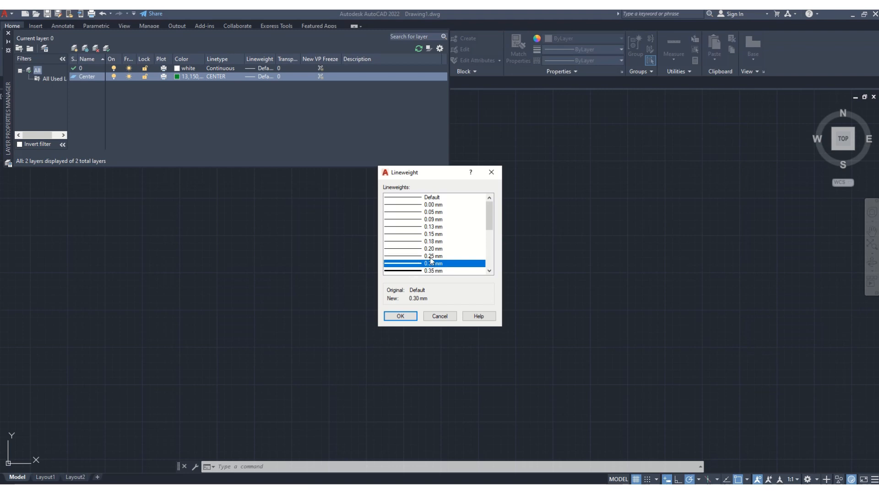
pyautogui.click(405, 315)
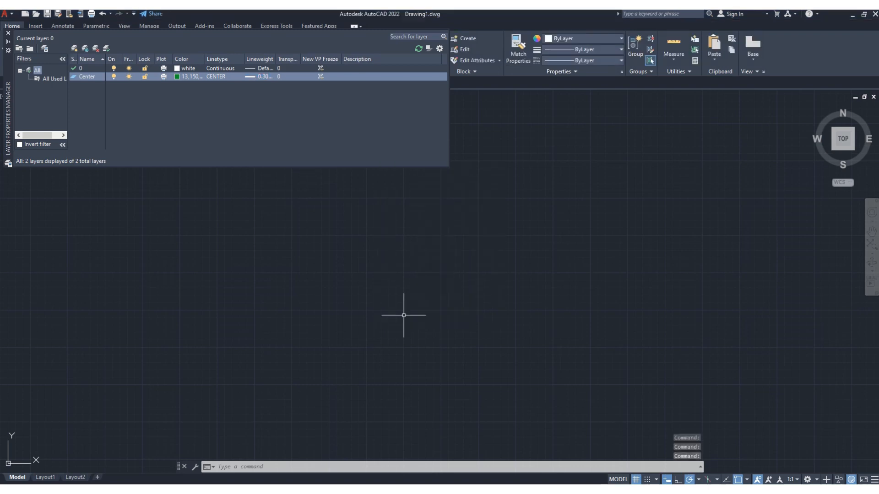
# Review the transparency options for the Center layer and accept a value of 0
pyautogui.click(282, 77)
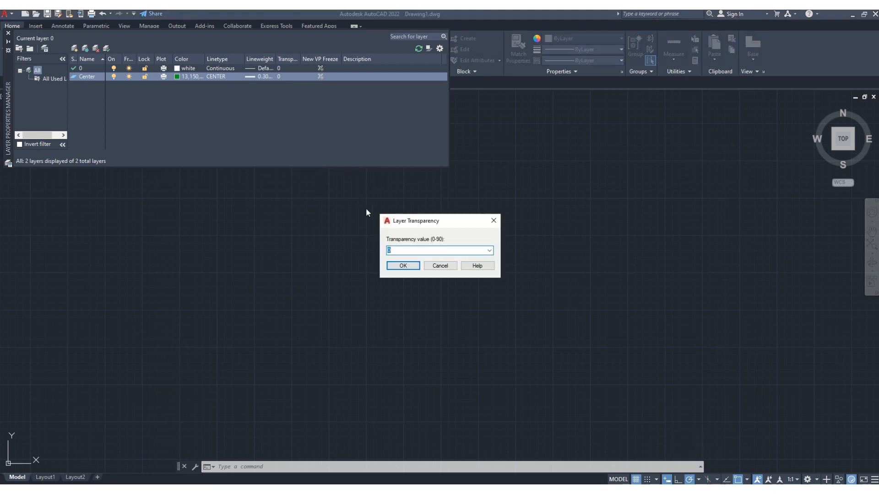
pyautogui.click(489, 250)
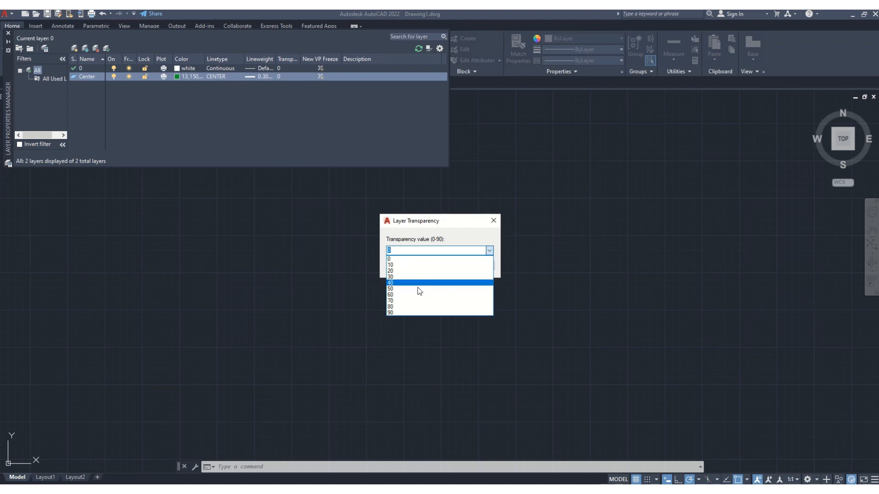
pyautogui.click(457, 234)
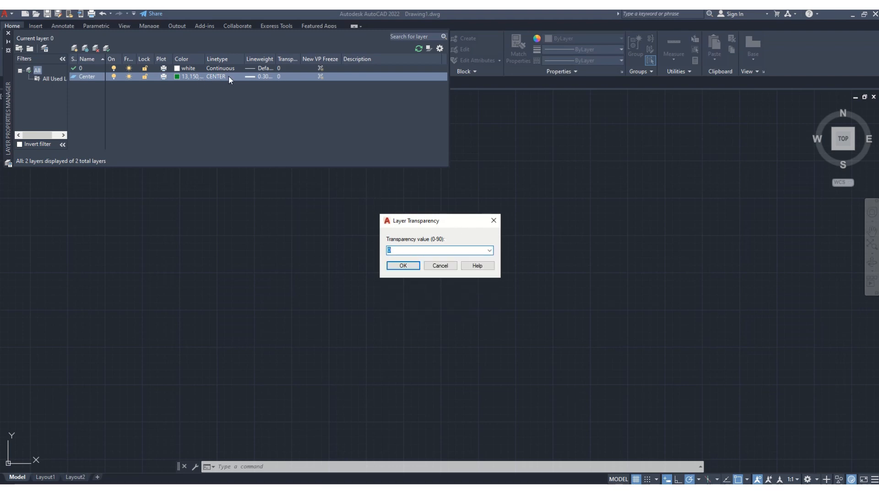
pyautogui.click(403, 266)
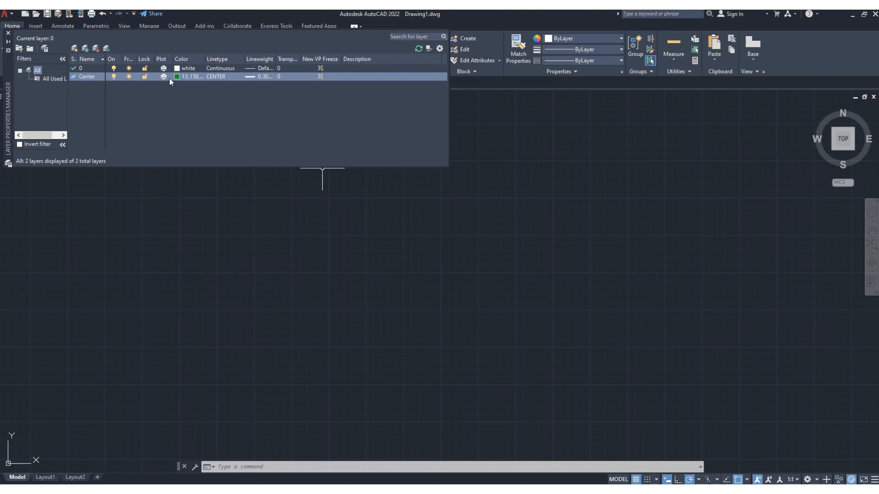
# Close the Layer Properties Manager and make Center the current layer
pyautogui.click(8, 35)
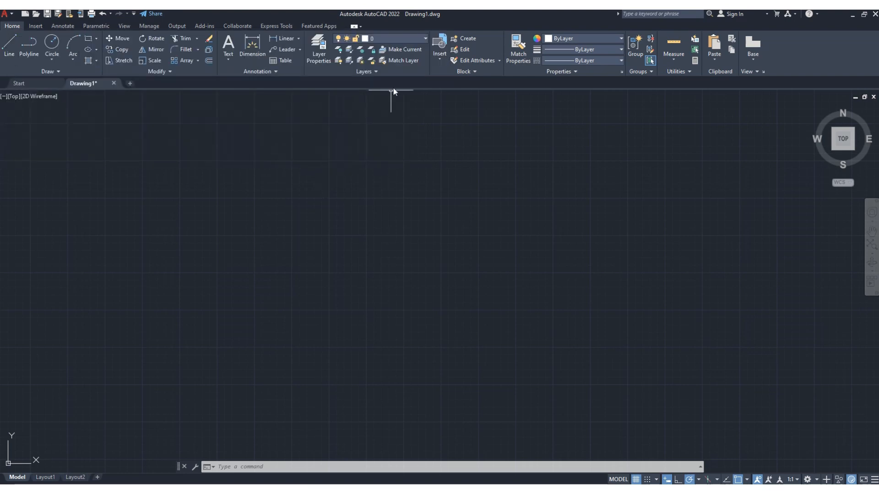
pyautogui.click(425, 38)
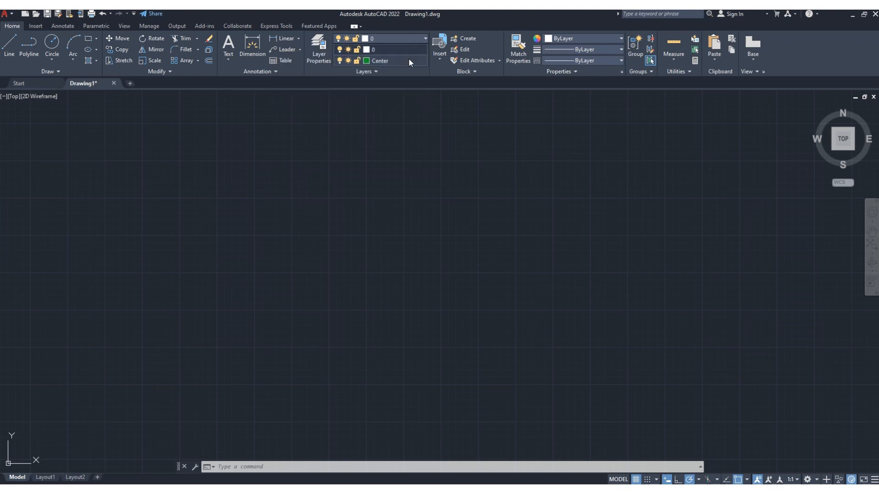
pyautogui.click(409, 60)
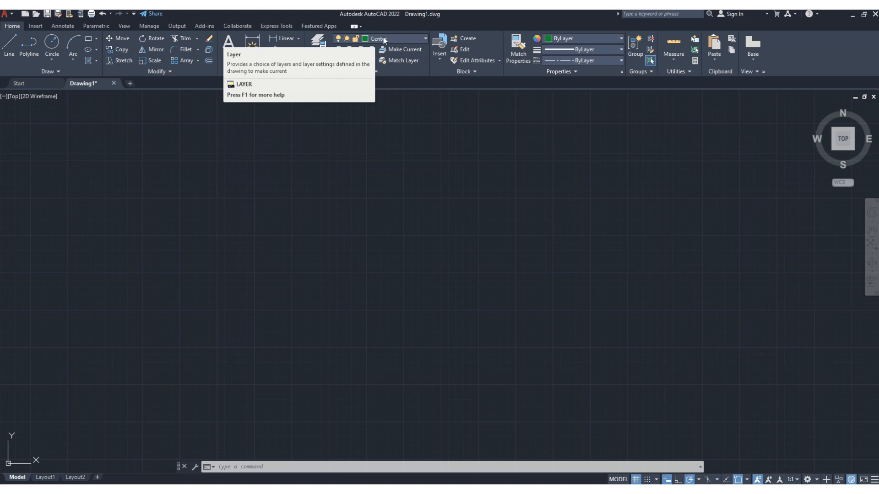
# Return to layer 0 and draw a rectangle about 1554 units wide and 700 units high in the upper-left drawing area
pyautogui.click(425, 39)
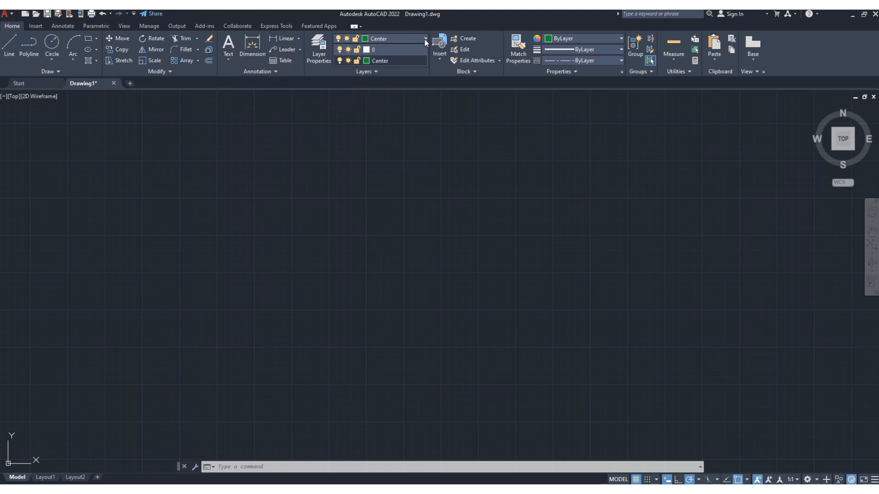
pyautogui.click(379, 49)
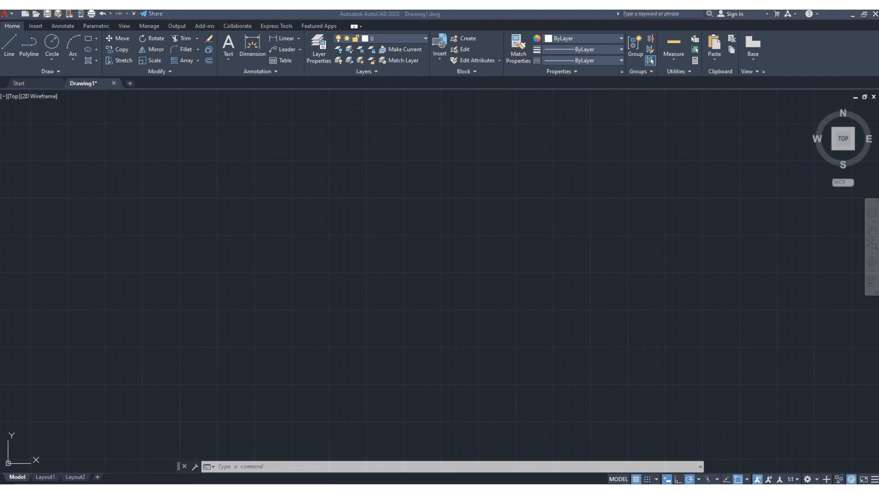
pyautogui.click(275, 13)
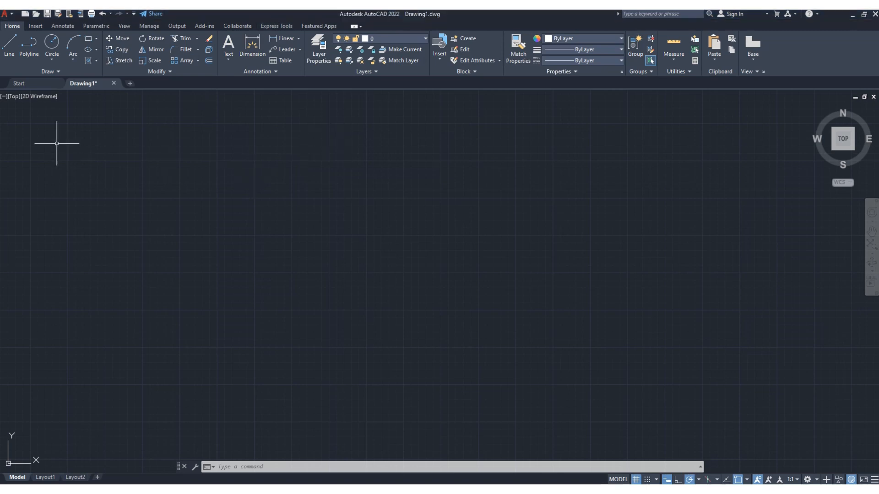
pyautogui.click(89, 40)
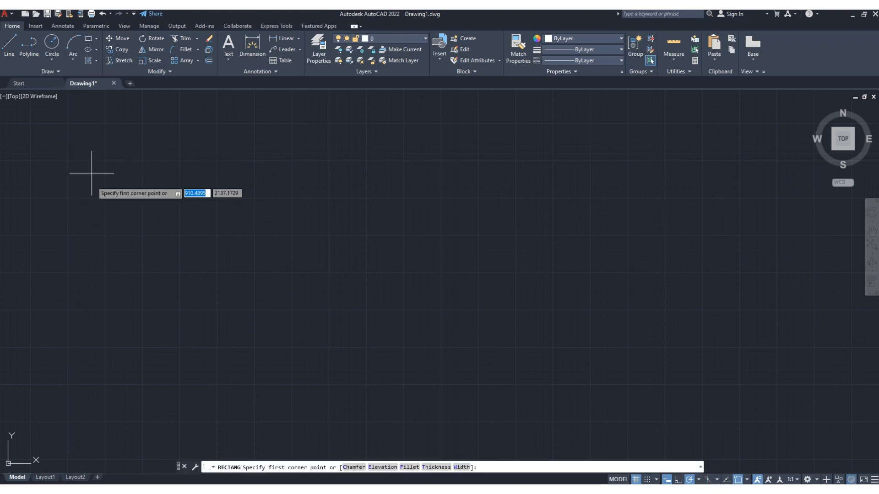
pyautogui.click(81, 148)
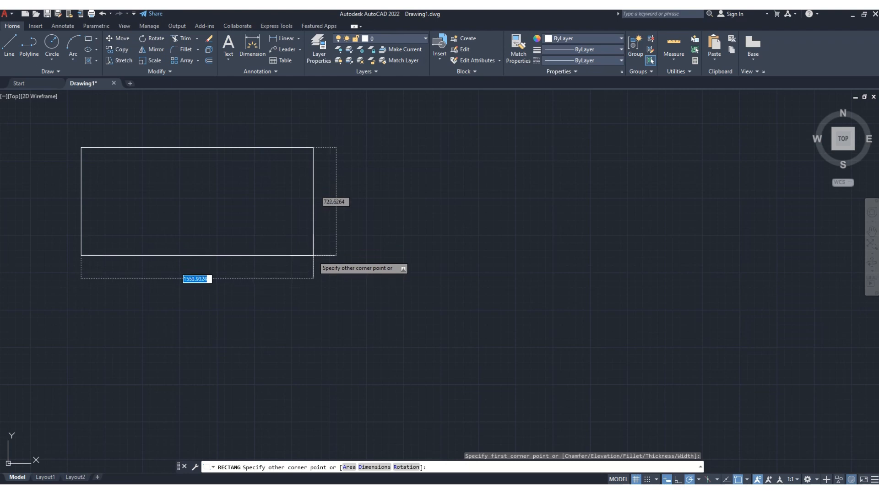
pyautogui.click(313, 251)
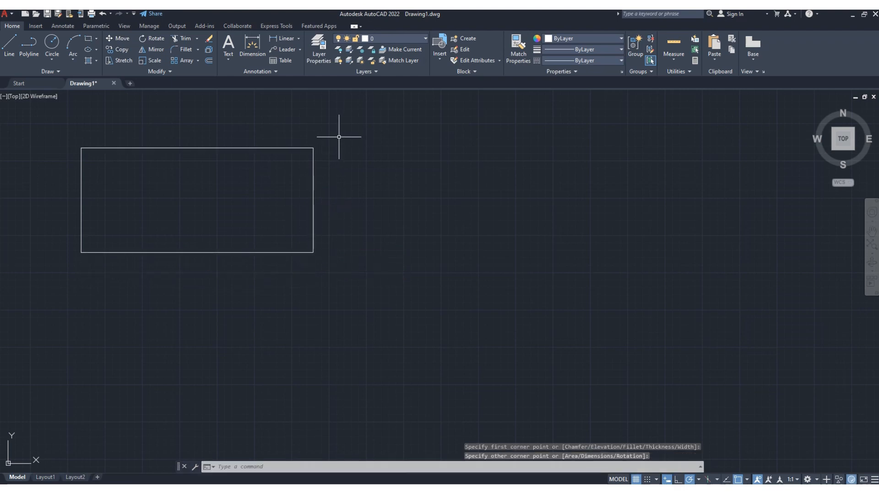
# Draw a circle on layer 0, below and to the right of the rectangle
pyautogui.click(52, 42)
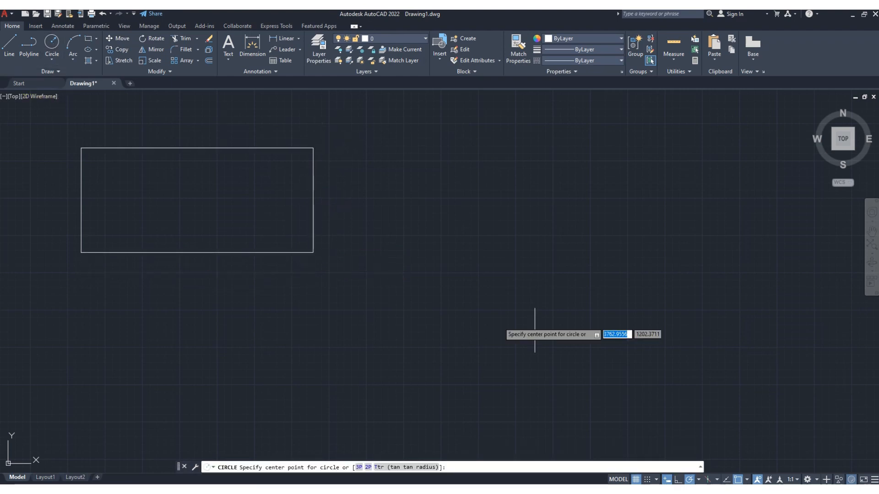
pyautogui.click(645, 339)
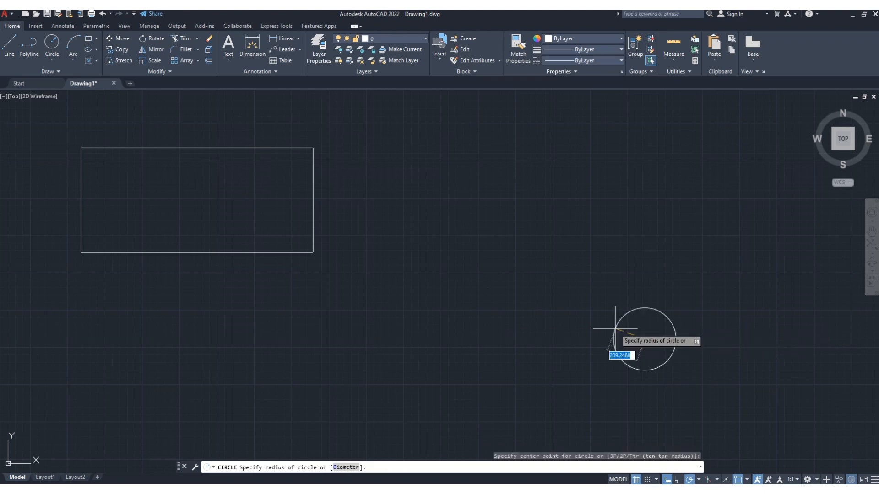
pyautogui.click(564, 319)
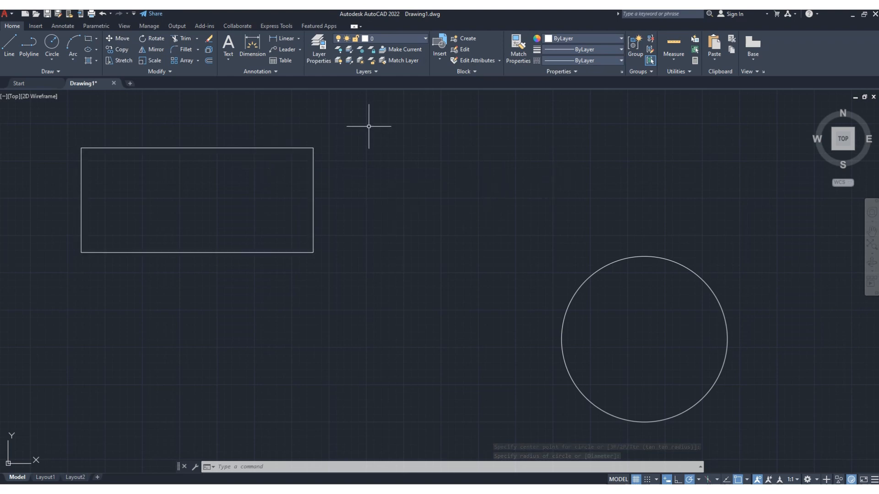
# Make Center the current layer and draw a horizontal line about 1246 units long above the circle
pyautogui.click(425, 39)
pyautogui.click(411, 60)
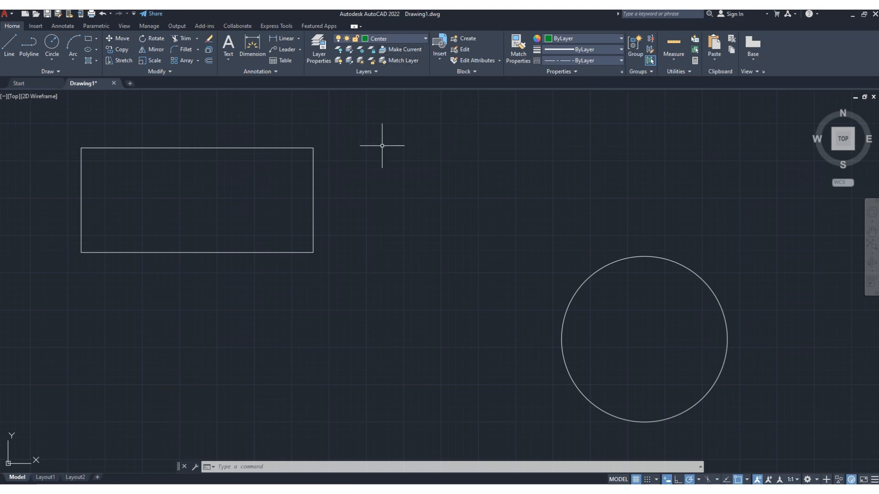
pyautogui.click(9, 45)
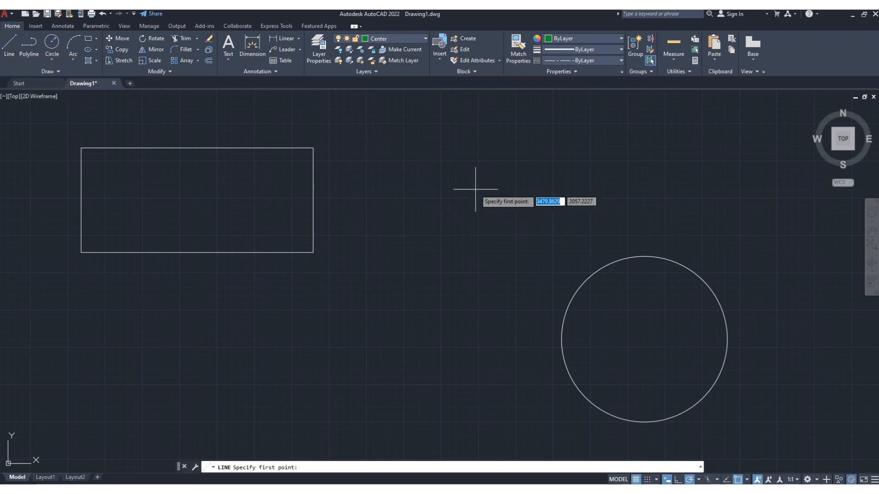
pyautogui.click(502, 139)
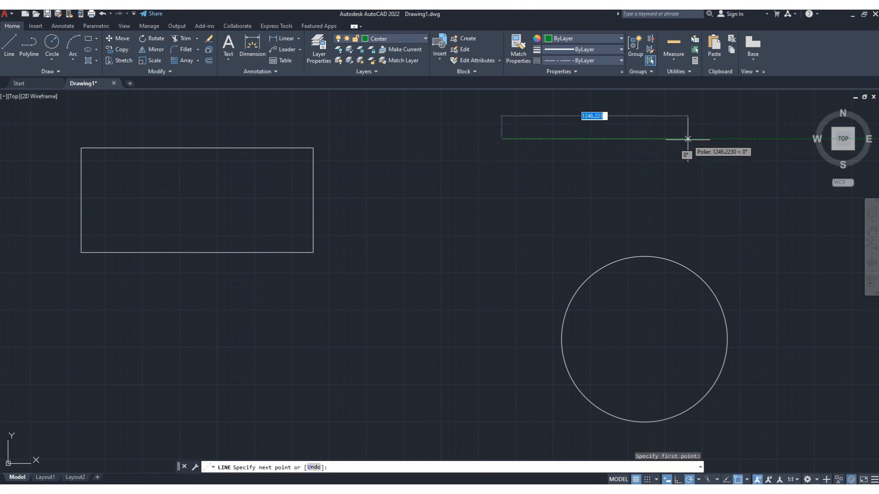
pyautogui.click(688, 138)
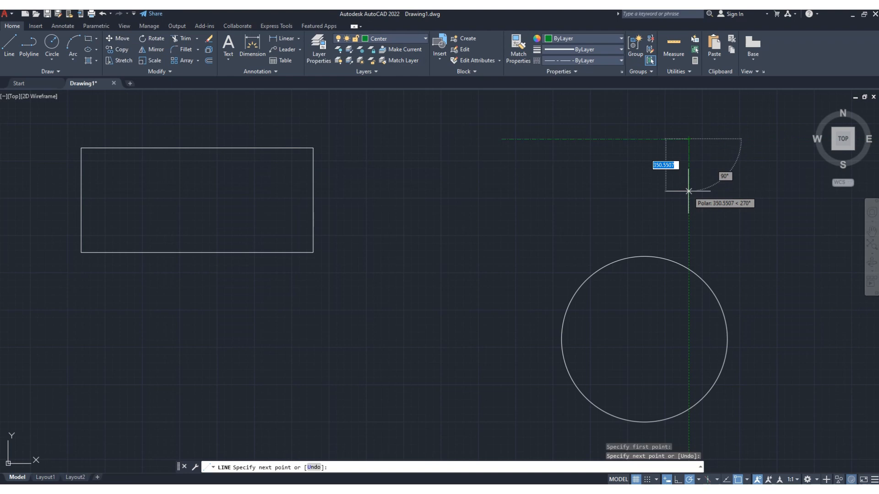
pyautogui.press('Return')
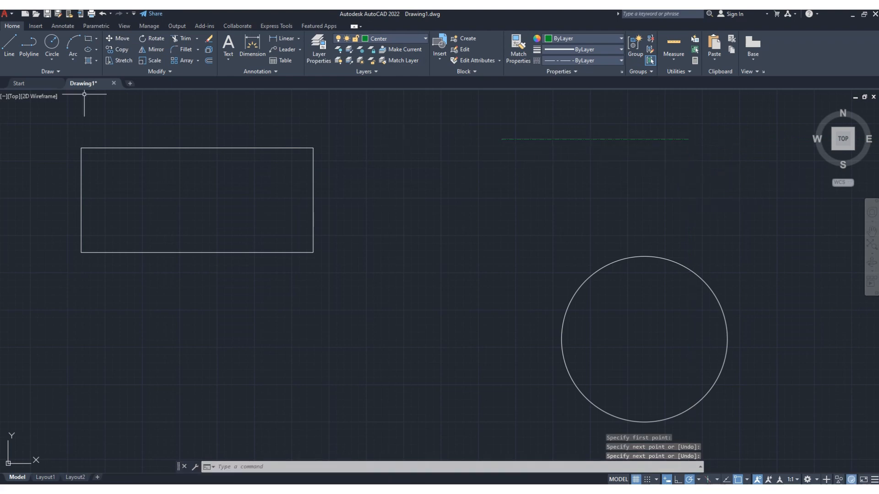
# Set the linetype scale factor (LTSCALE) to 4 and check the horizontal center line
pyautogui.click(530, 139)
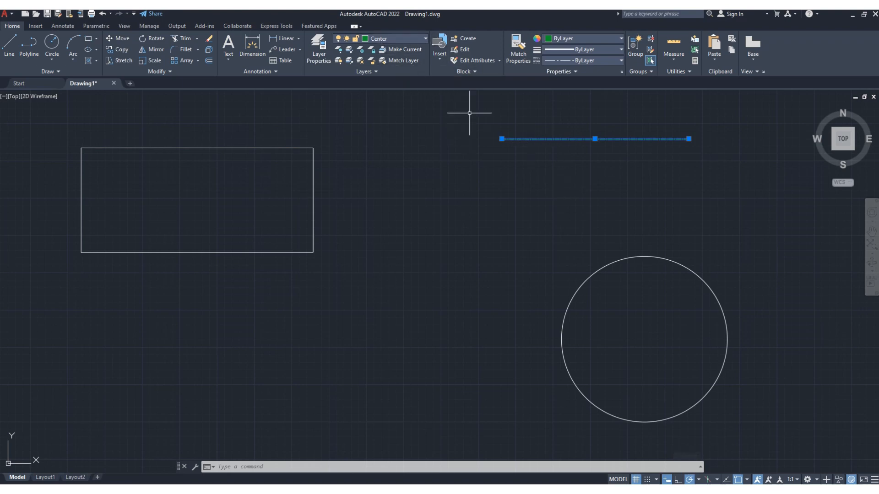
pyautogui.press('Escape')
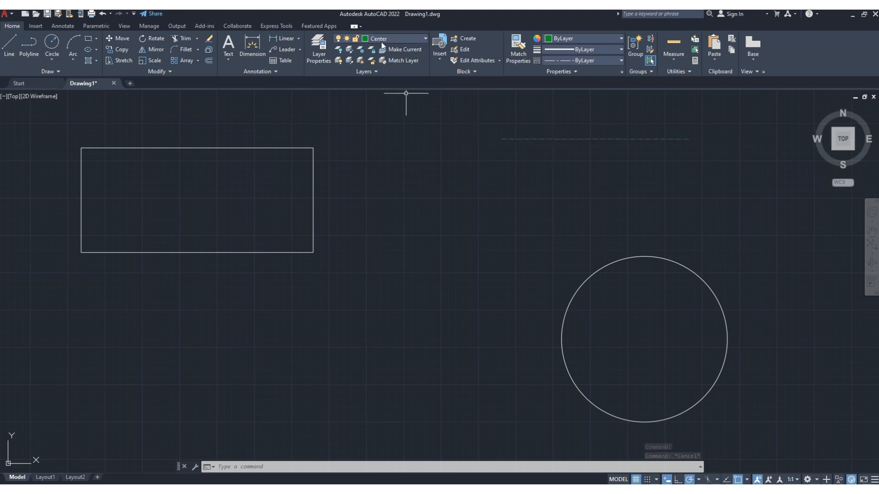
pyautogui.click(547, 139)
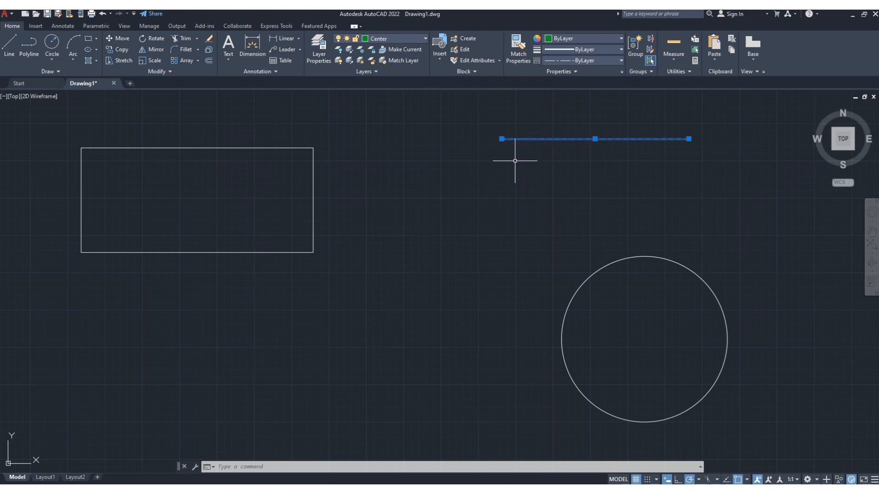
pyautogui.write('LT')
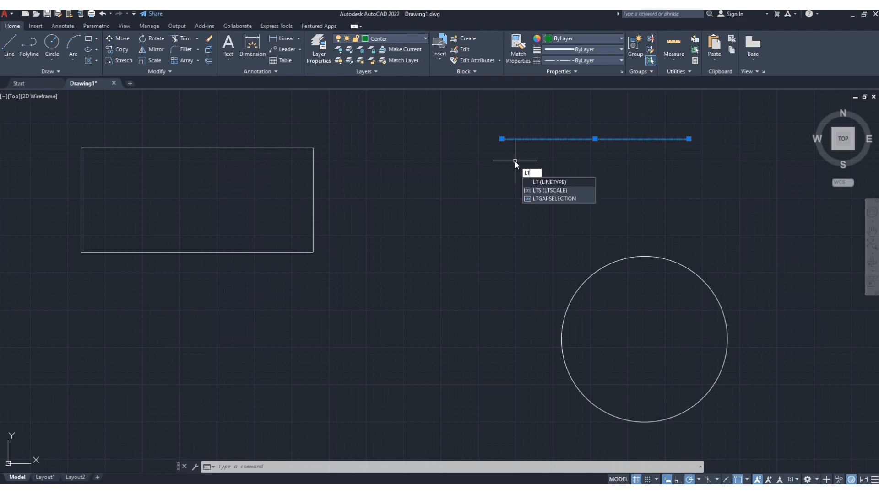
pyautogui.write('S')
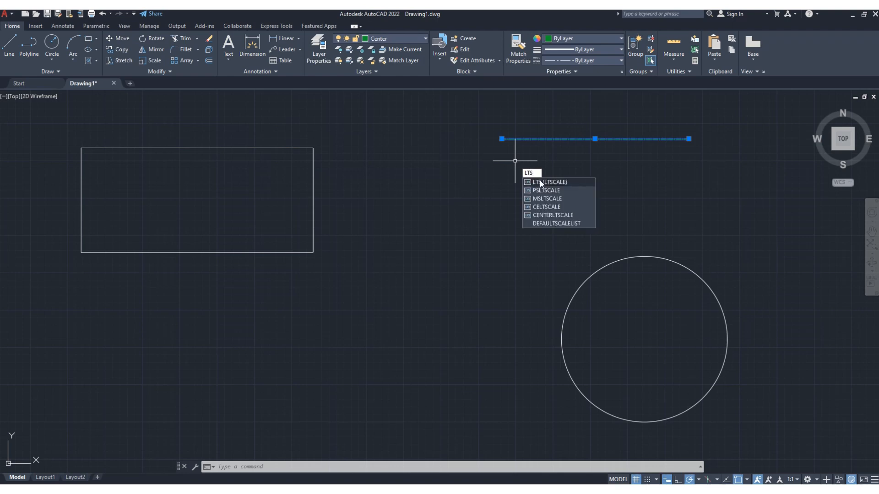
pyautogui.click(540, 181)
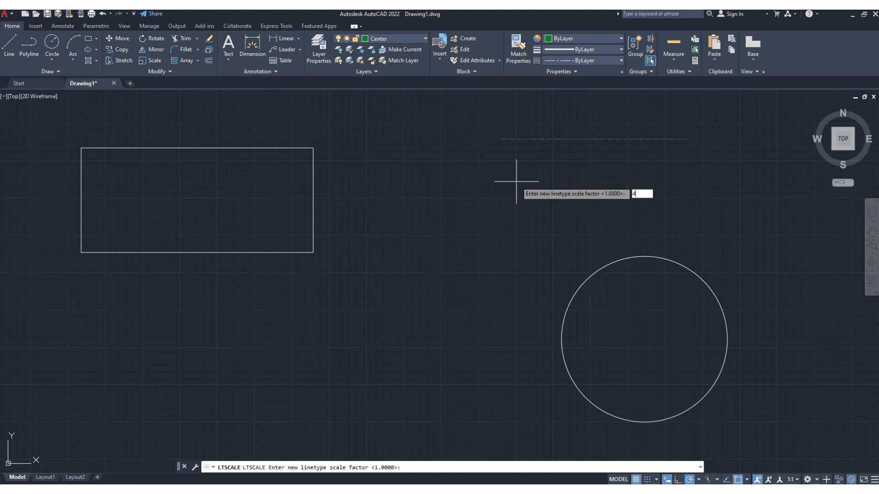
pyautogui.press('Return')
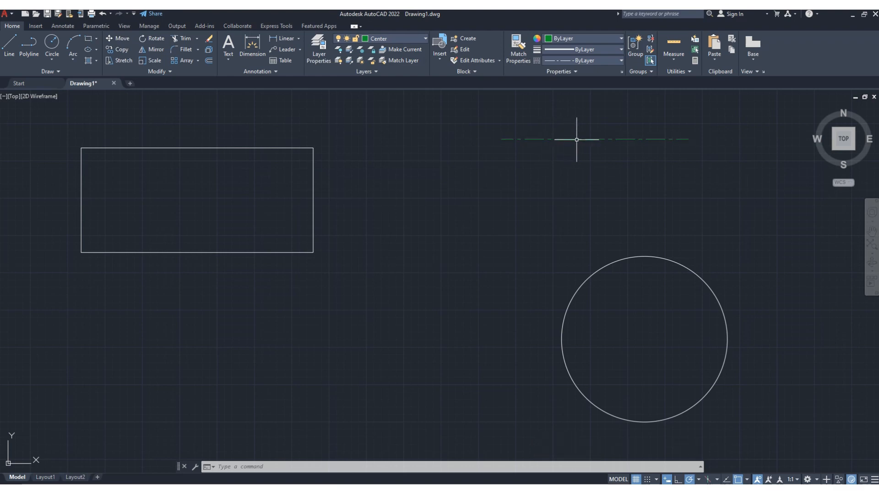
pyautogui.click(595, 139)
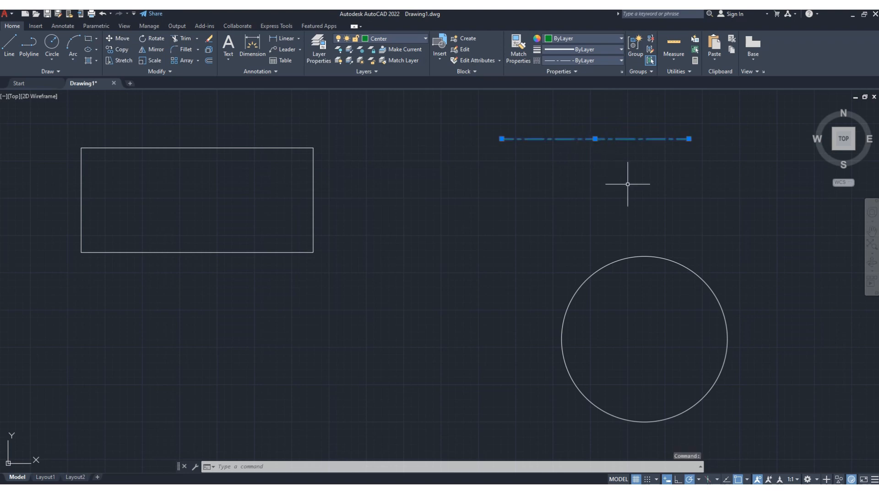
pyautogui.press('Escape')
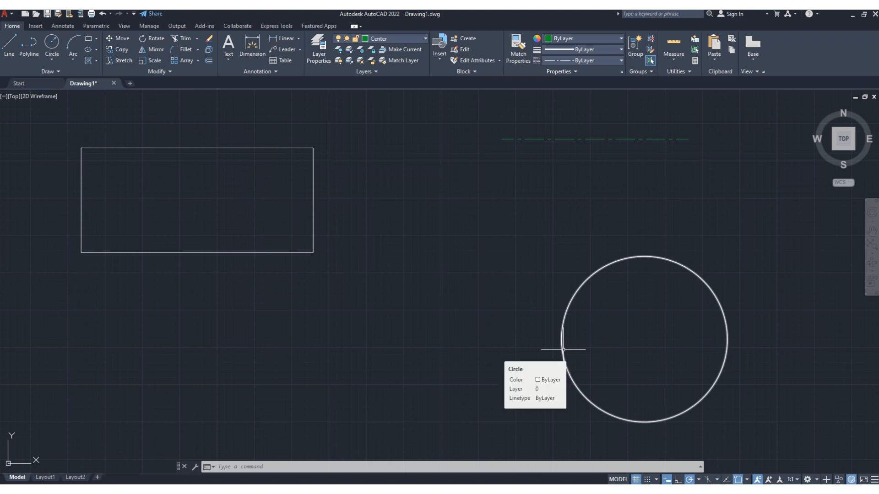
# Draw a horizontal center line across the circle from its left quadrant to its right quadrant
pyautogui.click(8, 46)
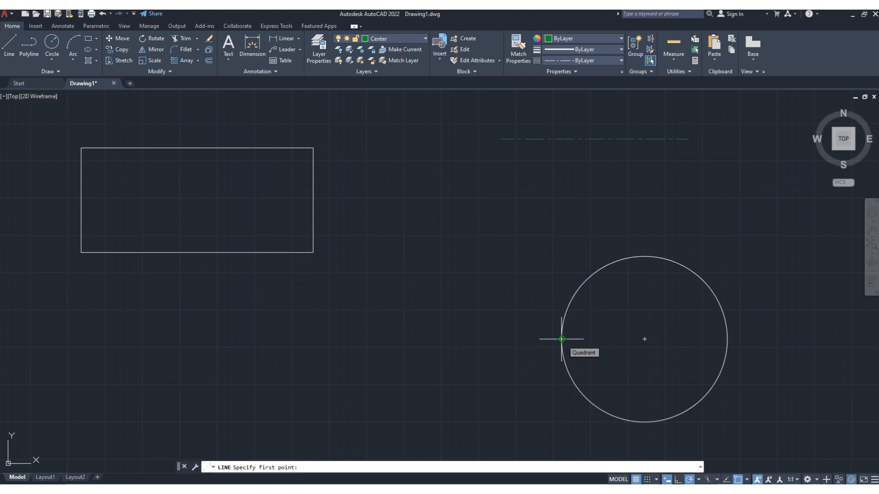
pyautogui.click(562, 339)
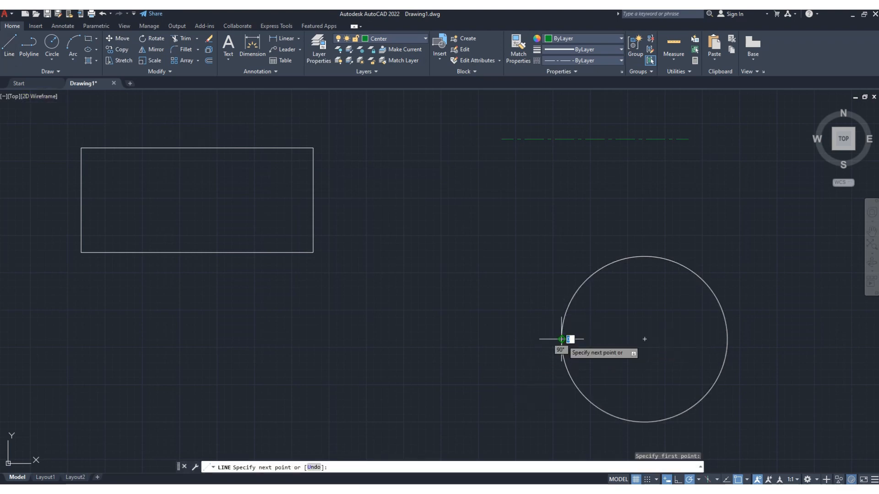
pyautogui.click(728, 340)
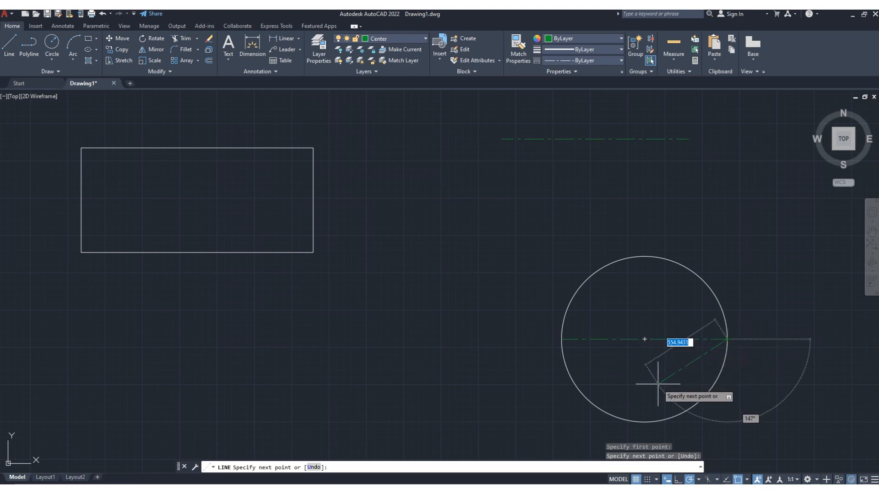
pyautogui.press('Return')
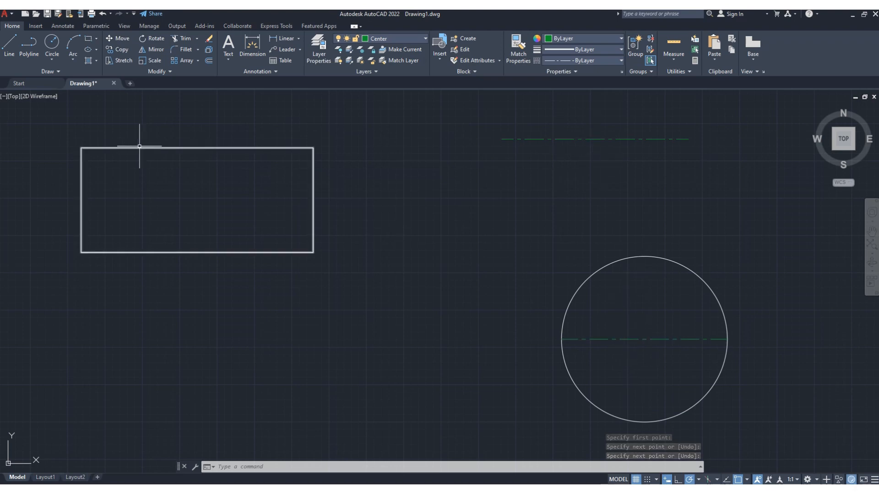
# Draw a diagonal center line from the rectangle's lower-left corner to its upper-right corner
pyautogui.click(9, 45)
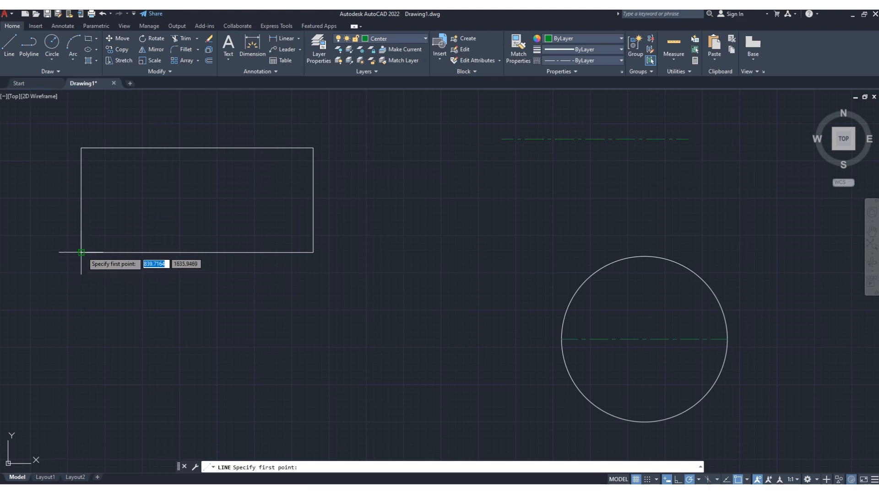
pyautogui.click(81, 252)
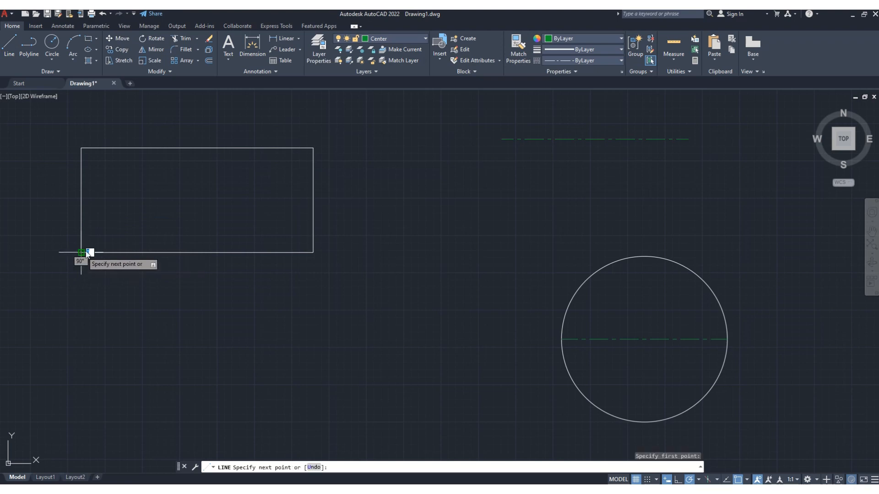
pyautogui.click(314, 149)
pyautogui.press('Return')
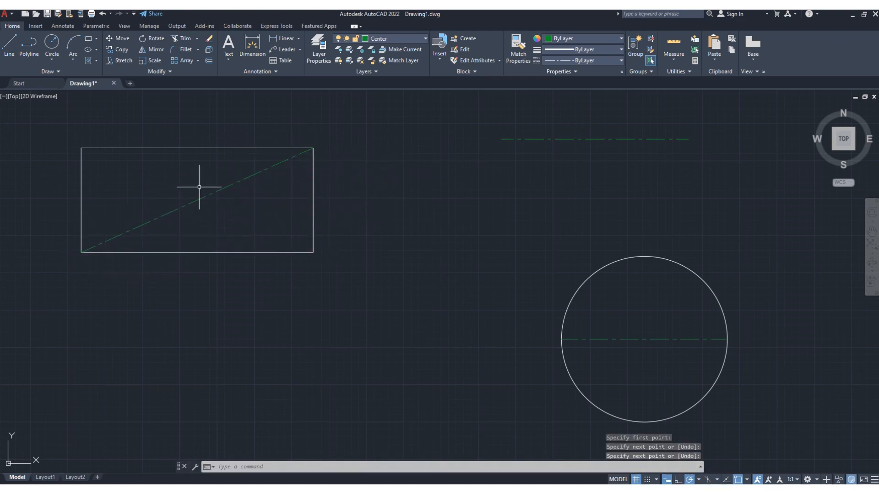
# Draw a second diagonal center line from the rectangle's upper-left corner to its lower-right corner
pyautogui.click(9, 45)
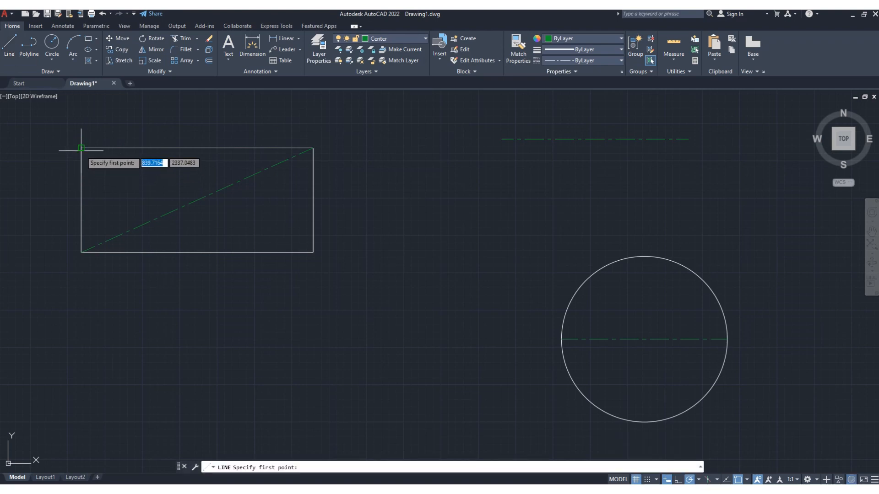
pyautogui.click(81, 149)
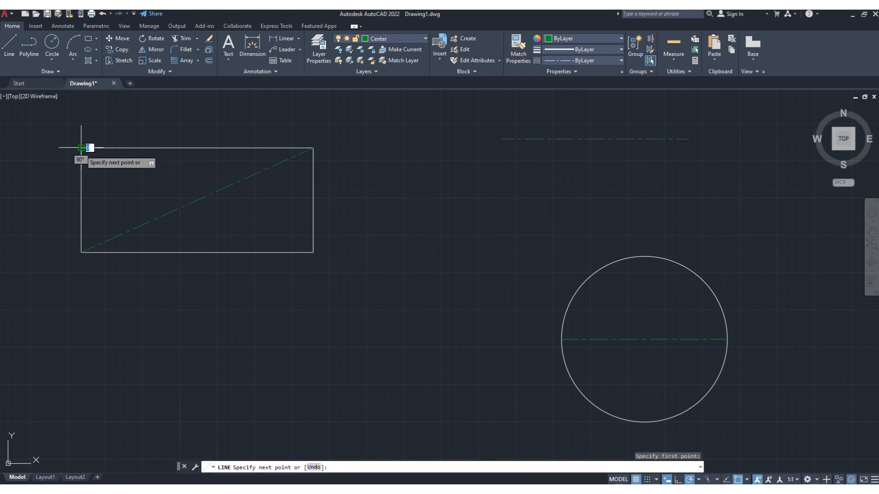
pyautogui.click(313, 252)
pyautogui.press('Return')
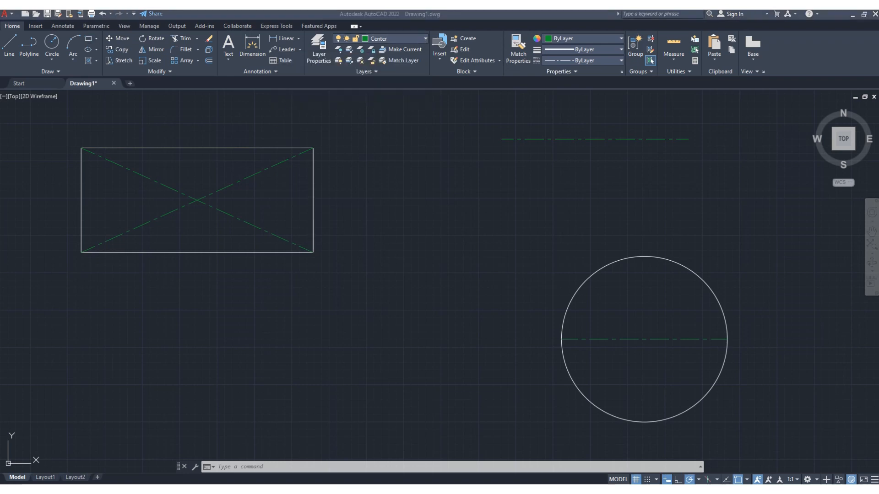
pyautogui.click(462, 14)
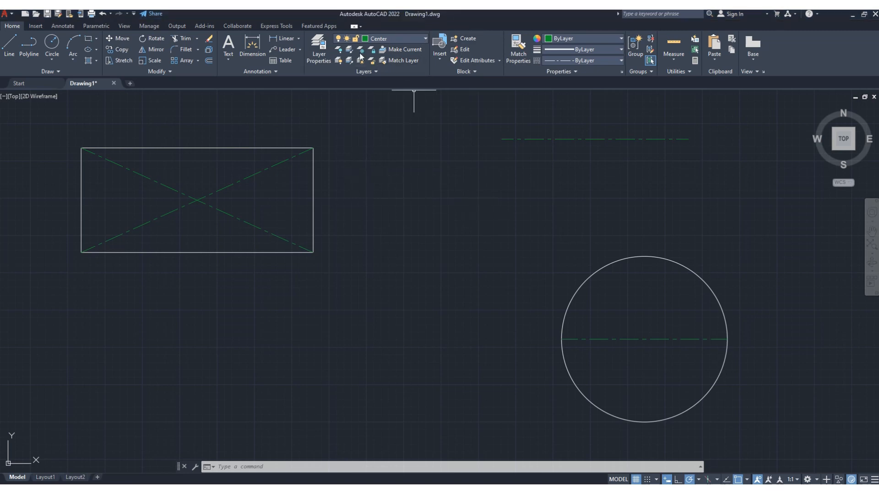
# Create a new layer named Dotted in the layer properties
pyautogui.click(327, 44)
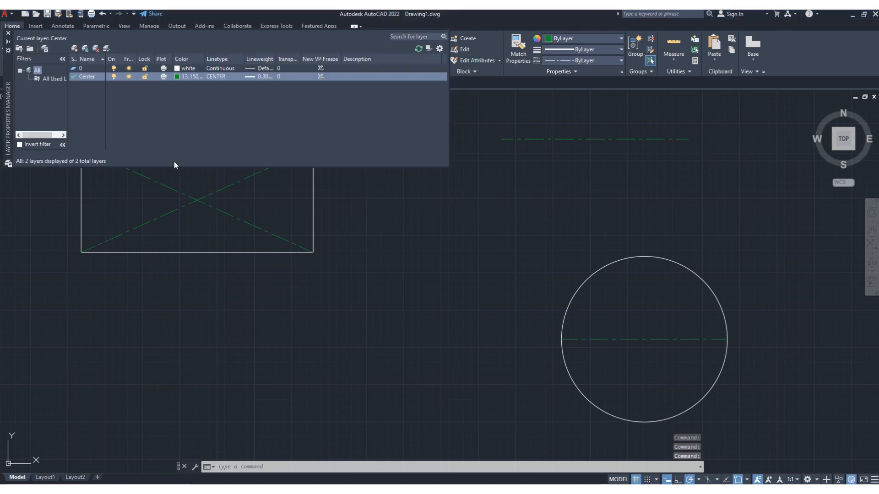
pyautogui.click(74, 48)
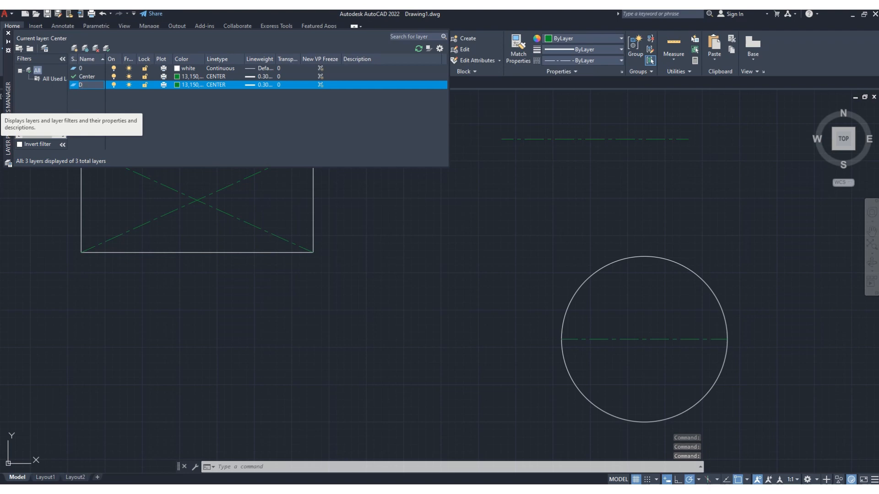
pyautogui.write('otte')
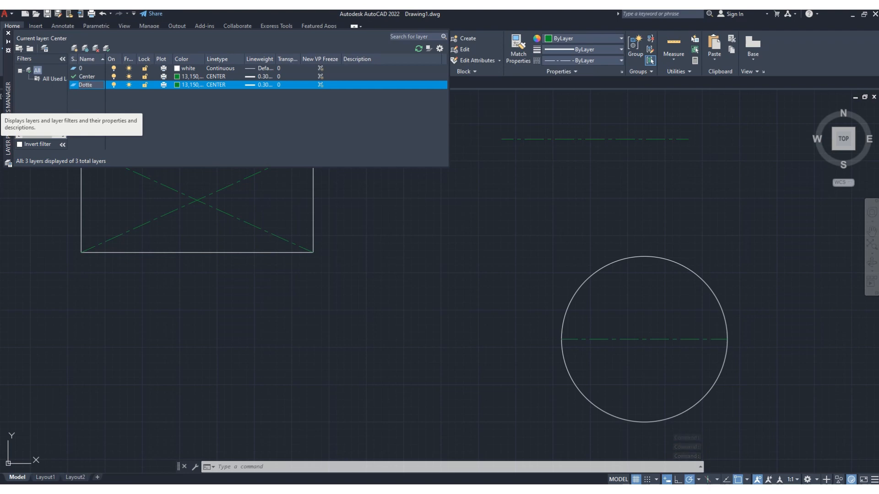
pyautogui.write('d')
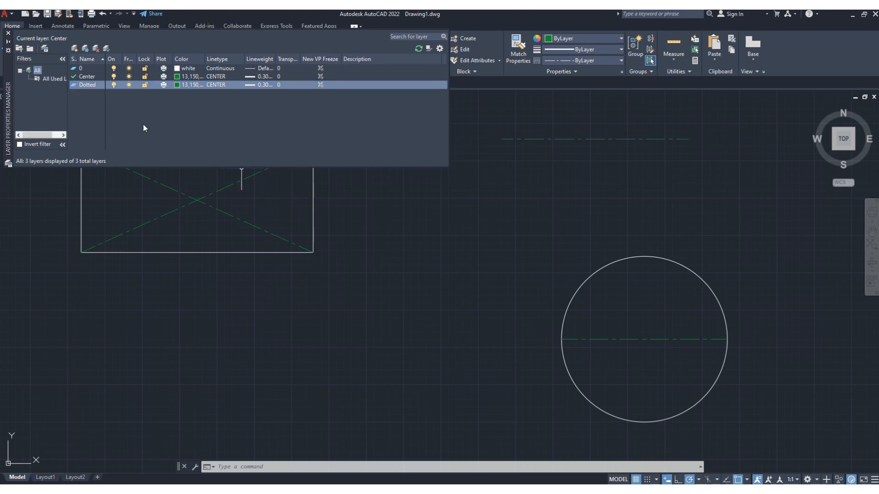
# Set the Dotted layer's color to the purple true color 144,15,149
pyautogui.click(177, 84)
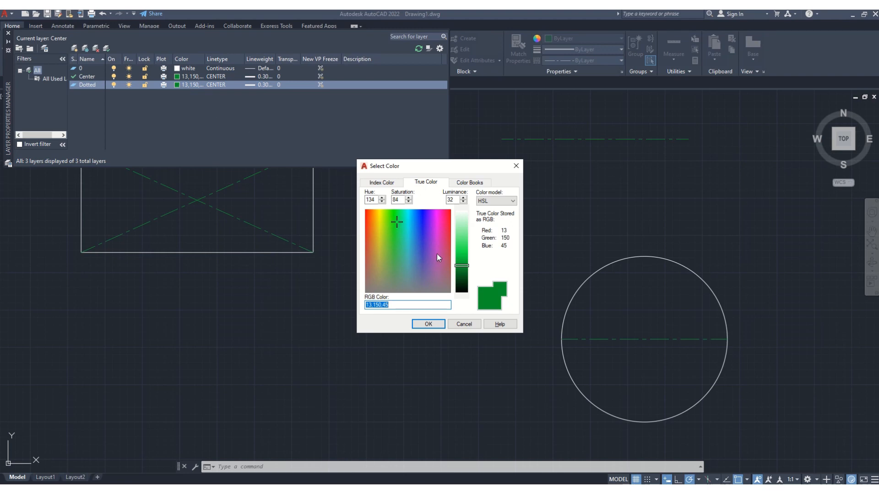
pyautogui.click(435, 223)
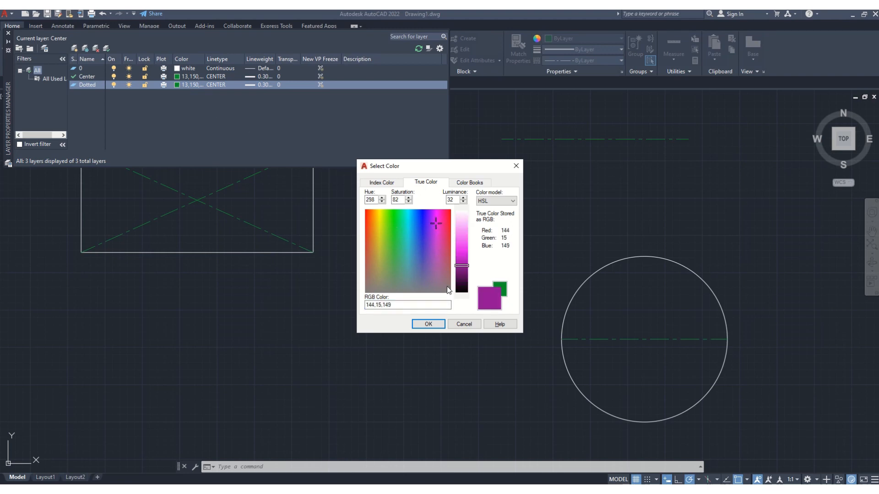
pyautogui.click(428, 325)
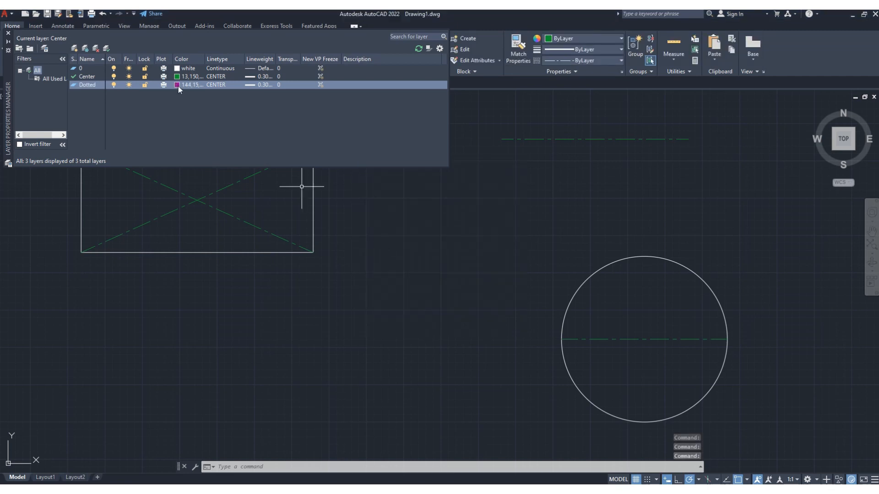
# Load the DASHED linetype from acadiso.lin and assign it to the Dotted layer
pyautogui.click(222, 85)
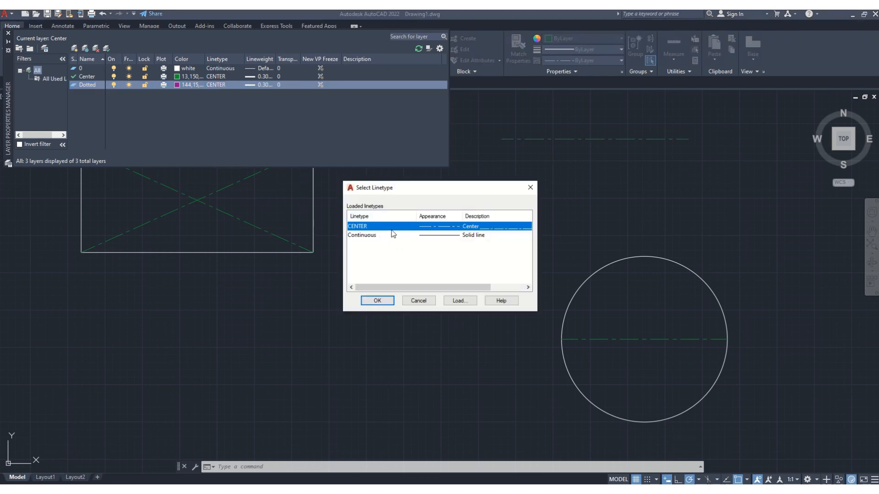
pyautogui.click(455, 300)
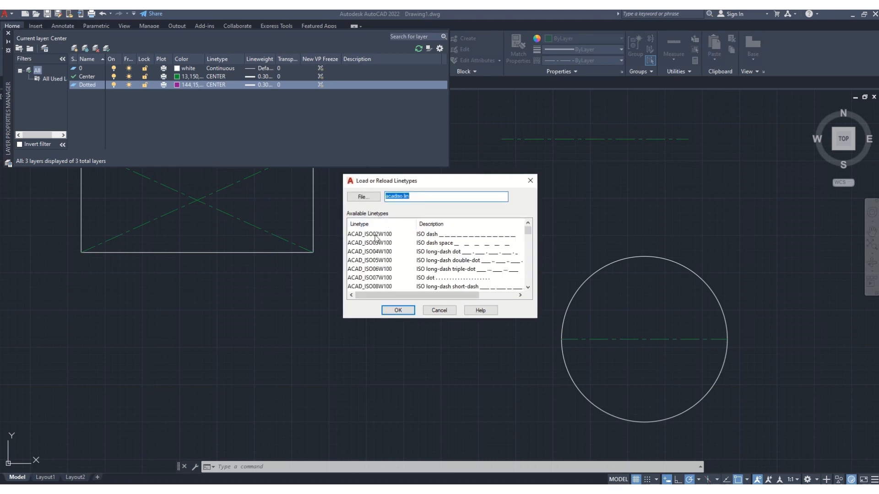
pyautogui.click(373, 237)
pyautogui.scroll(-7, 374, 238)
pyautogui.click(373, 234)
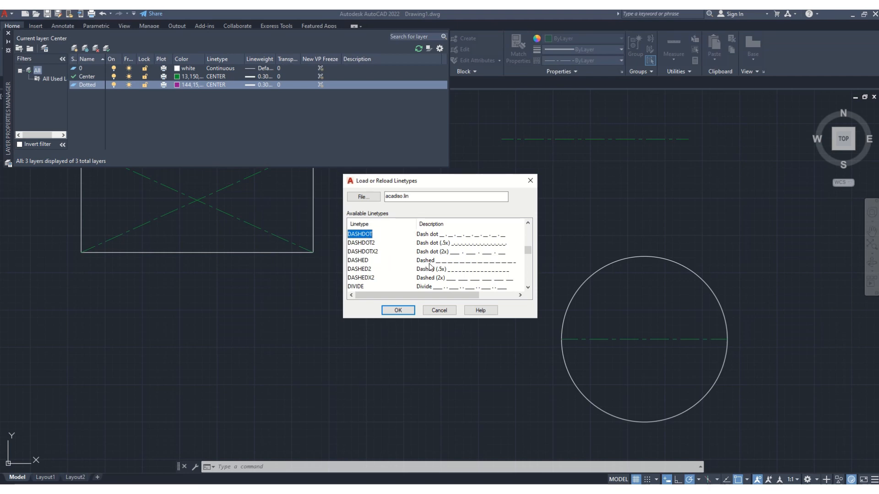
pyautogui.click(363, 261)
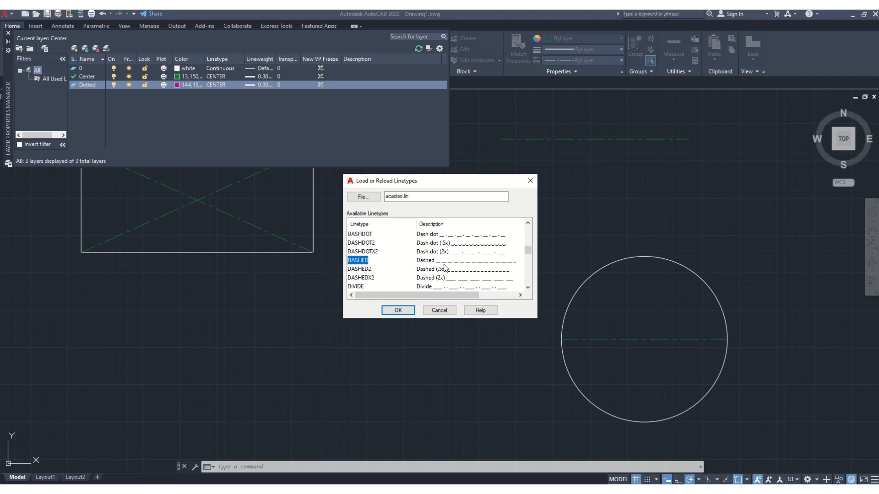
pyautogui.click(398, 311)
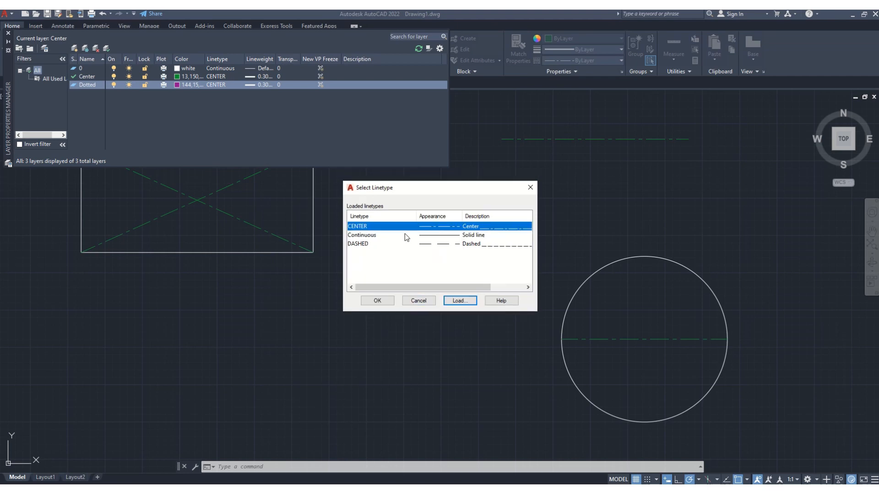
pyautogui.click(444, 246)
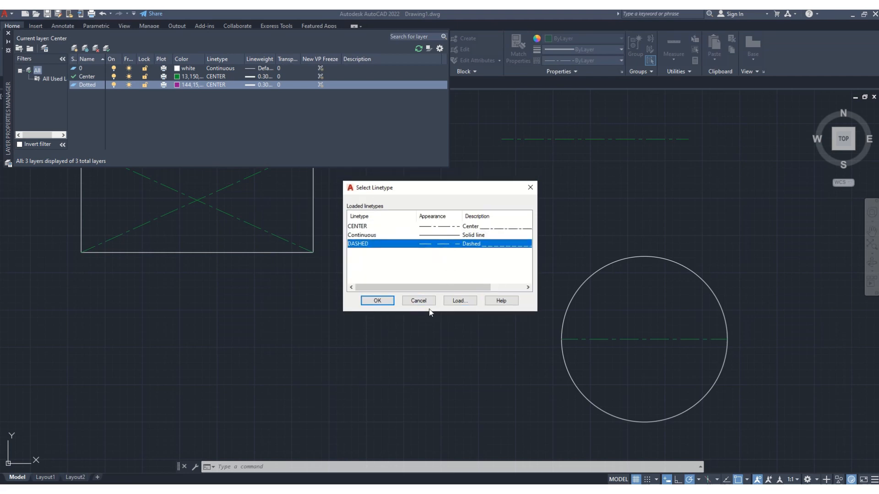
pyautogui.click(378, 300)
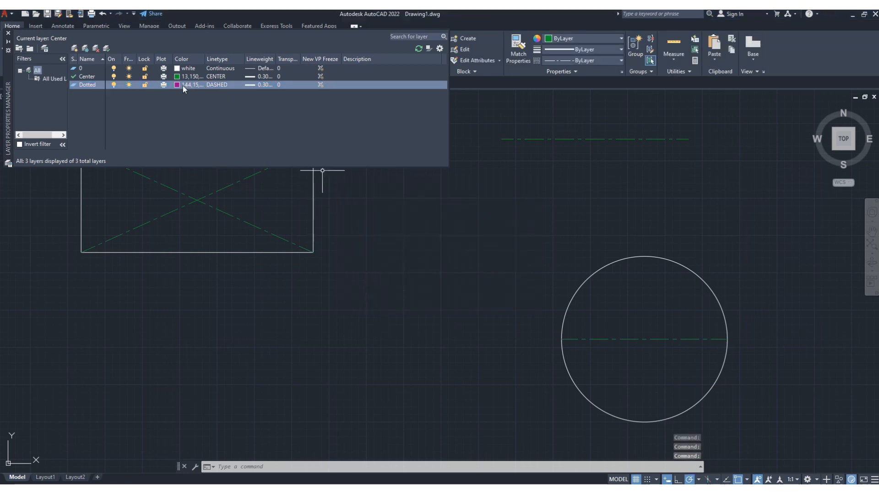
# Set the Dotted layer's lineweight to 0.25 mm and its transparency to 0, and close the layer properties
pyautogui.click(253, 86)
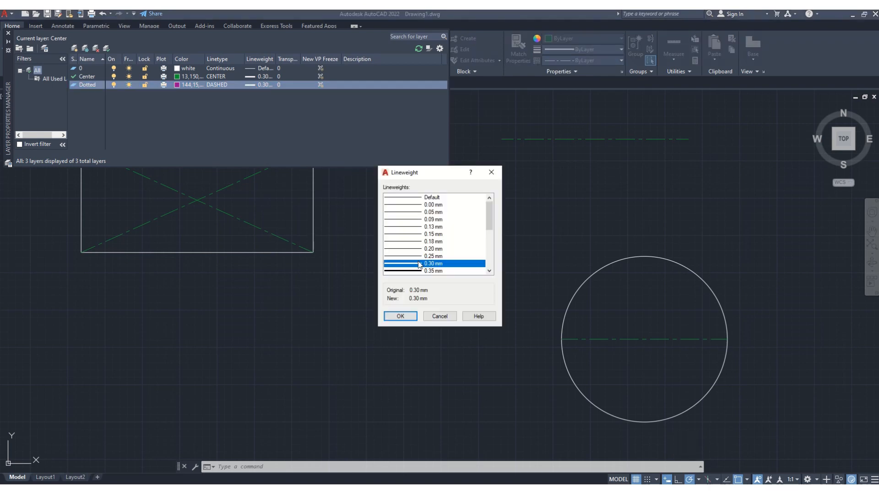
pyautogui.click(435, 257)
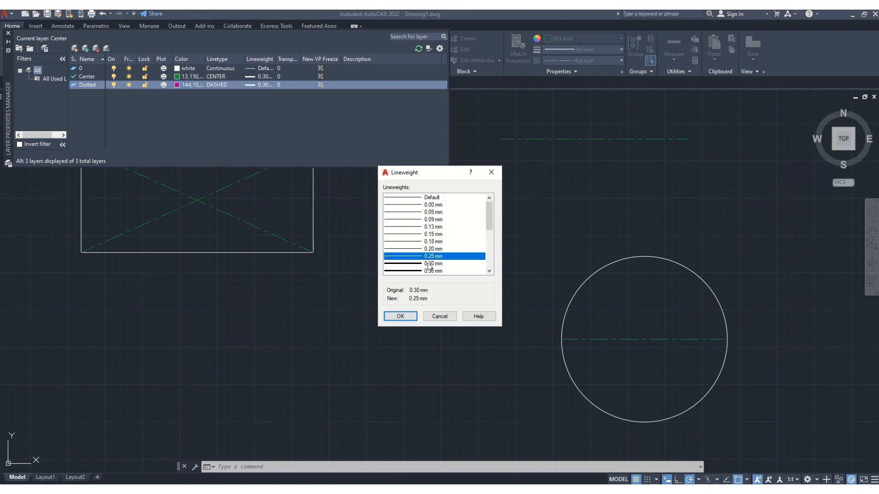
pyautogui.click(400, 316)
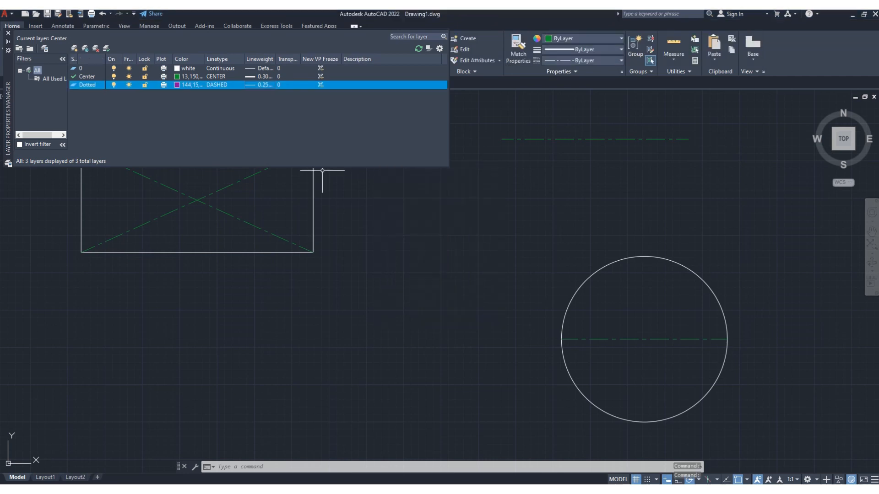
pyautogui.click(279, 85)
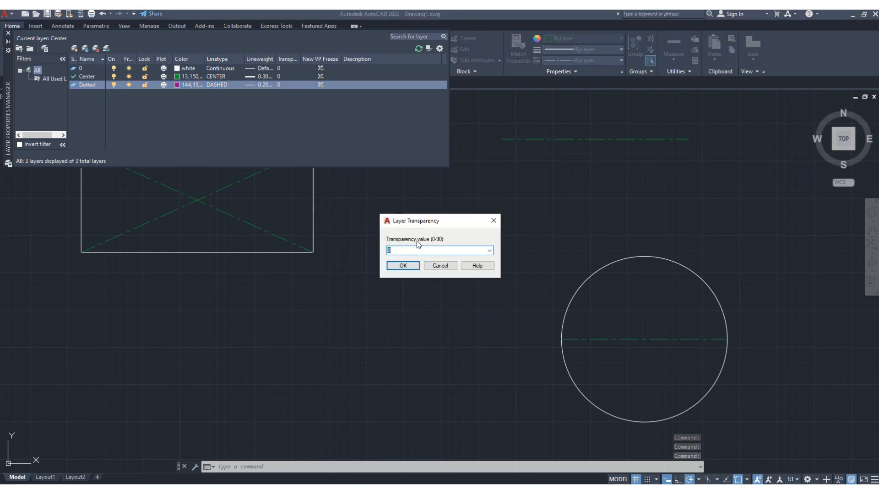
pyautogui.click(403, 266)
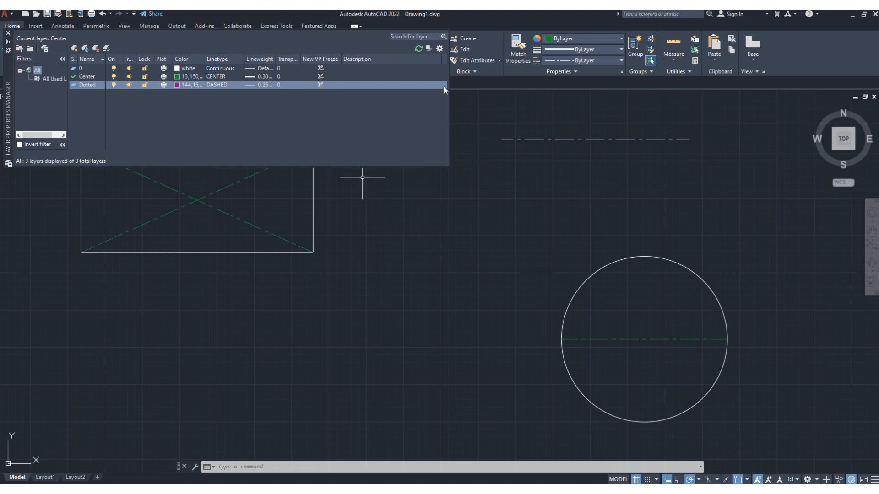
pyautogui.click(8, 33)
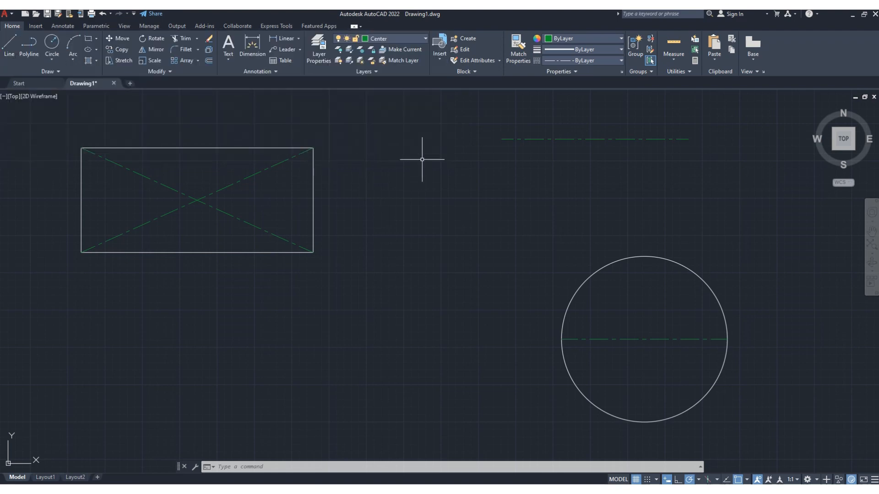
# Make Dotted the current layer and draw a horizontal line between the upper center line and the circle, about as long as that center line
pyautogui.click(424, 40)
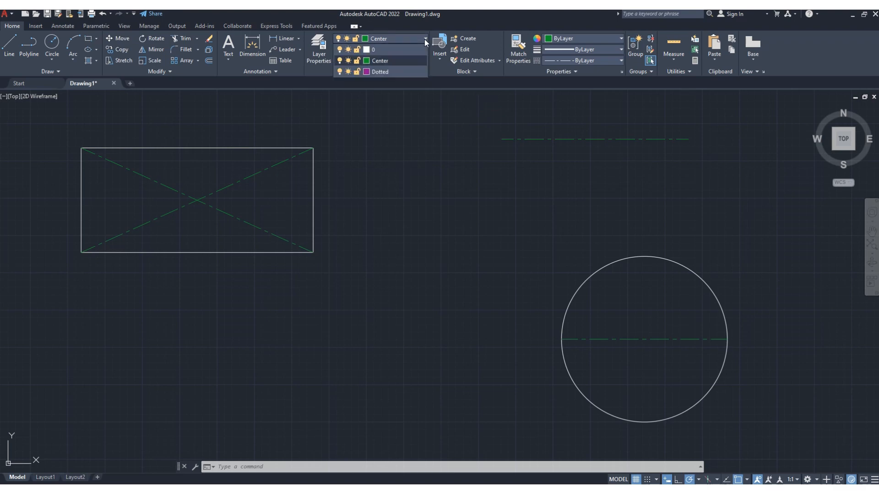
pyautogui.click(390, 71)
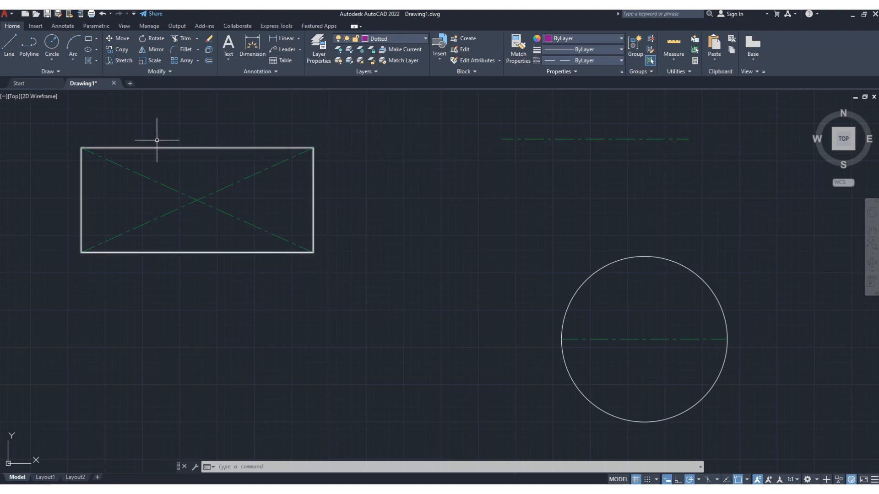
pyautogui.click(12, 43)
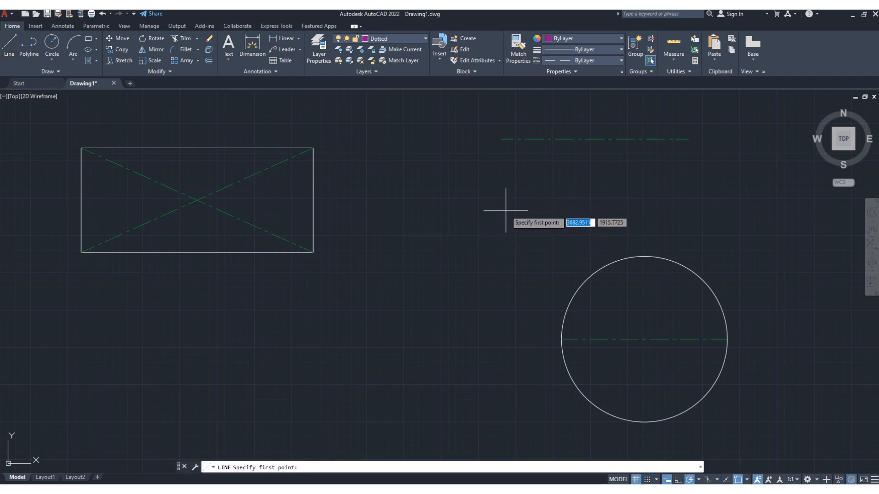
pyautogui.click(504, 192)
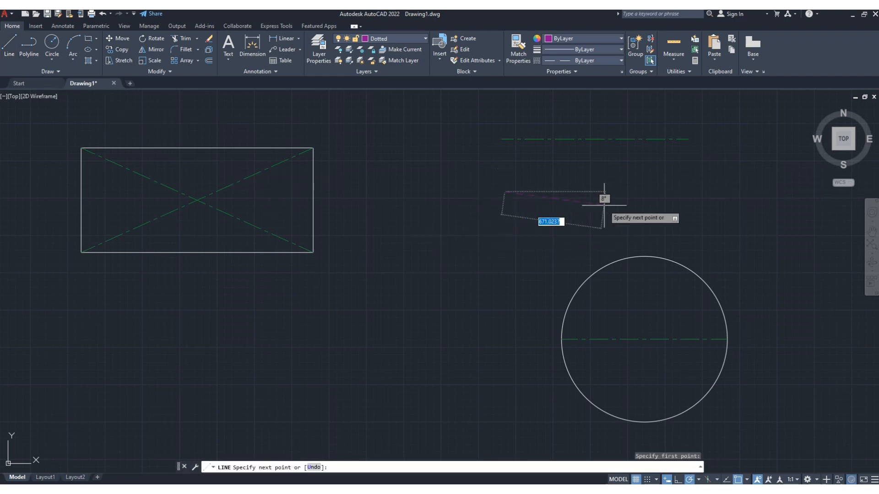
pyautogui.click(692, 192)
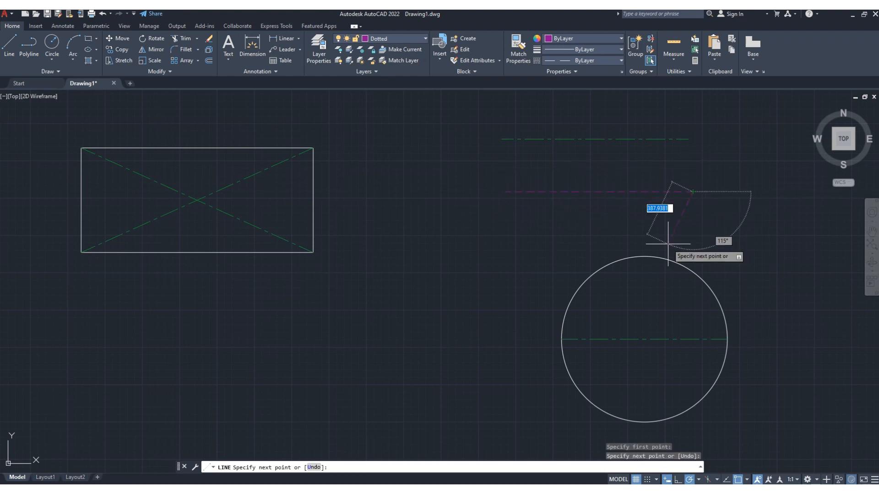
pyautogui.press('Return')
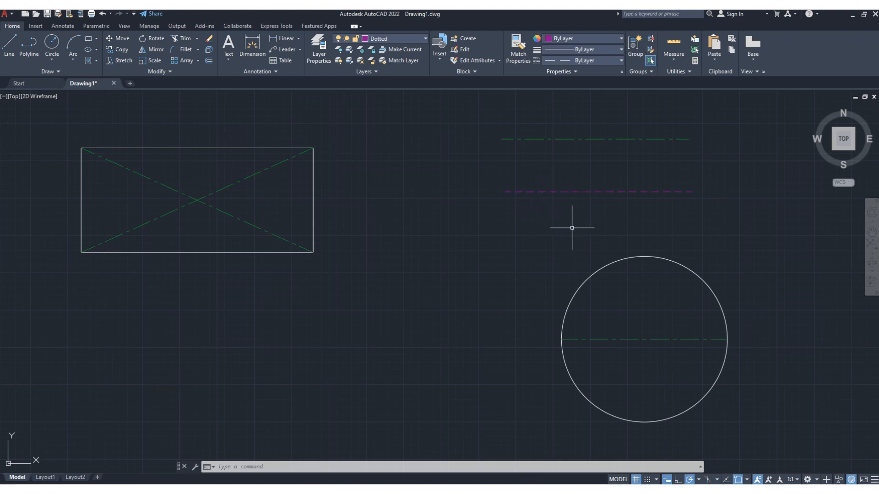
# Draw a small circle centered on the upper quadrant of the large circle
pyautogui.click(52, 43)
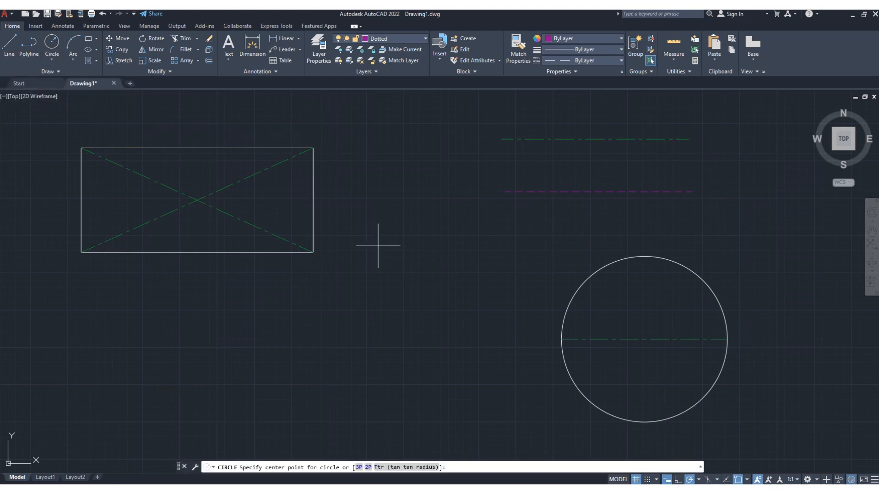
pyautogui.click(644, 256)
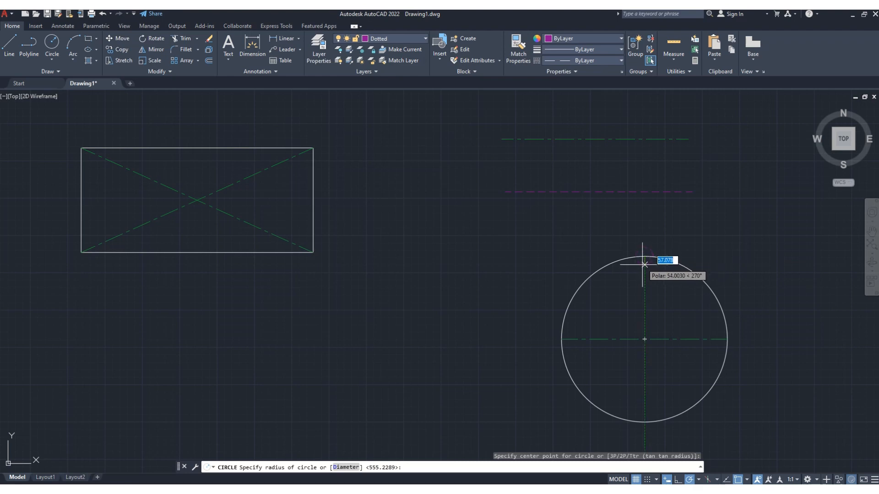
pyautogui.click(645, 268)
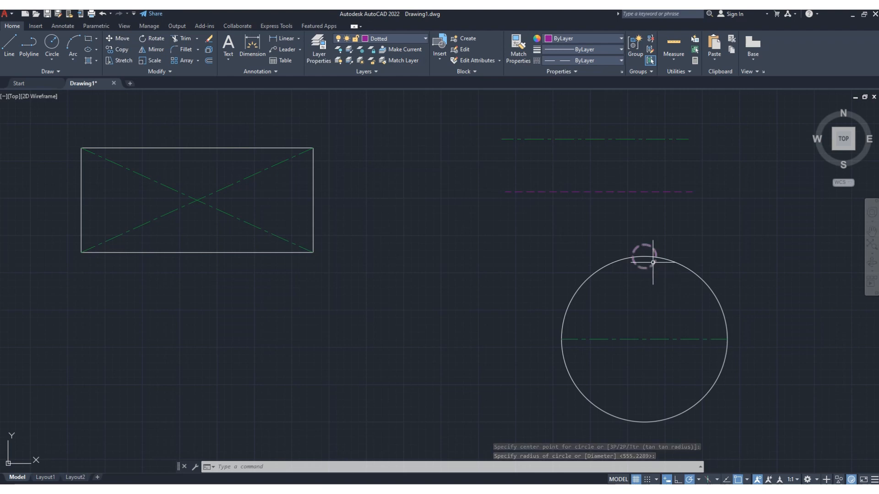
# Create a polar array of the small dashed circle around the large circle's center with 8 items filling 360 degrees
pyautogui.click(185, 61)
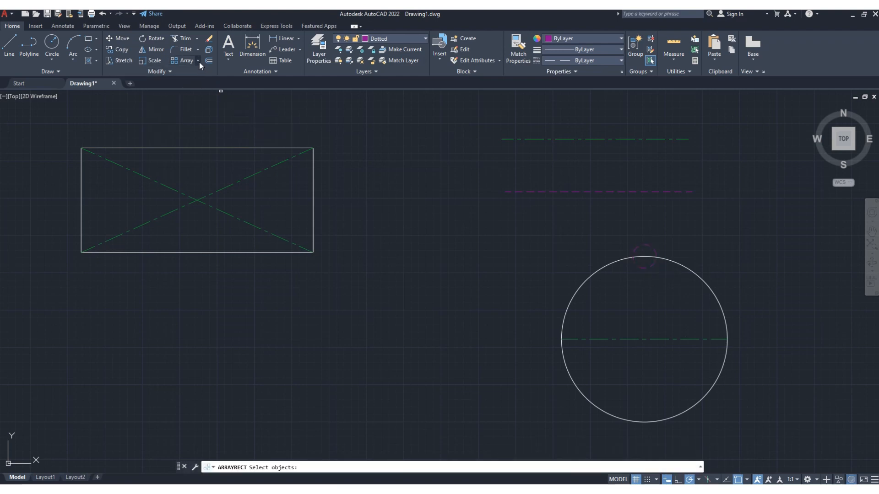
pyautogui.click(200, 62)
pyautogui.click(175, 111)
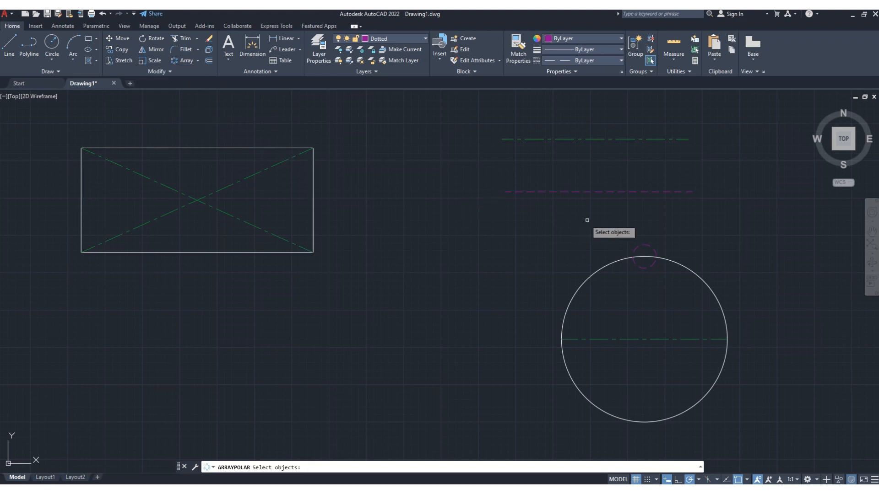
pyautogui.click(646, 238)
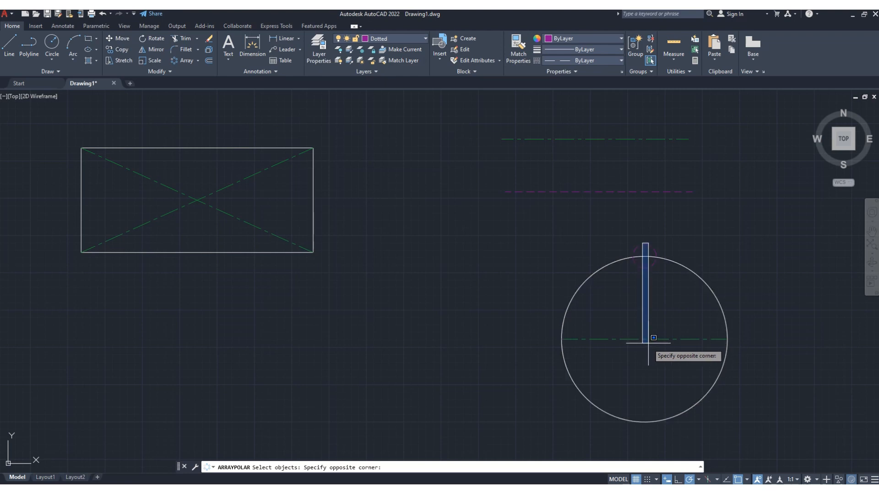
pyautogui.click(647, 293)
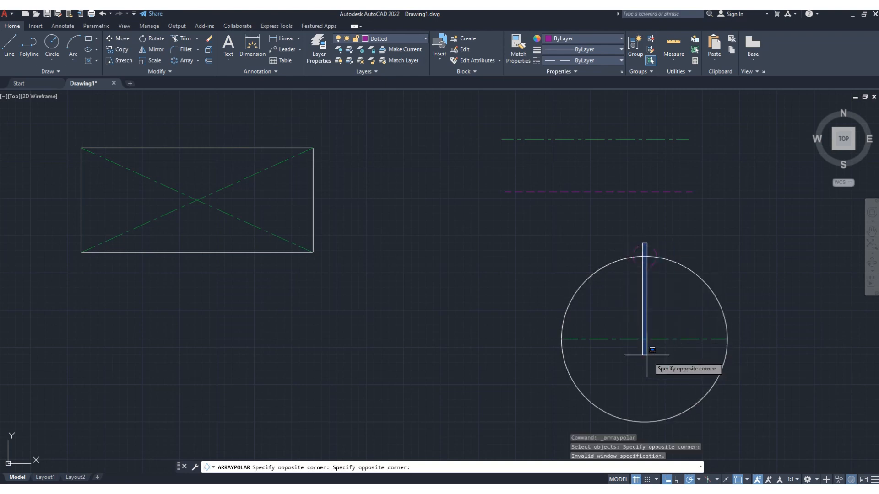
pyautogui.click(660, 301)
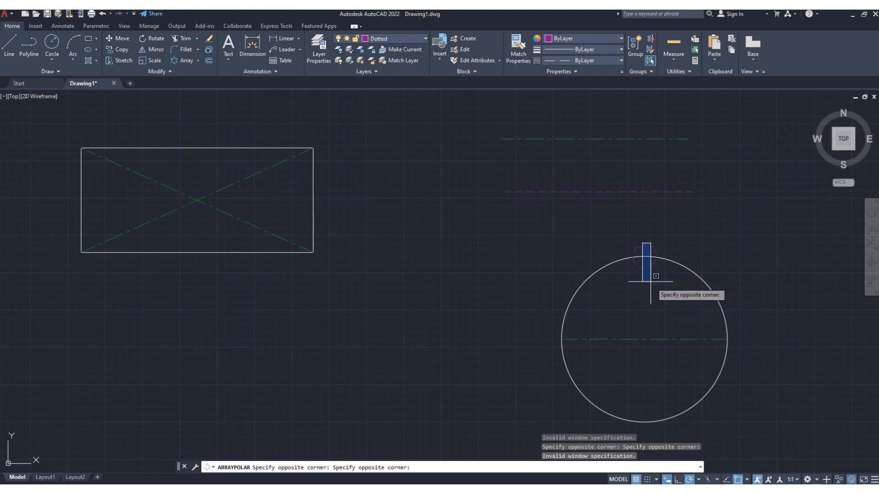
pyautogui.press('Escape')
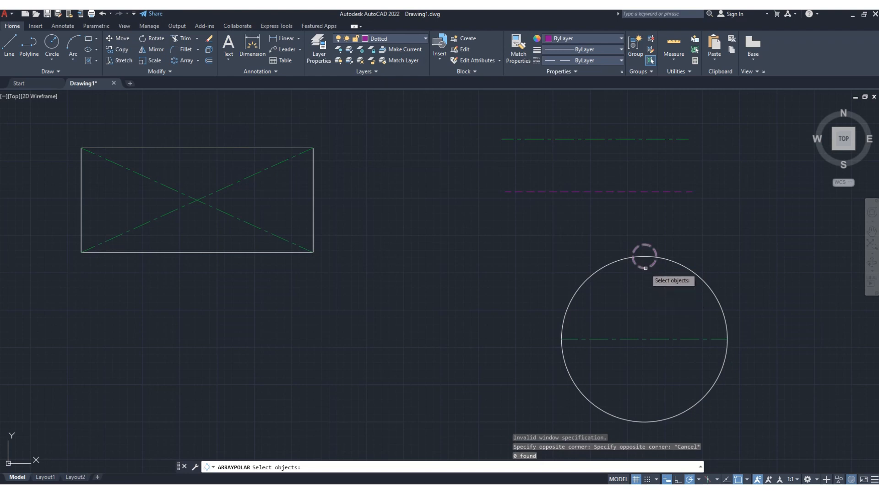
pyautogui.click(646, 269)
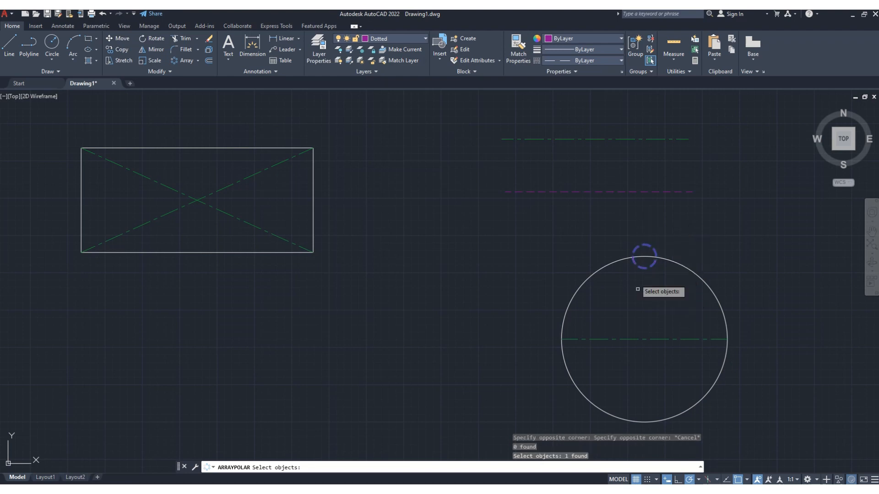
pyautogui.press('Return')
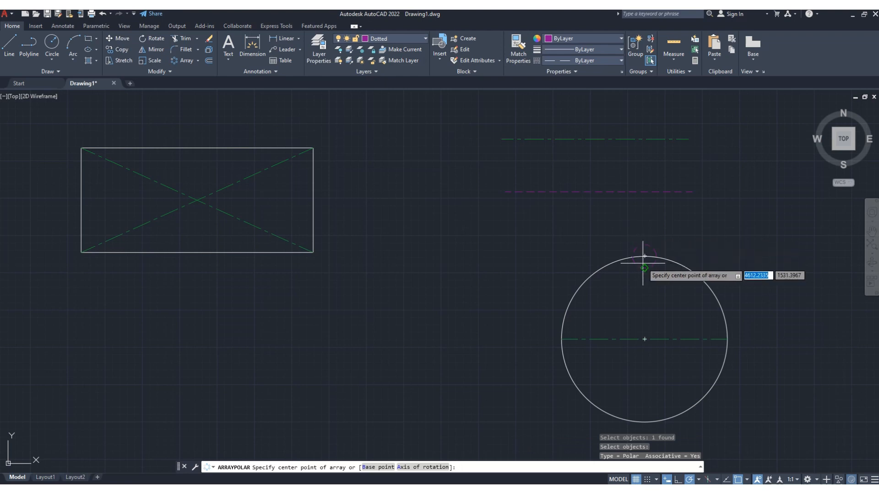
pyautogui.click(644, 339)
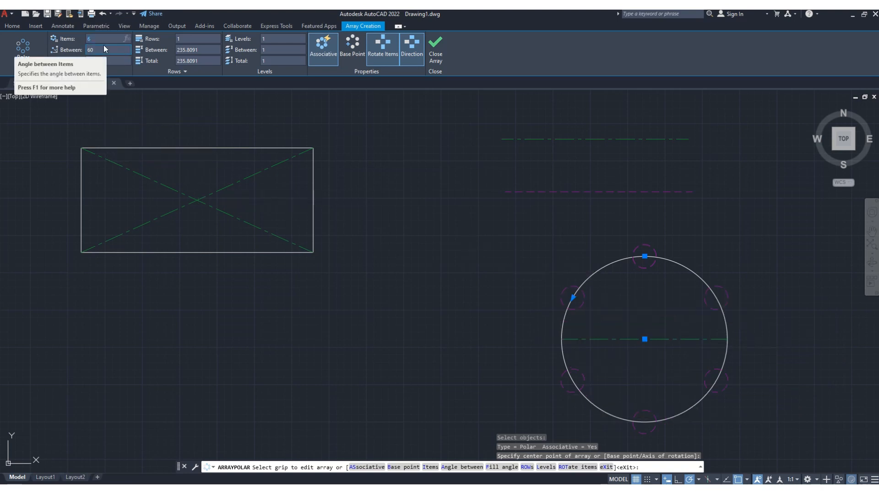
pyautogui.press('Return')
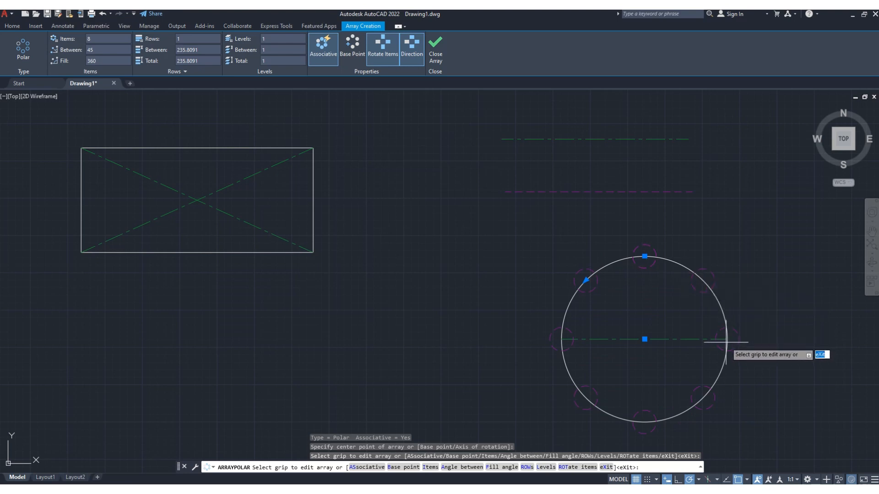
pyautogui.press('Return')
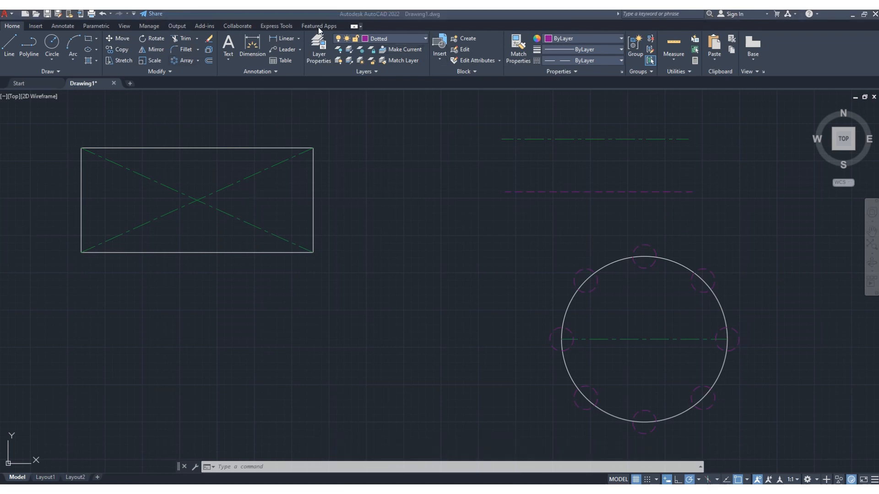
# Create a new layer named Equip in the layer properties
pyautogui.click(425, 40)
pyautogui.click(424, 40)
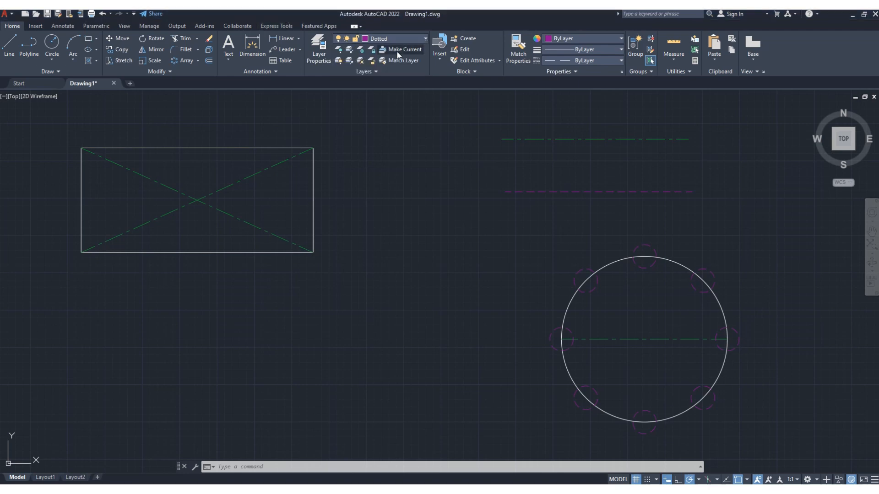
pyautogui.click(318, 52)
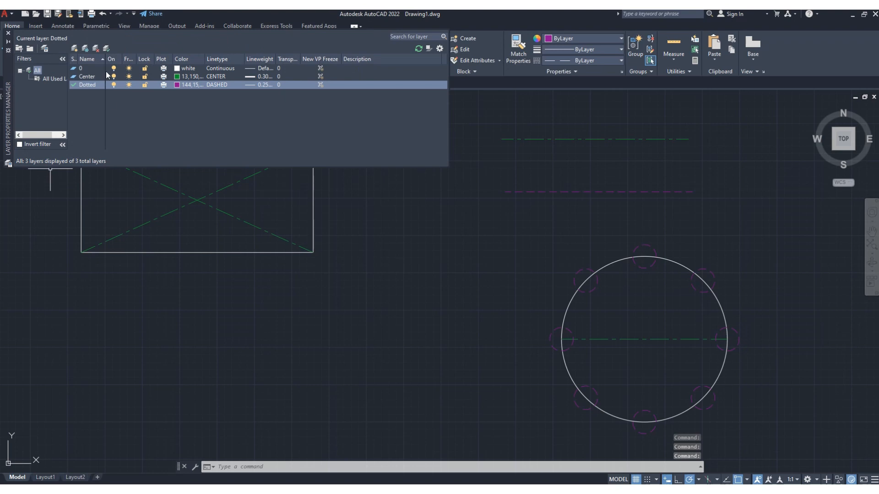
pyautogui.click(75, 49)
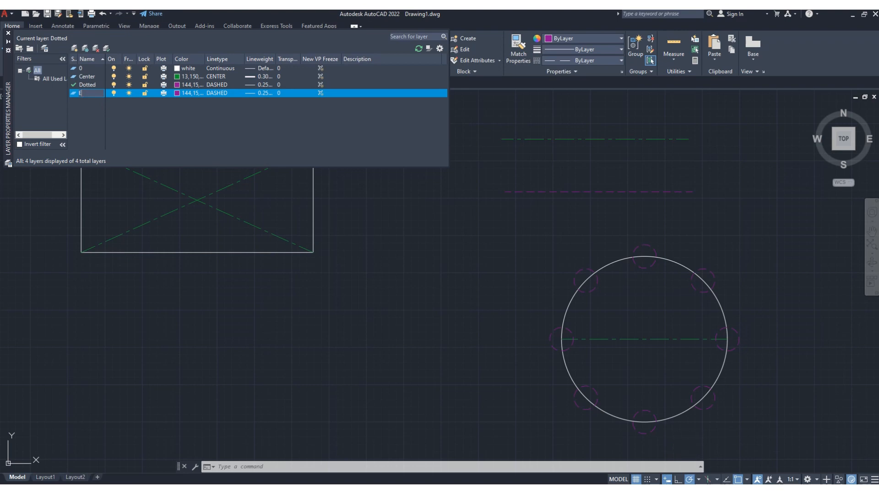
pyautogui.write('uip')
pyautogui.press('Return')
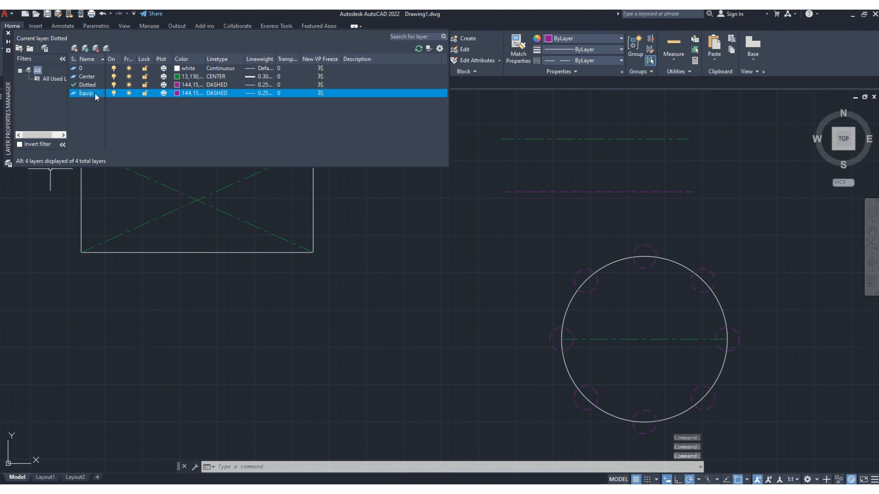
# Set the Equip layer's color to true color 129,34,75 and its linetype to Continuous
pyautogui.click(177, 93)
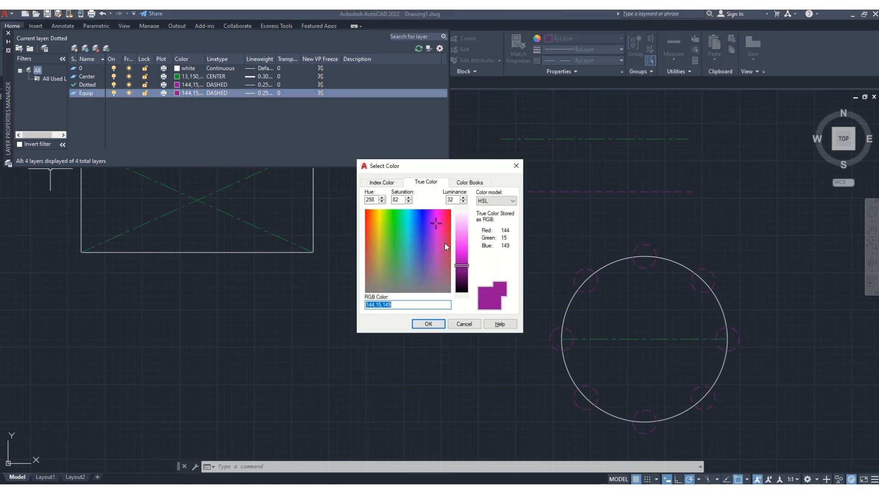
pyautogui.click(444, 244)
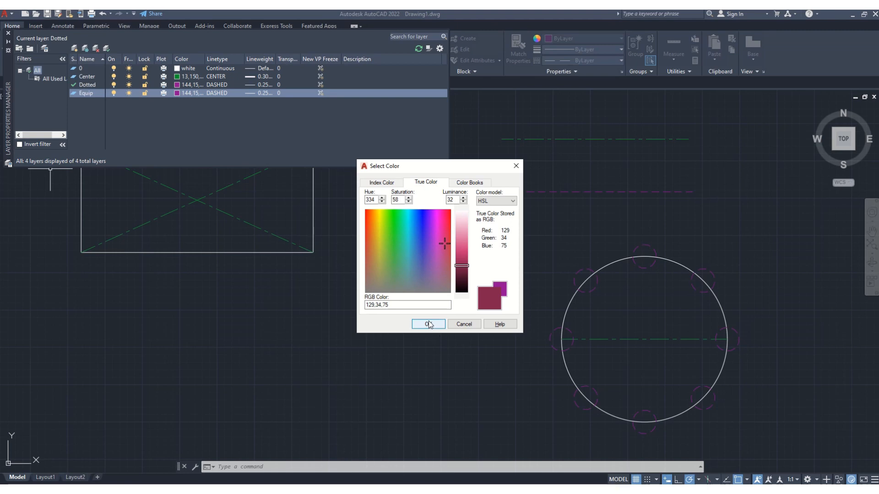
pyautogui.click(429, 325)
pyautogui.click(226, 93)
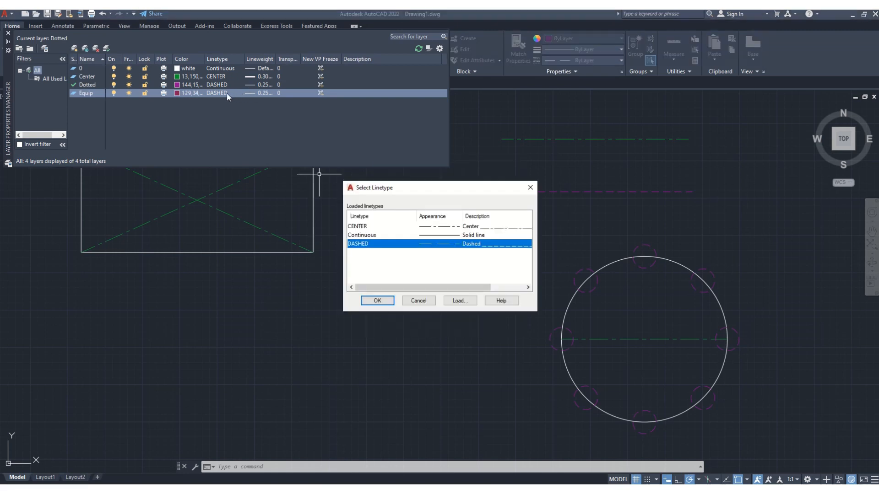
pyautogui.click(440, 234)
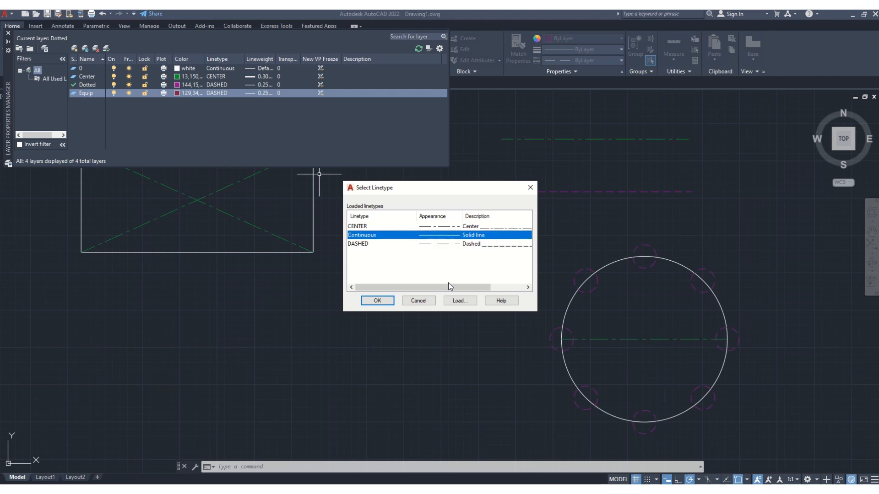
# Set the Equip layer's lineweight to 0.35 mm and close the layer properties
pyautogui.click(263, 92)
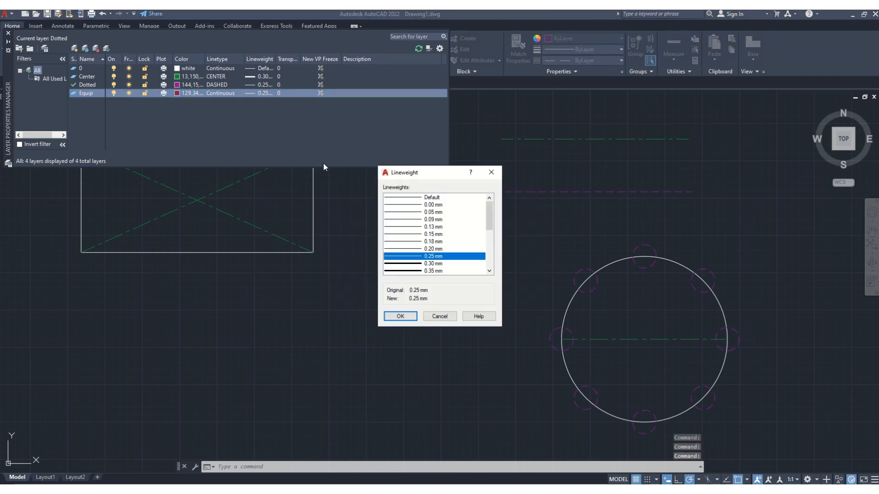
pyautogui.click(415, 271)
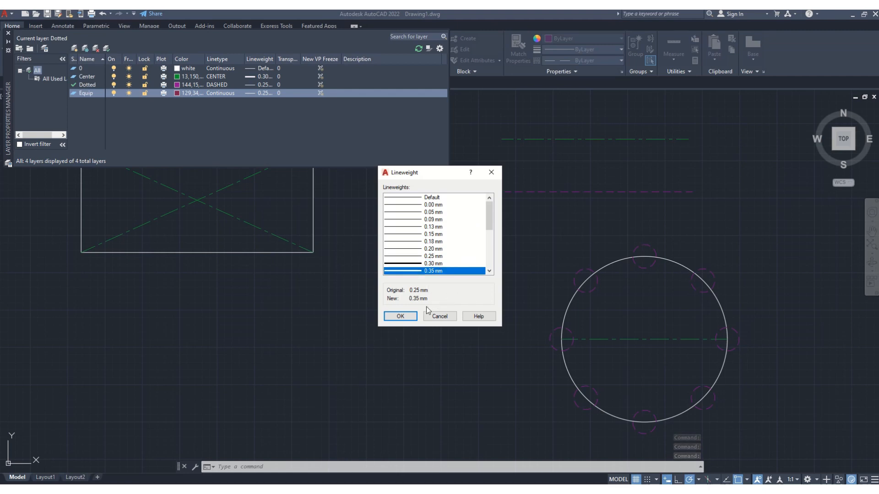
pyautogui.click(400, 316)
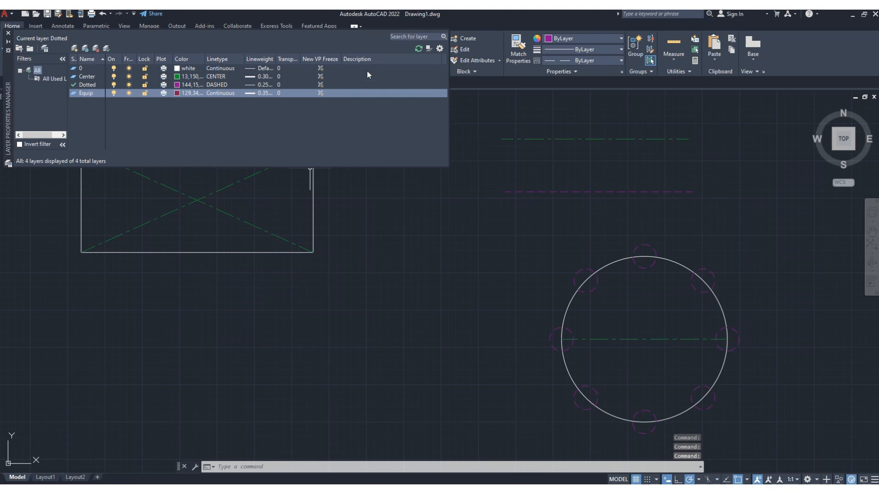
pyautogui.click(9, 33)
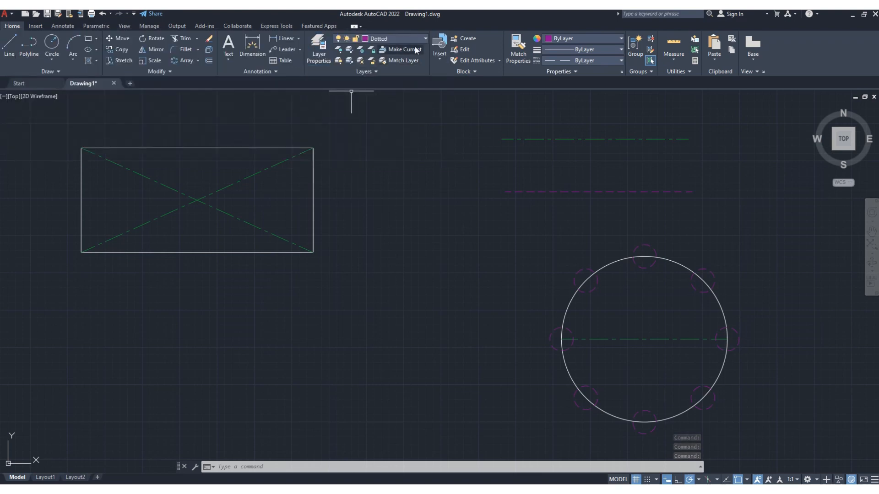
# Make Equip the current layer and draw a 5-sided polygon circumscribed about a circle, centered below the rectangle
pyautogui.click(424, 39)
pyautogui.click(395, 83)
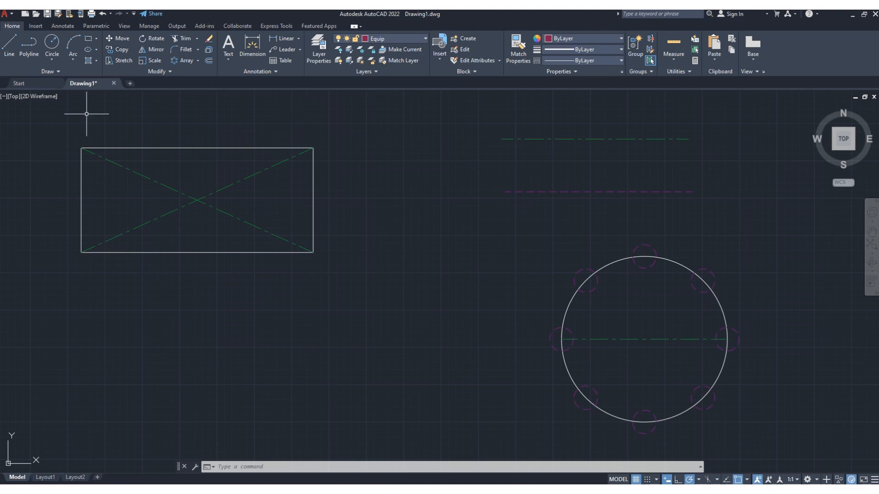
pyautogui.click(95, 39)
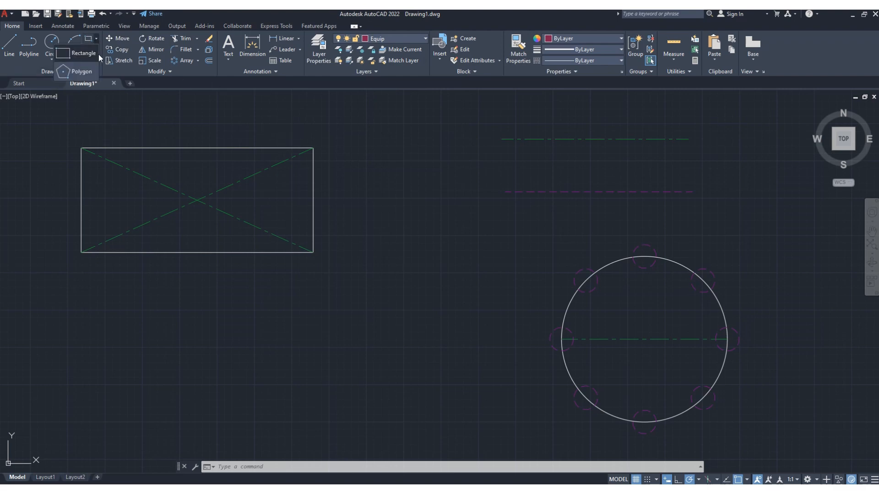
pyautogui.click(81, 72)
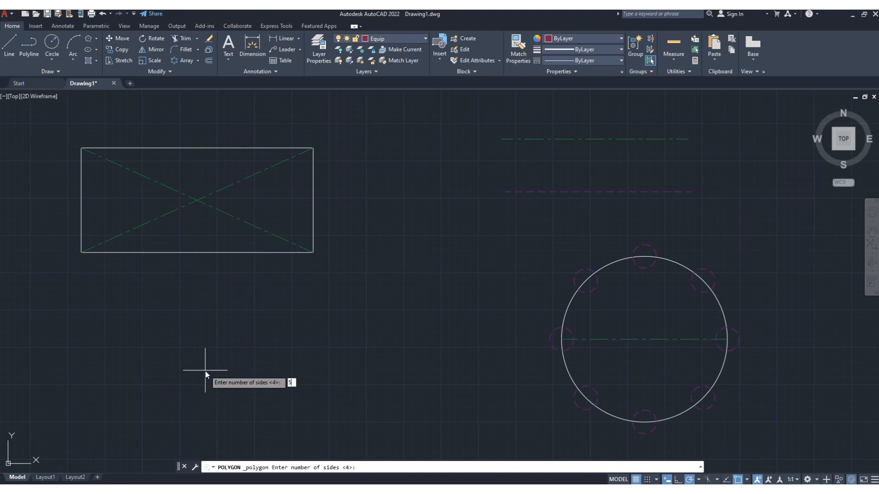
pyautogui.press('Return')
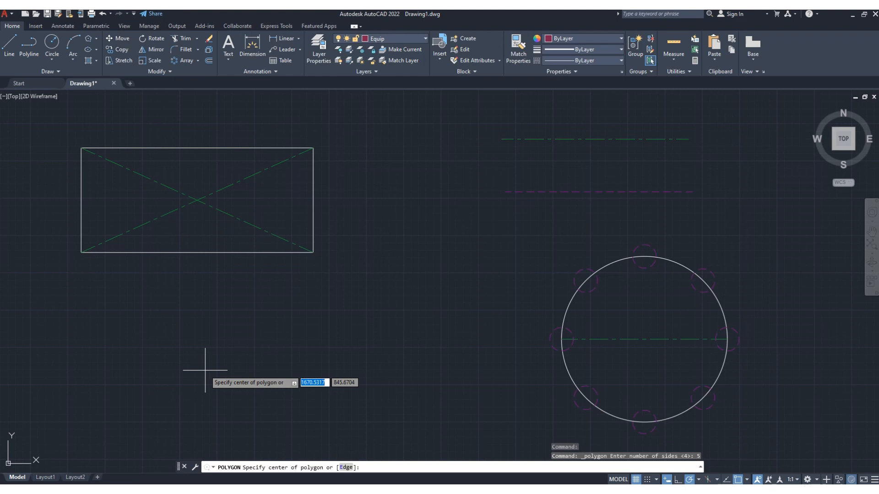
pyautogui.click(228, 359)
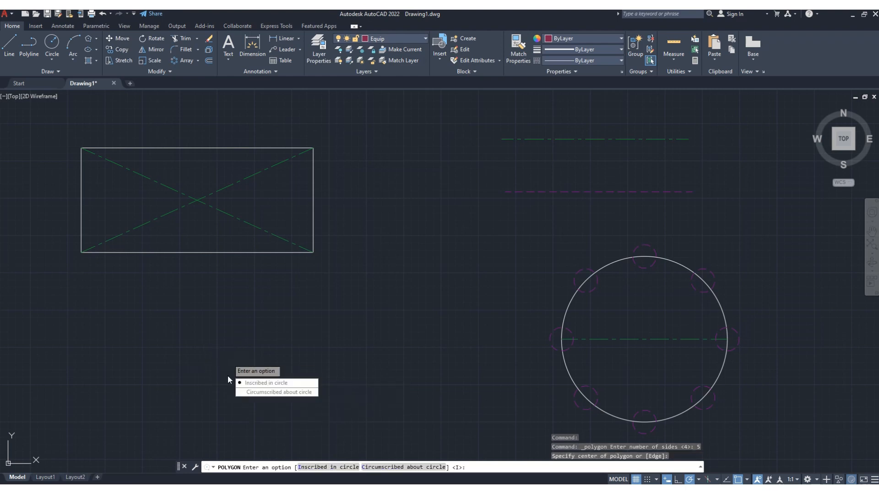
pyautogui.press('Down')
pyautogui.press('Return')
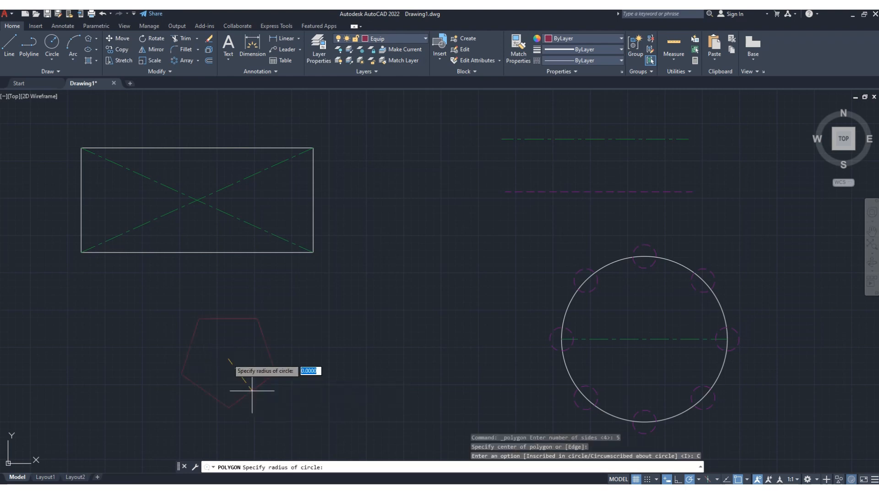
pyautogui.click(182, 327)
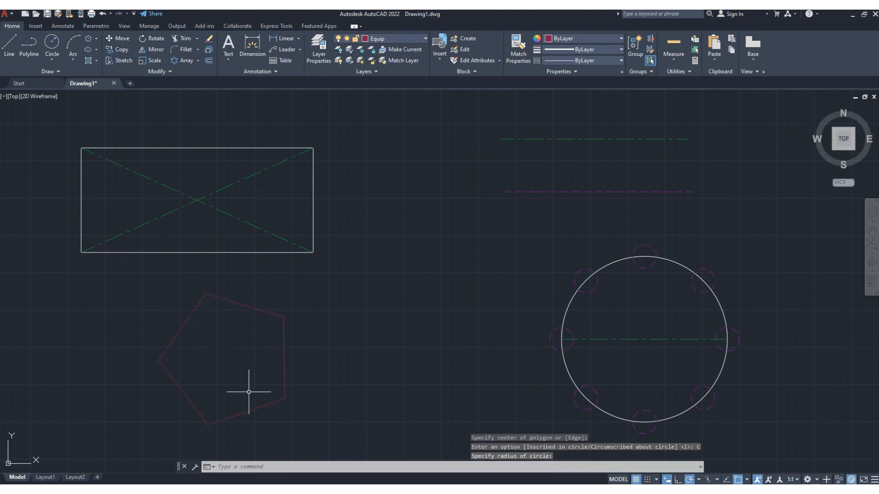
pyautogui.click(219, 297)
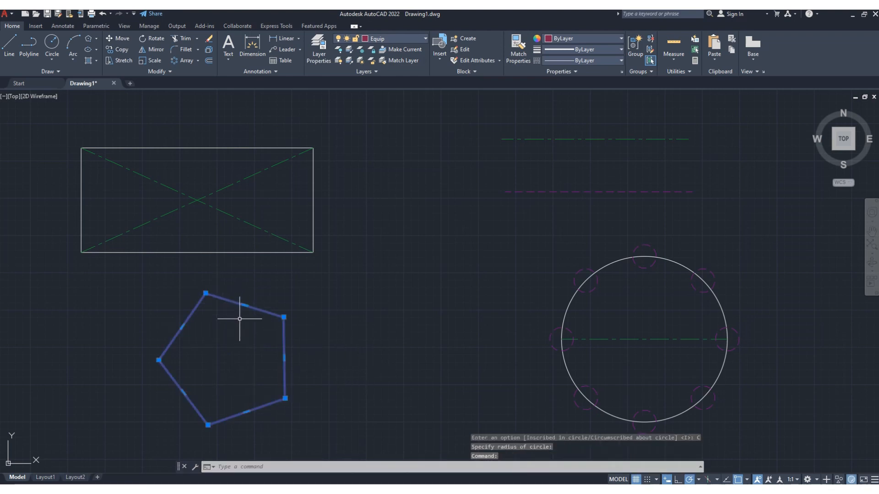
pyautogui.press('Escape')
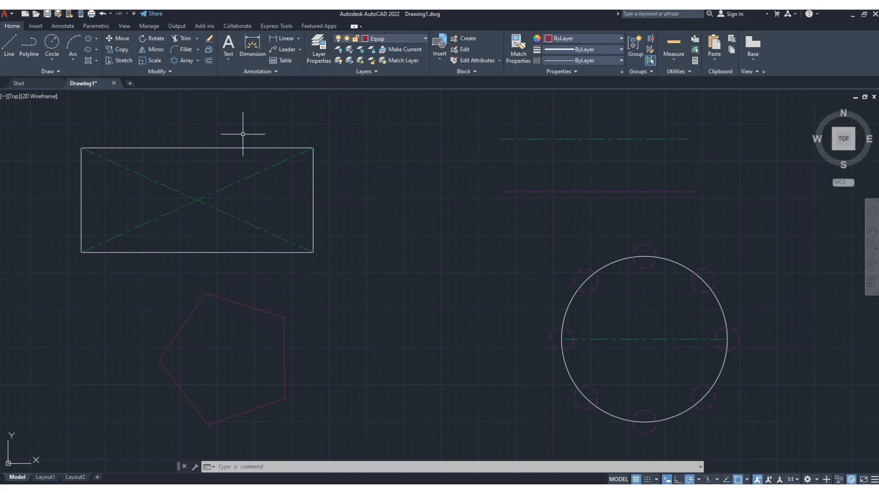
# Create a new layer named Hatch in the layer properties
pyautogui.click(319, 50)
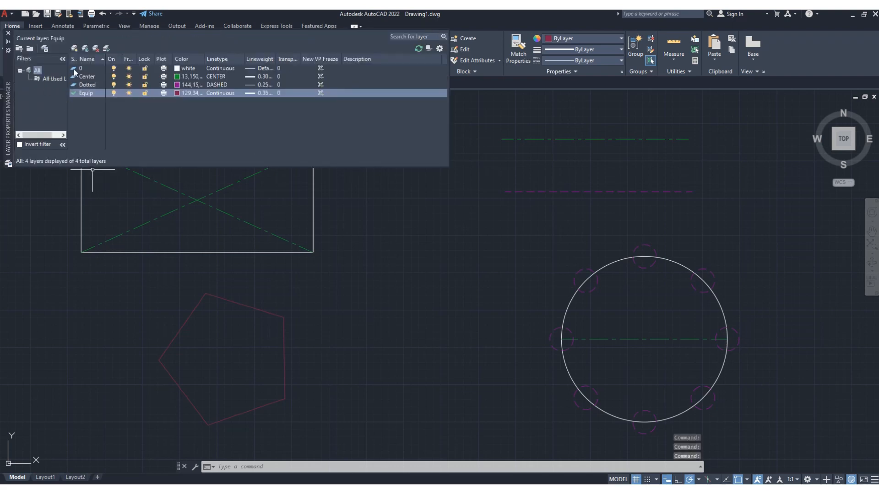
pyautogui.hotkey('alt', 'n')
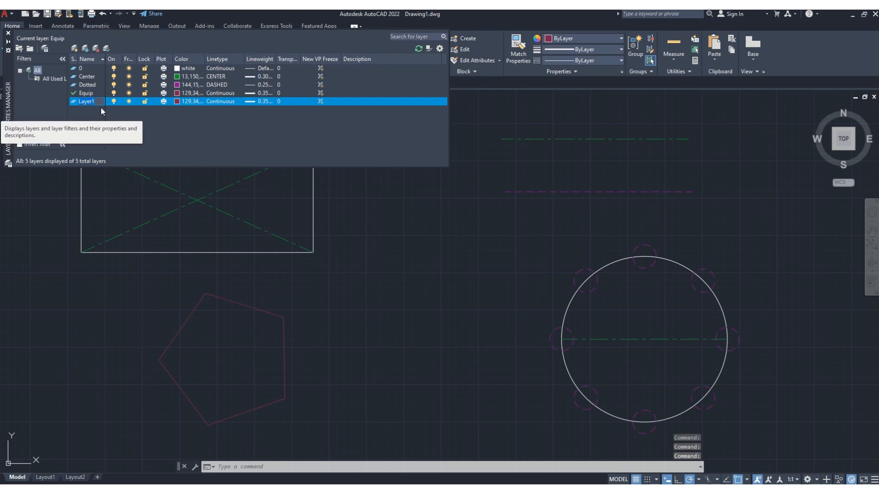
pyautogui.write('Hat')
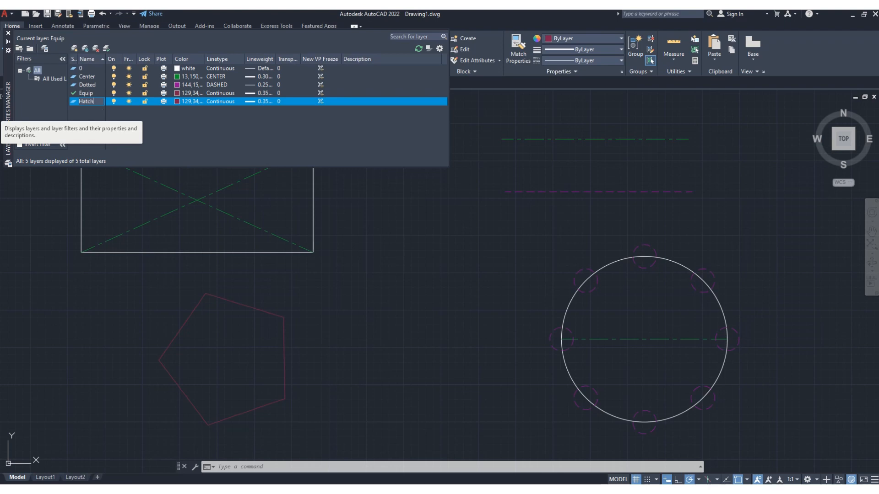
pyautogui.write('ch')
pyautogui.press('Return')
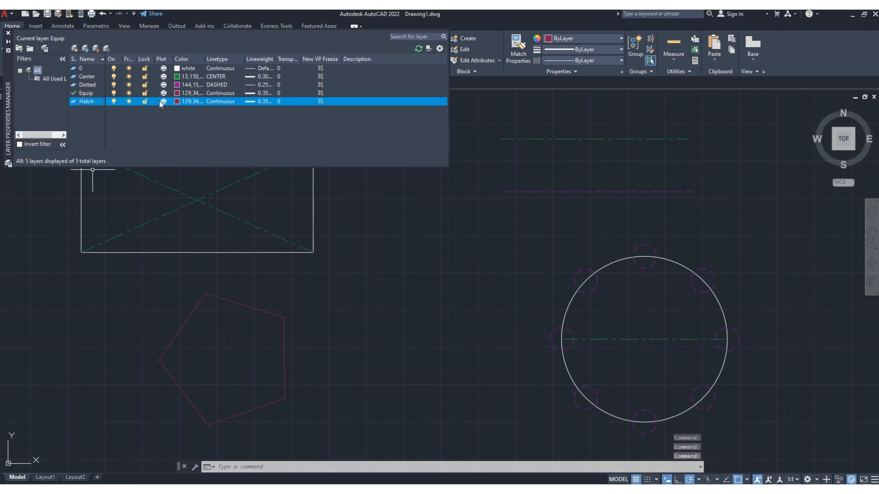
# Set the Hatch layer's color to true color 156,96,7 and its lineweight to 0.30 mm
pyautogui.click(177, 102)
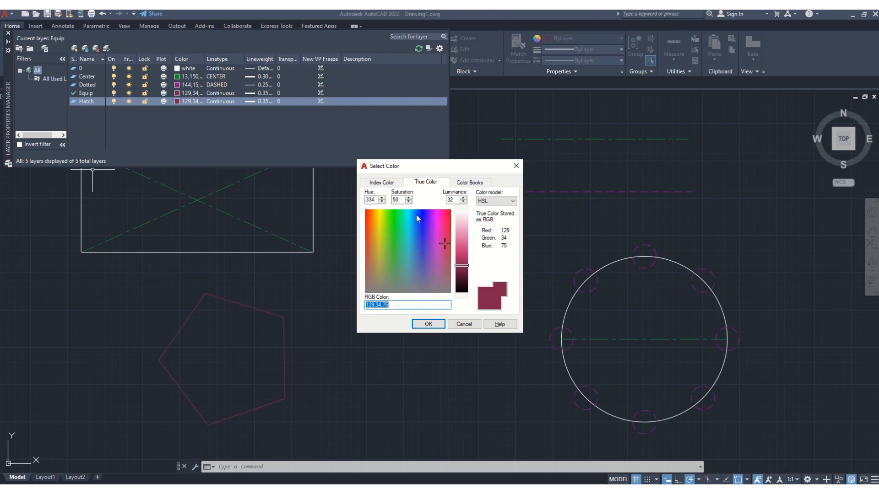
pyautogui.click(373, 215)
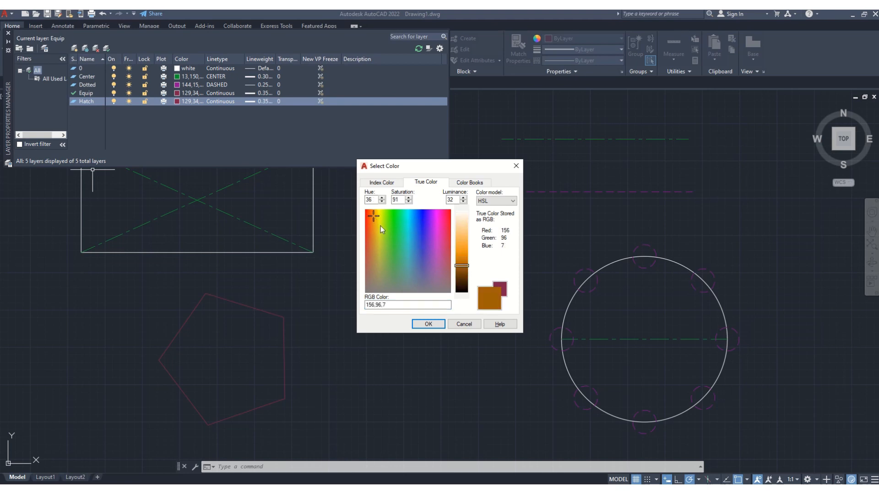
pyautogui.click(428, 324)
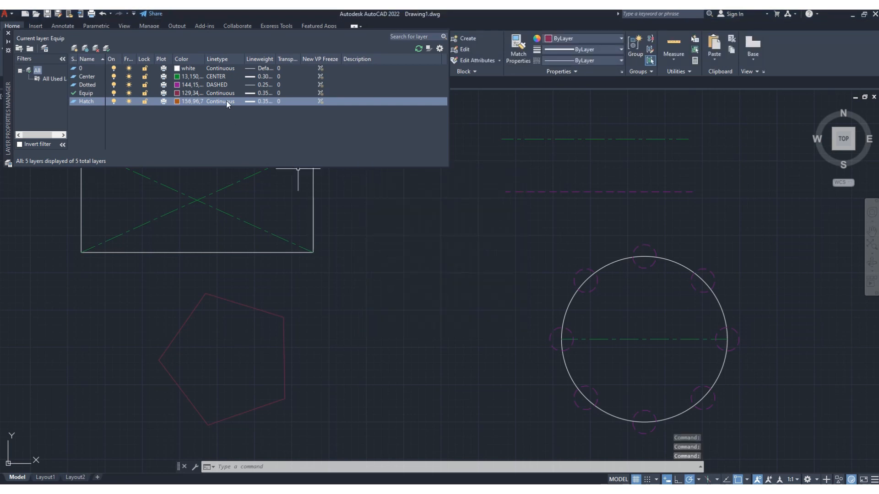
pyautogui.click(263, 101)
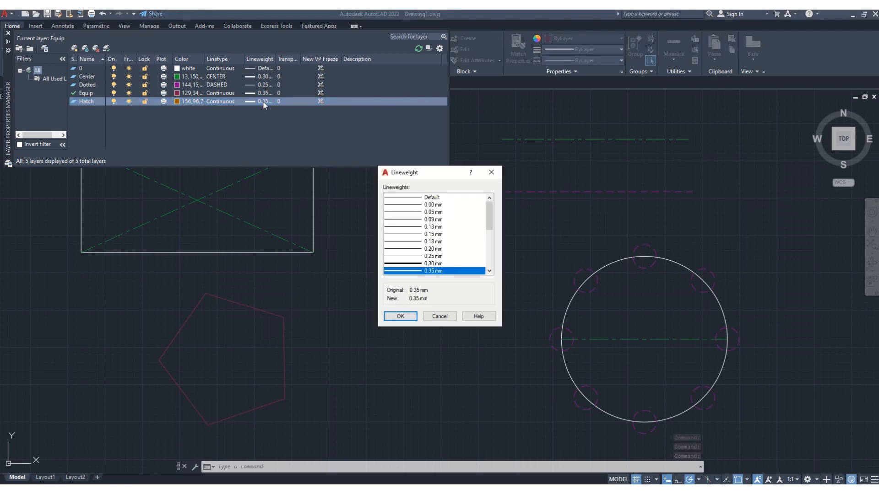
pyautogui.click(419, 264)
pyautogui.click(400, 317)
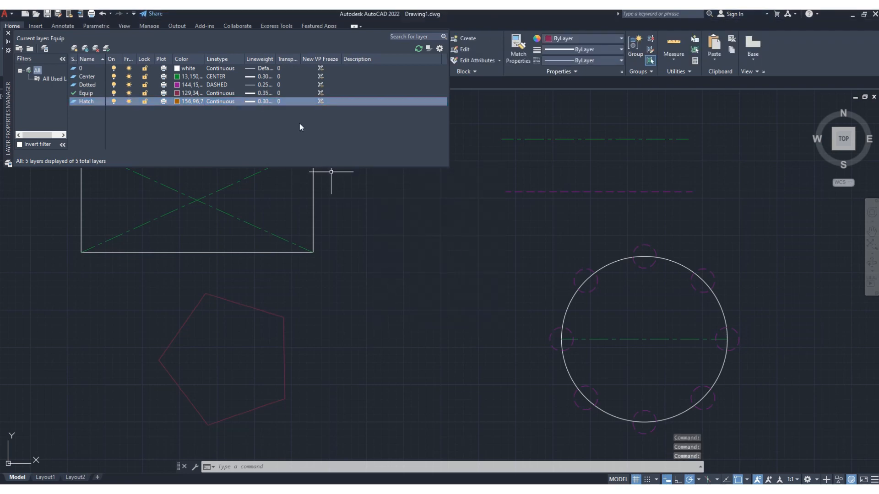
# Set the Hatch layer's transparency to 50 and close the layer properties
pyautogui.click(279, 100)
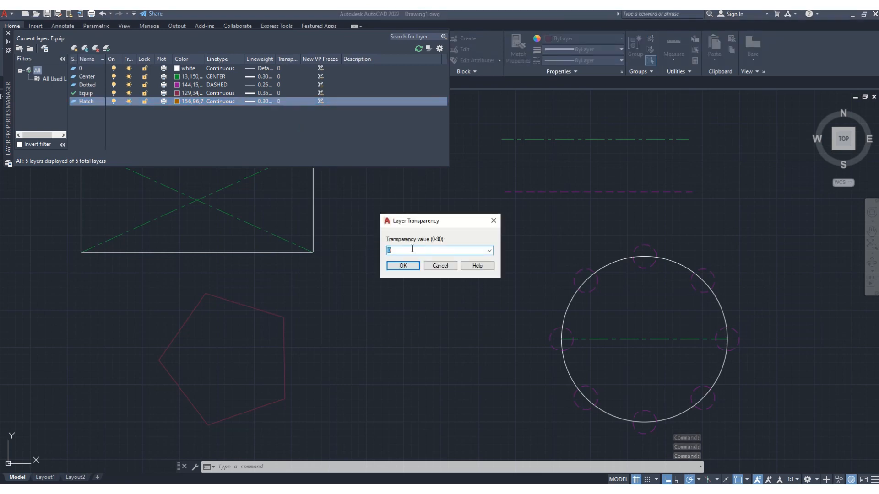
pyautogui.write('5')
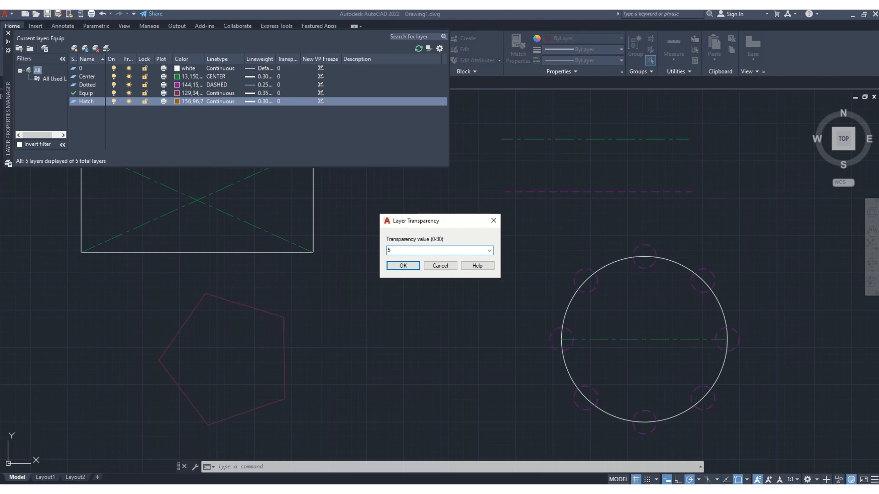
pyautogui.press('Return')
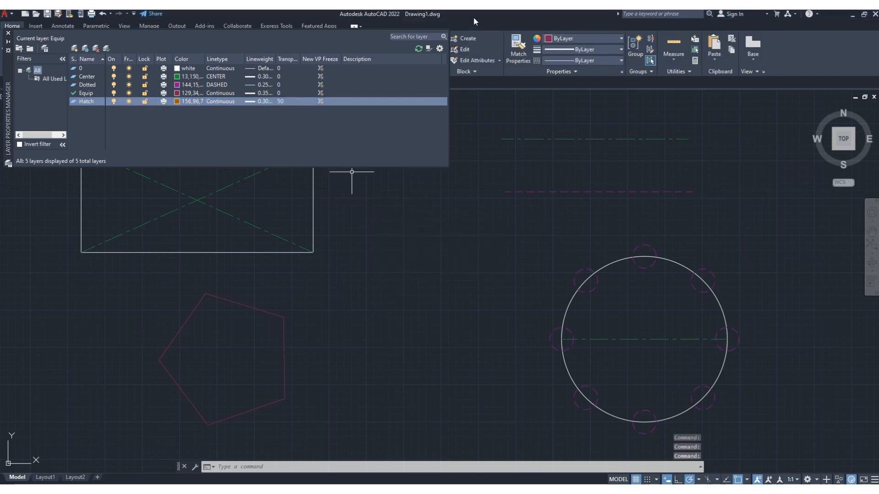
pyautogui.click(8, 33)
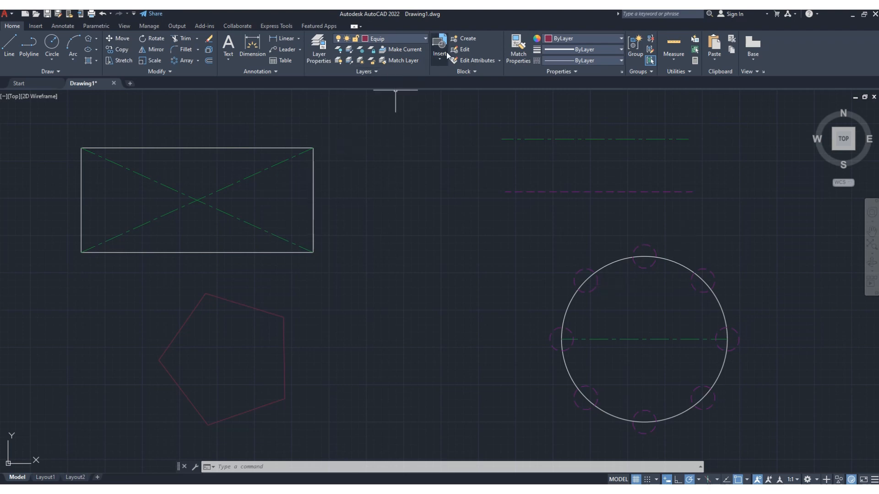
# Make Hatch the current layer and start a blue-to-yellow gradient fill in the upper half of the large circle
pyautogui.click(426, 39)
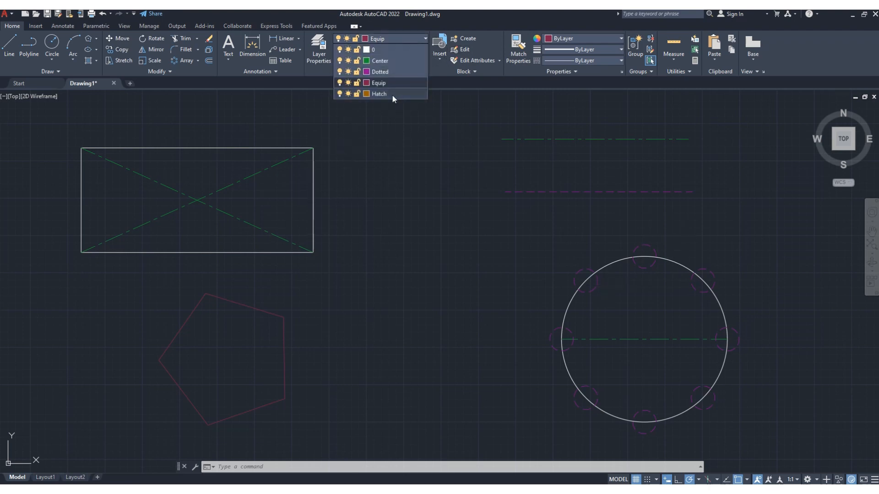
pyautogui.click(392, 95)
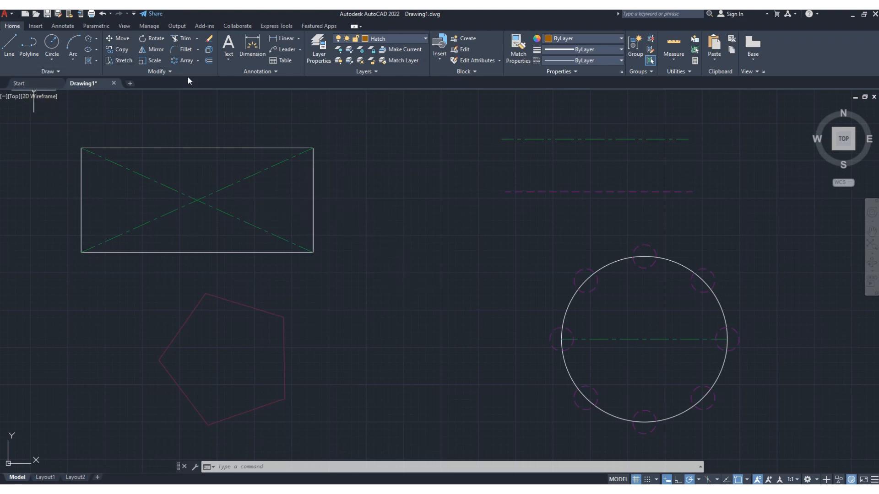
pyautogui.click(96, 61)
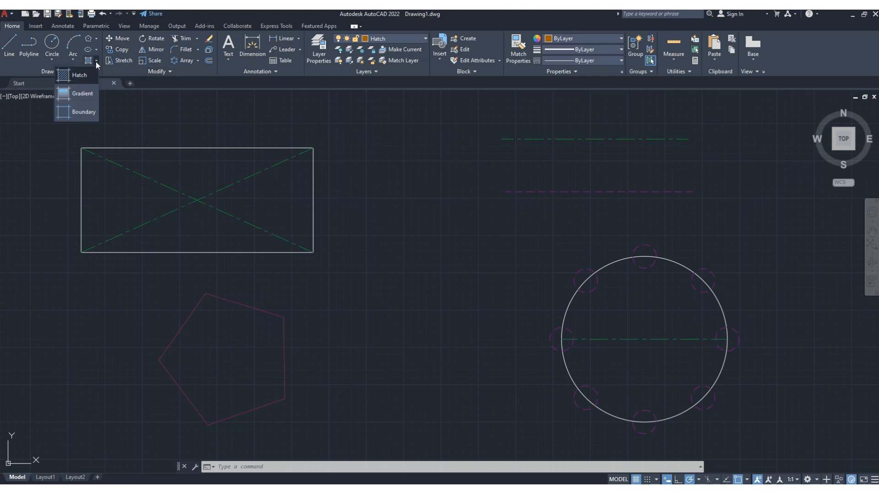
pyautogui.click(77, 96)
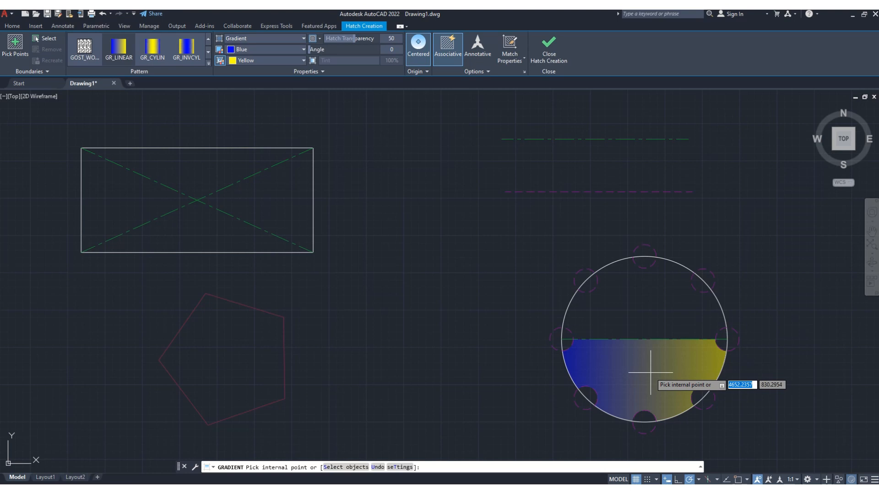
pyautogui.click(642, 303)
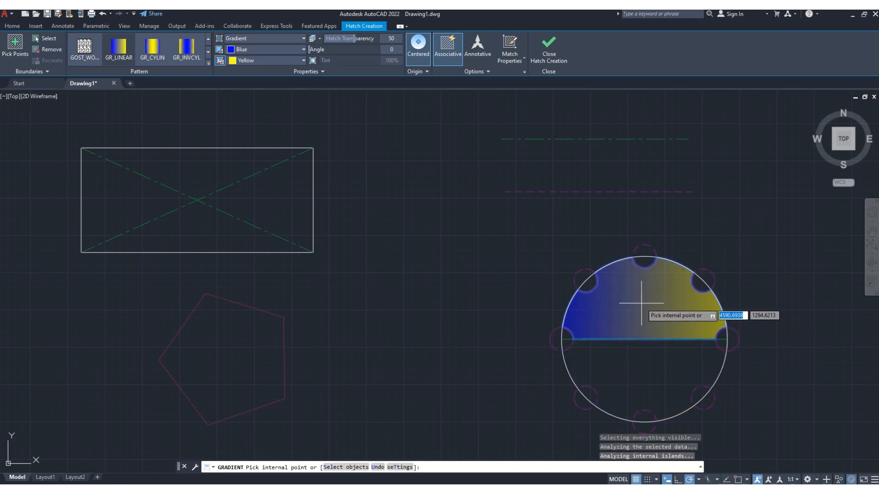
pyautogui.click(642, 386)
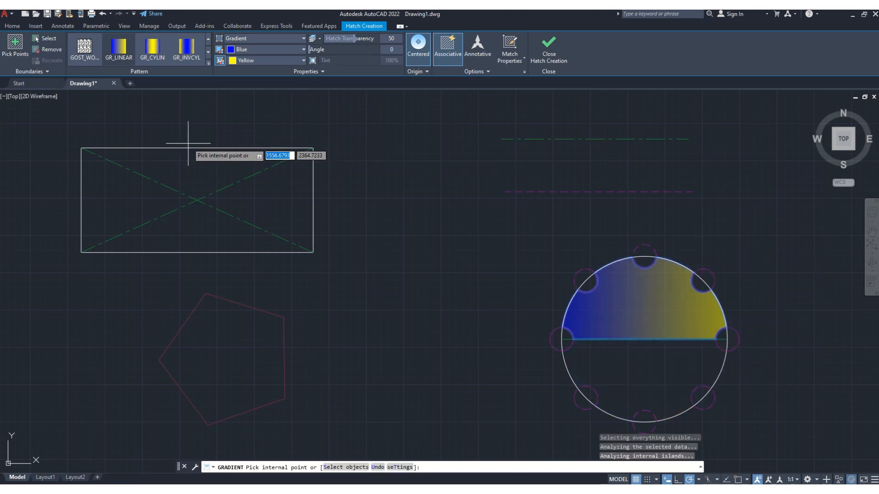
# Switch the gradient to GR_INVCYL, add the rectangle's lower and upper triangles and the pentagon to the fill, and finish the hatch
pyautogui.click(187, 48)
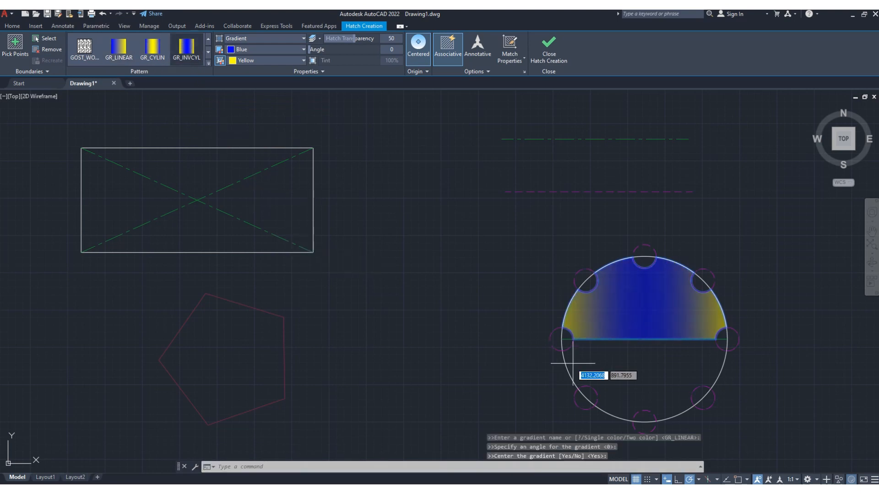
pyautogui.click(186, 229)
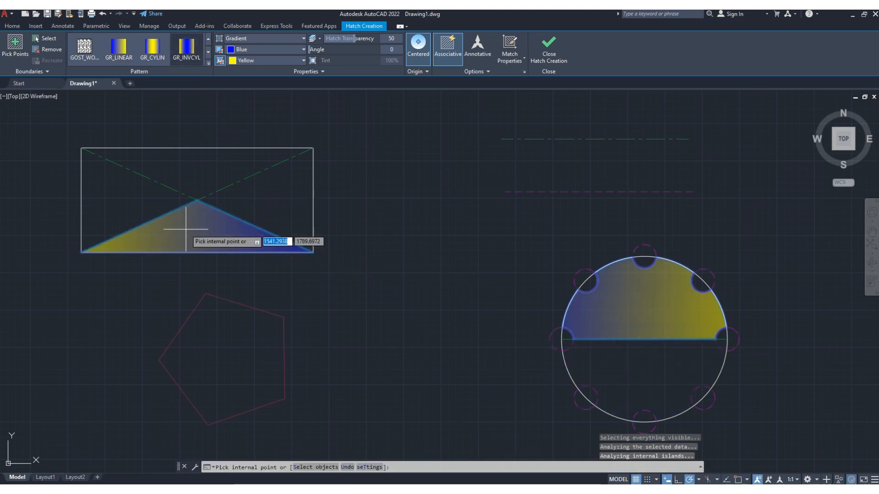
pyautogui.click(199, 177)
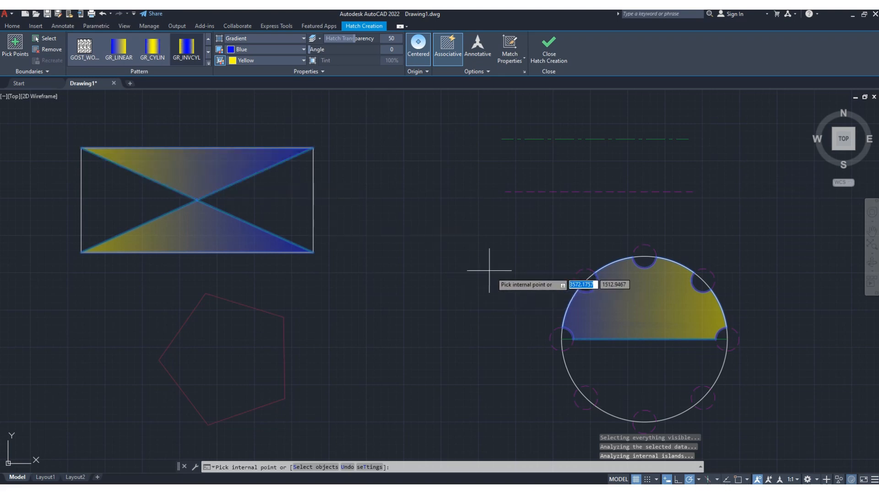
pyautogui.click(233, 351)
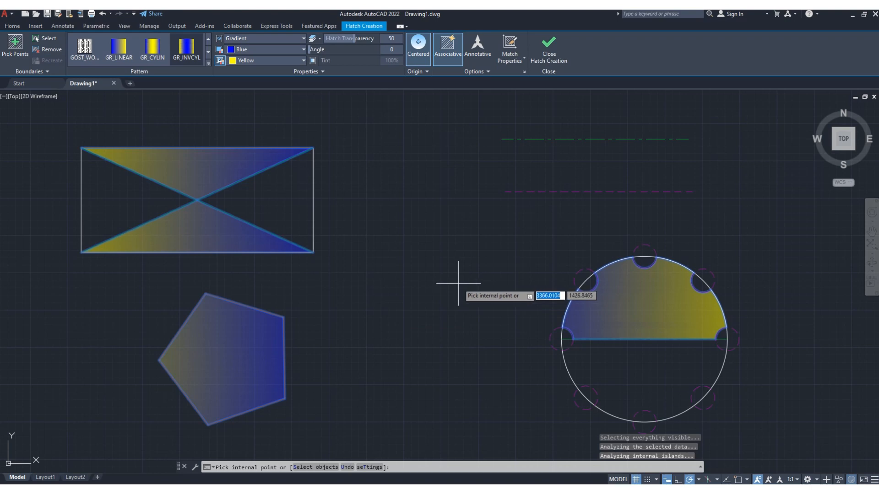
pyautogui.press('Return')
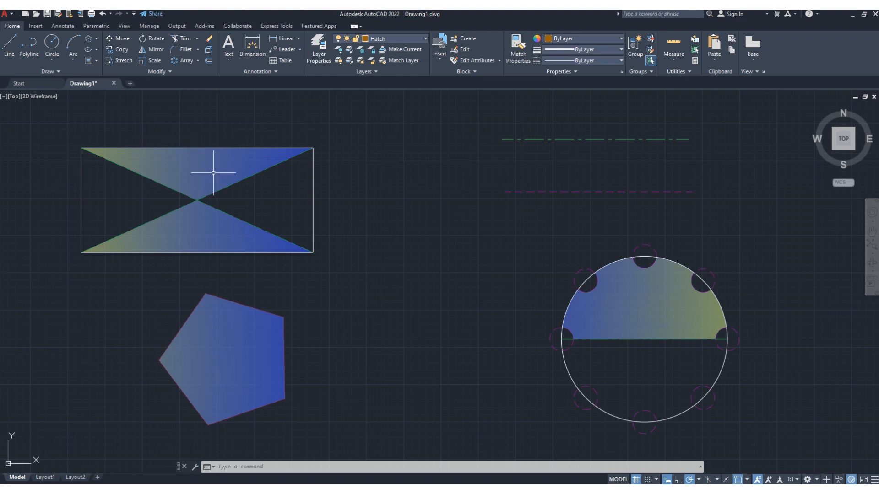
# Turn off the current Hatch layer in the layer properties
pyautogui.moveTo(201, 156)
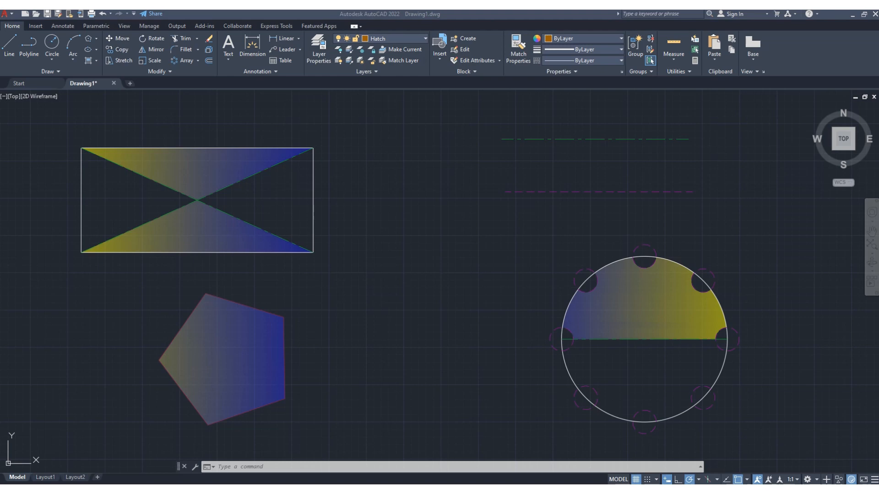
pyautogui.click(463, 12)
pyautogui.click(320, 57)
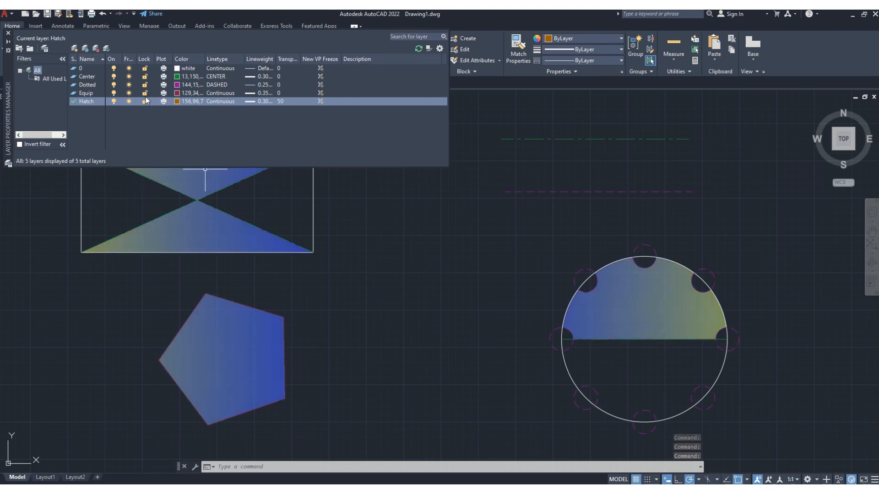
pyautogui.click(114, 101)
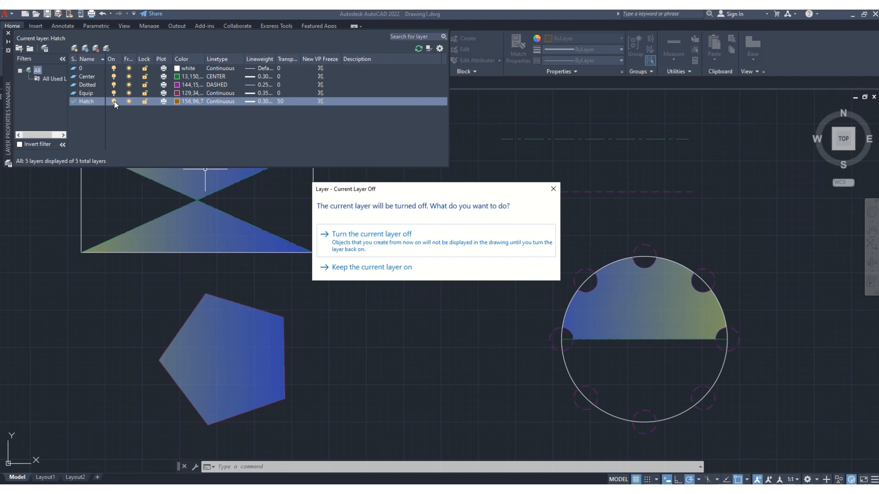
pyautogui.click(553, 188)
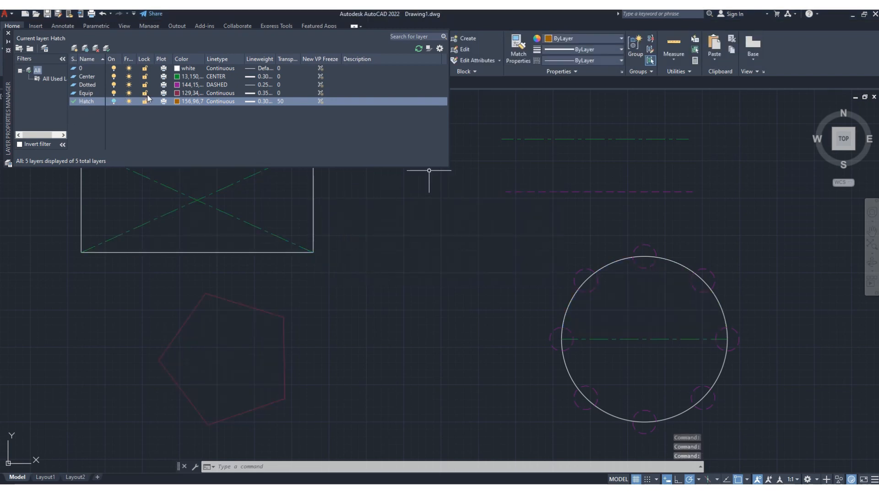
# Turn off the Equip layer while Hatch stays the current layer
pyautogui.click(71, 92)
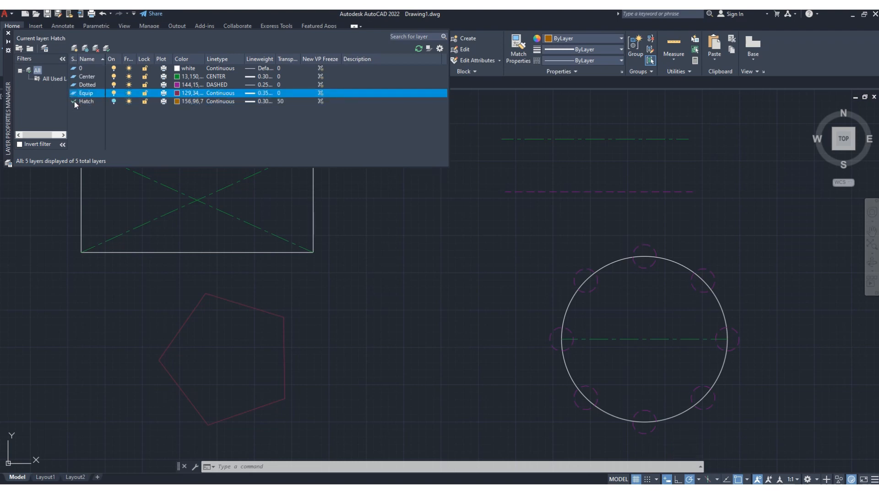
pyautogui.click(74, 101)
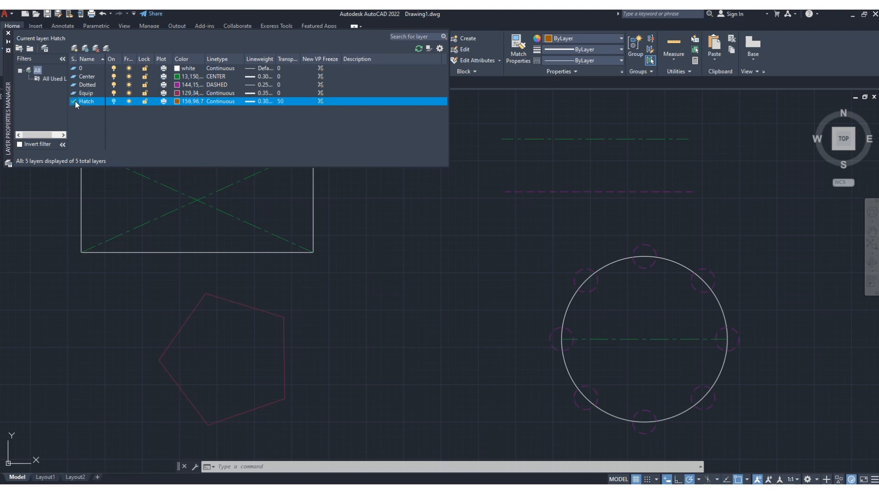
pyautogui.click(112, 92)
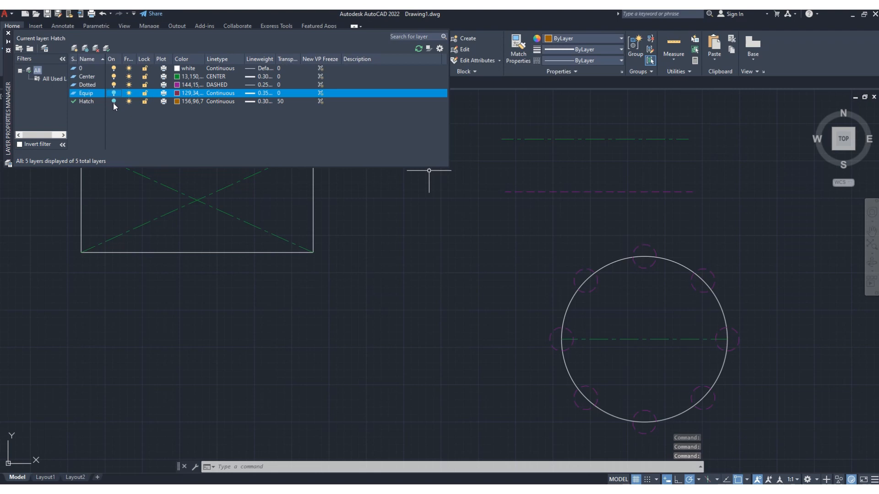
pyautogui.click(113, 92)
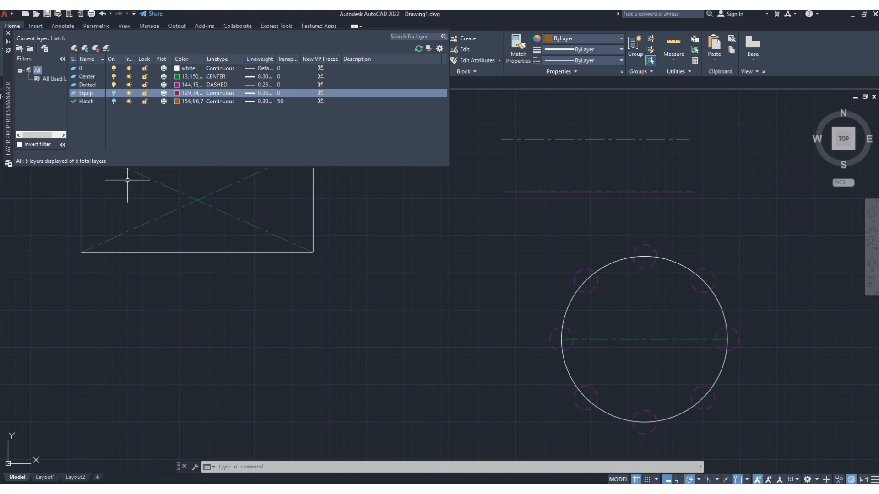
# Turn the Equip and Hatch layers back on, and turn off only the current Hatch layer again
pyautogui.click(113, 93)
pyautogui.click(113, 100)
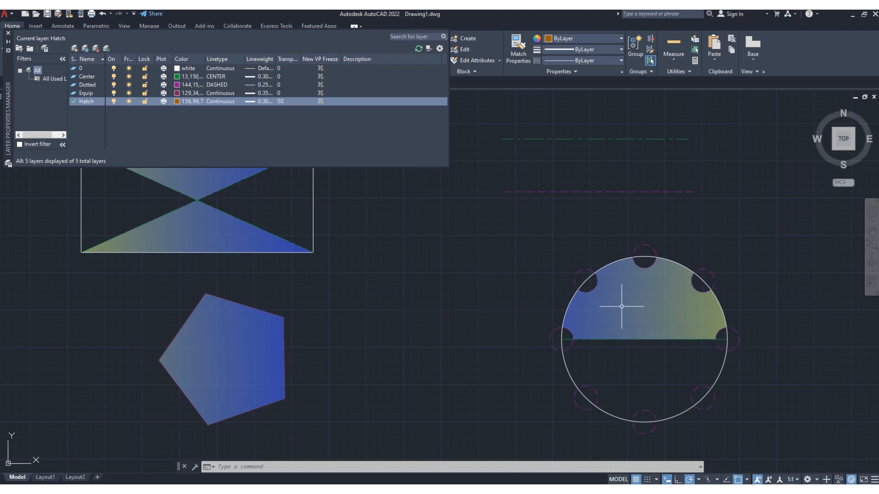
pyautogui.click(114, 101)
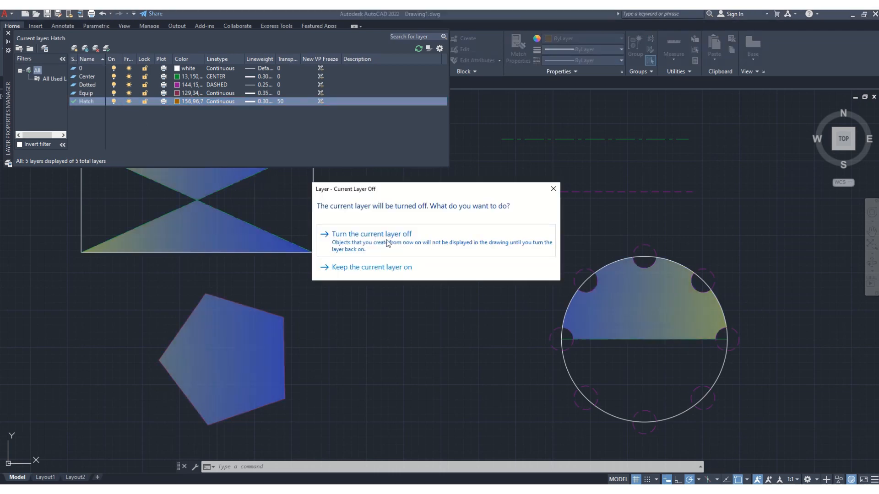
pyautogui.click(551, 189)
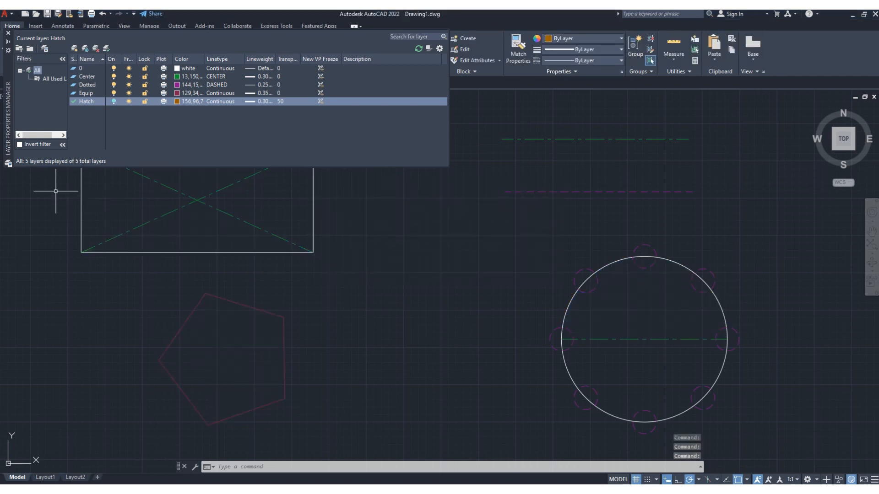
# Turn the Dotted layer off and back on in the layer properties
pyautogui.click(84, 87)
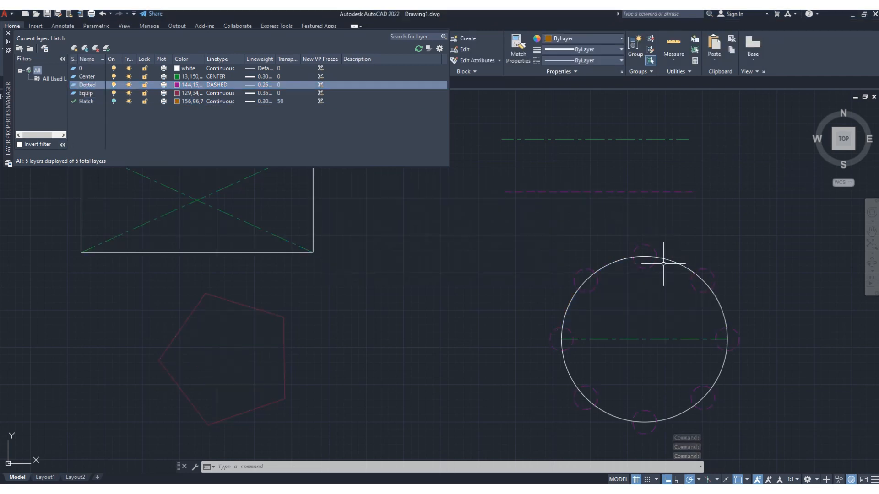
pyautogui.click(114, 84)
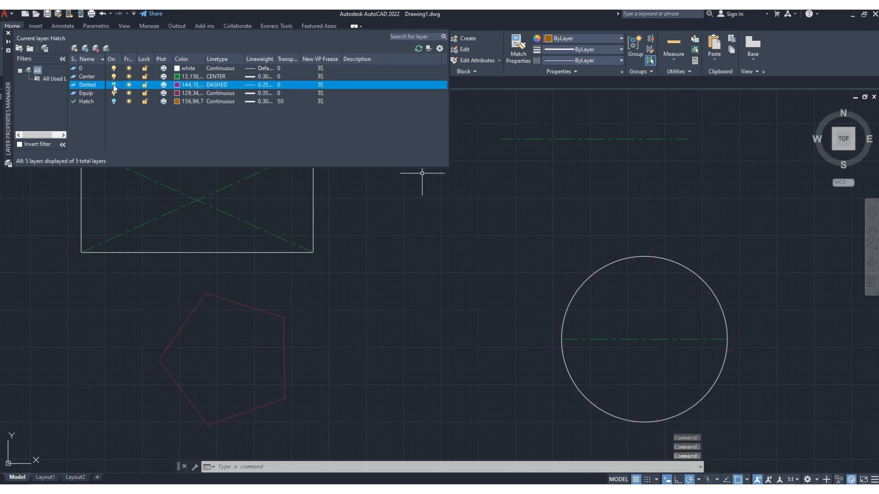
pyautogui.click(114, 84)
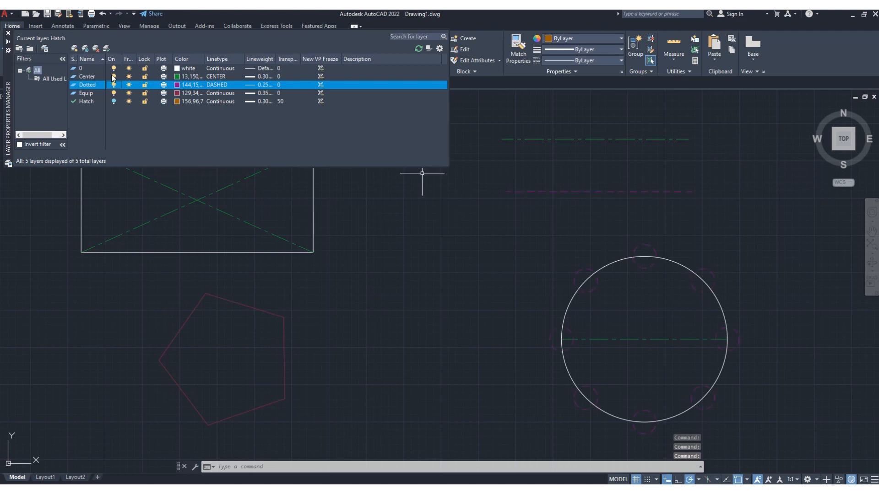
# Turn the Center layer off and back on several times to compare the drawing with and without its lines
pyautogui.click(113, 76)
pyautogui.click(114, 76)
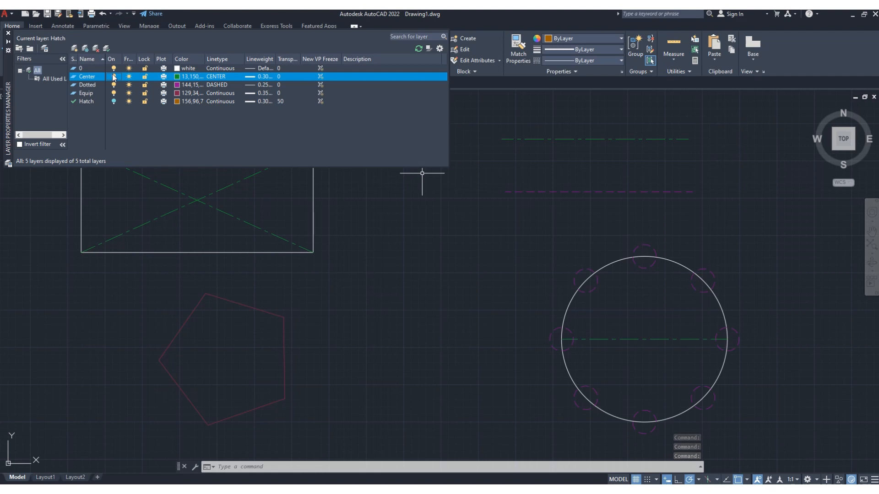
pyautogui.click(114, 76)
pyautogui.click(114, 76)
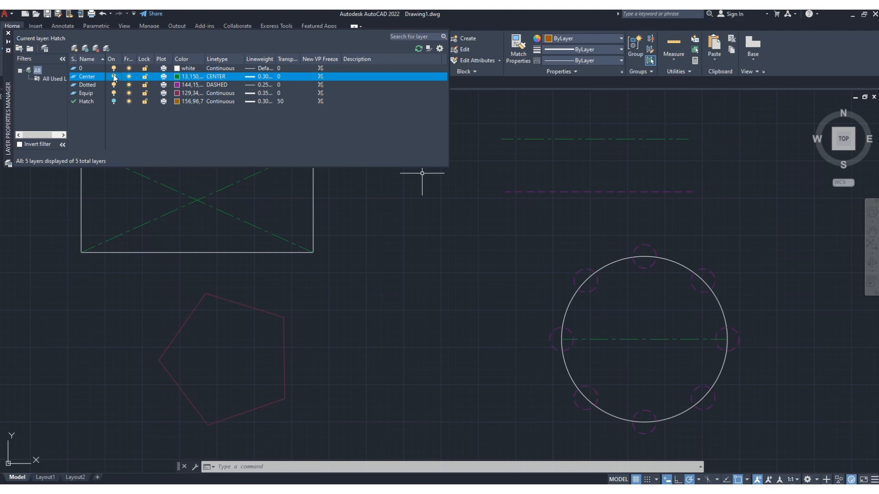
pyautogui.click(114, 76)
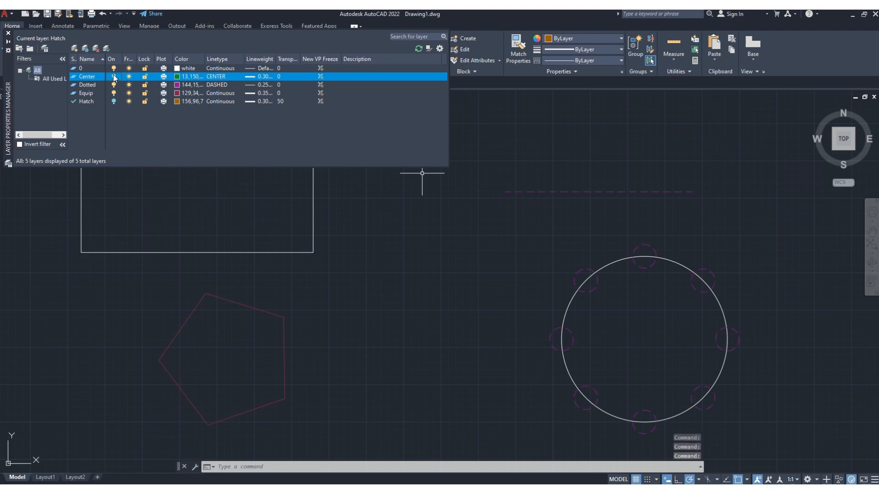
pyautogui.click(113, 75)
# Turn the Hatch layer back on, and freeze the Equip layer after widening the Freeze column
pyautogui.click(114, 101)
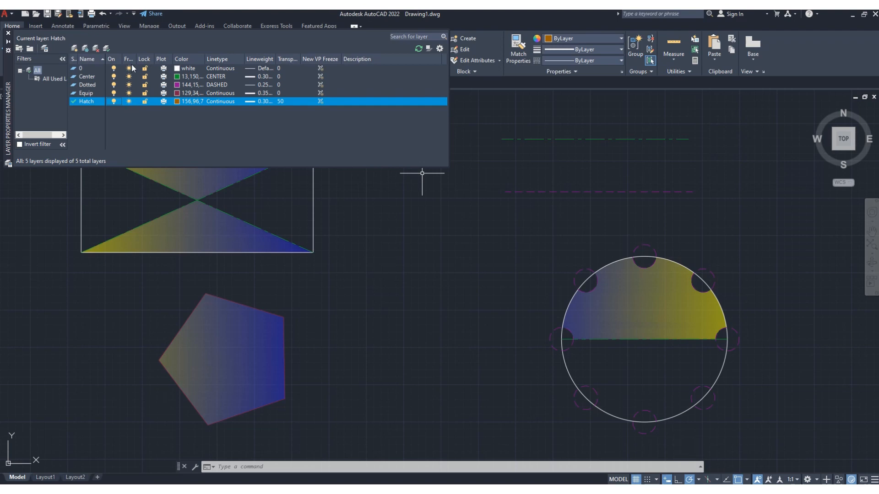
pyautogui.moveTo(135, 57); pyautogui.dragTo(147, 58)
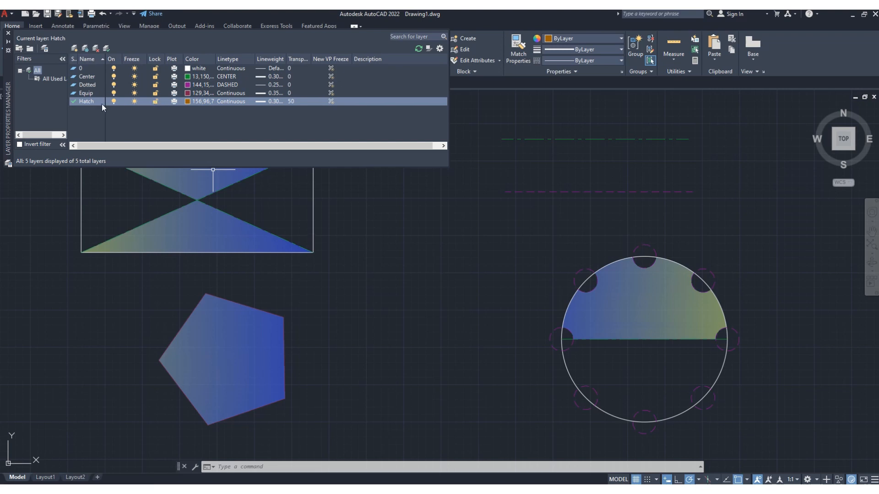
pyautogui.click(146, 93)
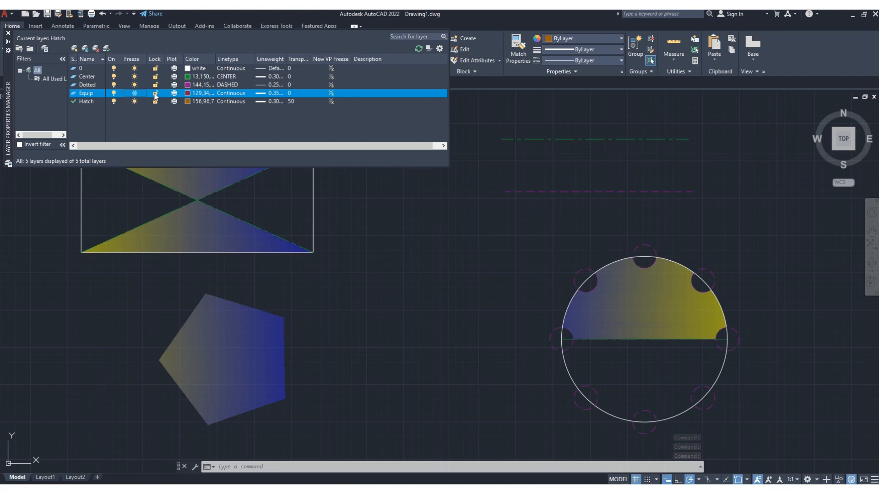
# Lock the Equip layer, test it with two window selections around the pentagon, and unlock it again
pyautogui.click(155, 94)
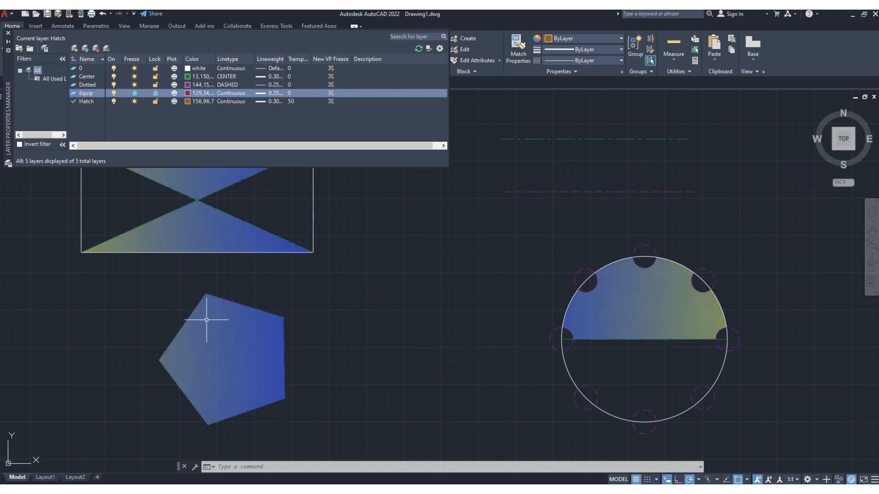
pyautogui.click(154, 278)
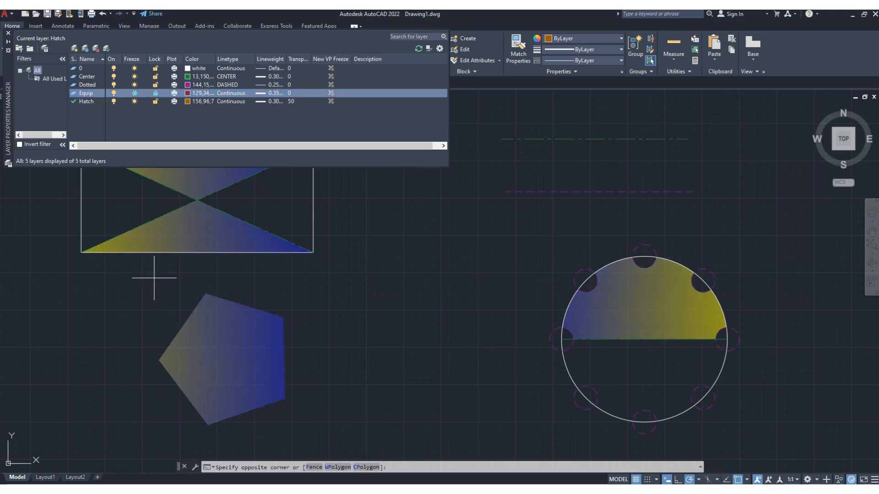
pyautogui.click(344, 433)
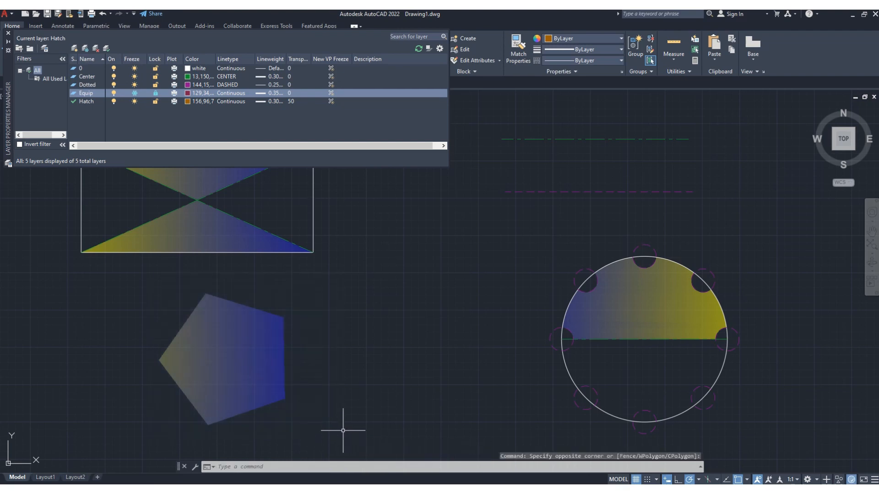
pyautogui.click(153, 280)
pyautogui.click(323, 434)
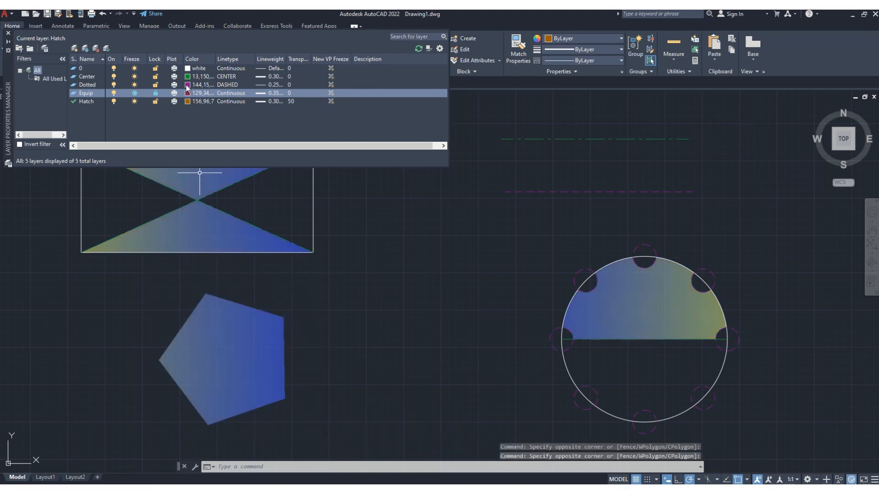
pyautogui.click(156, 93)
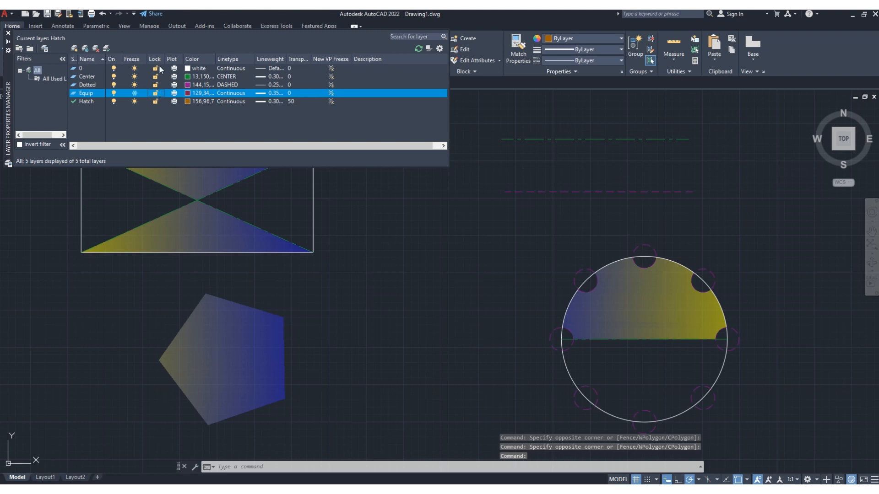
# Switch plotting off and back on for the Hatch layer, and close the layer properties
pyautogui.click(174, 103)
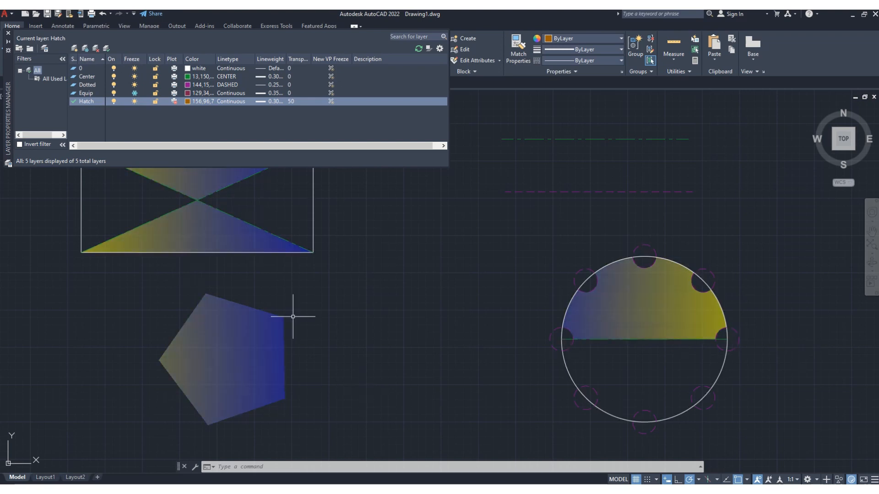
pyautogui.click(176, 94)
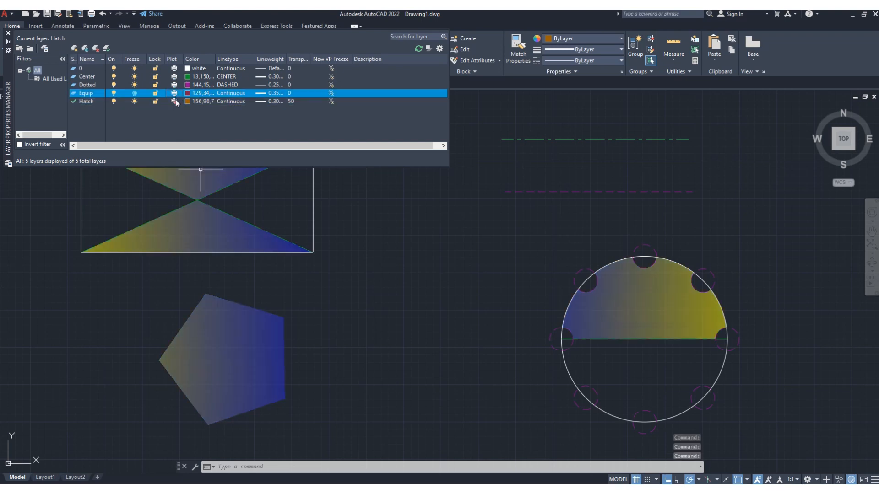
pyautogui.click(175, 102)
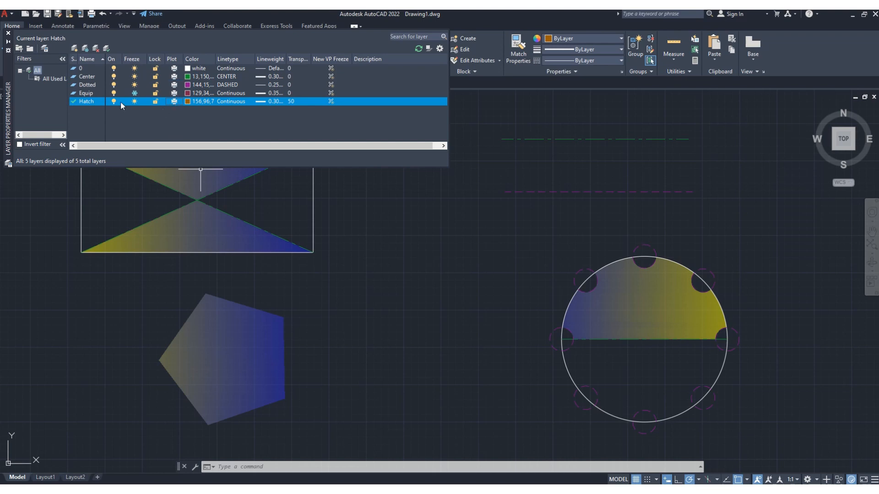
pyautogui.click(7, 33)
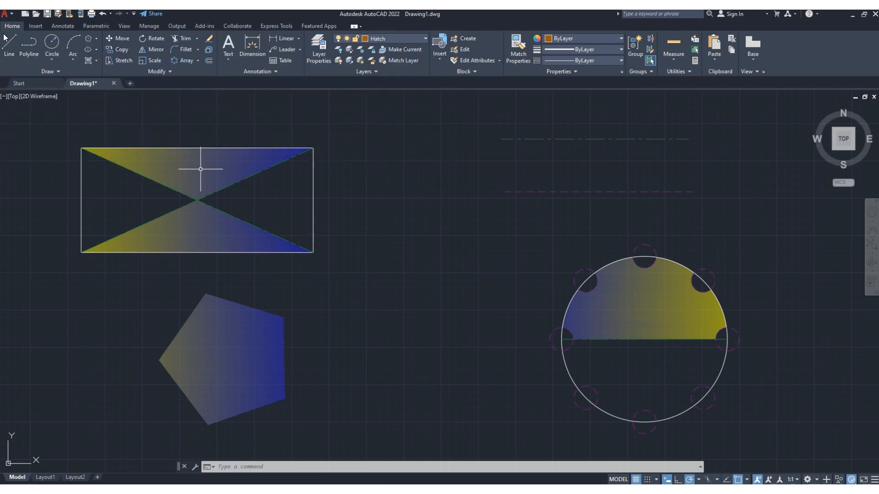
pyautogui.hotkey('ctrl', 'p')
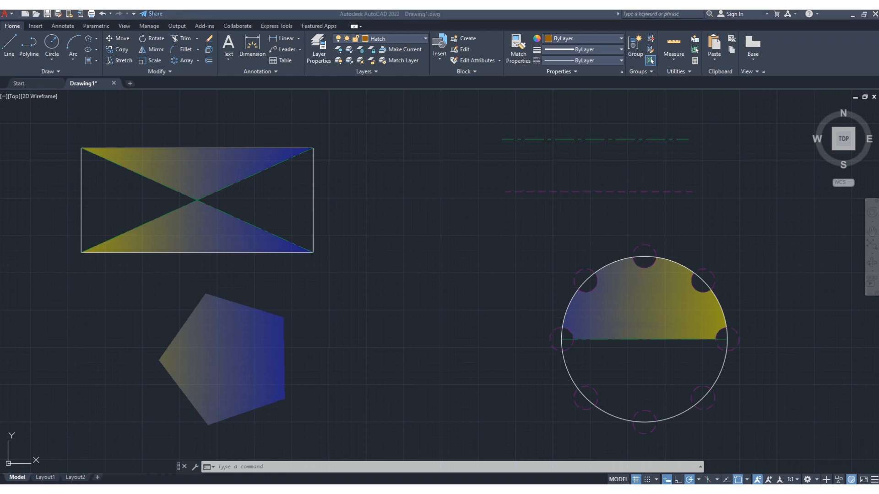
pyautogui.click(309, 15)
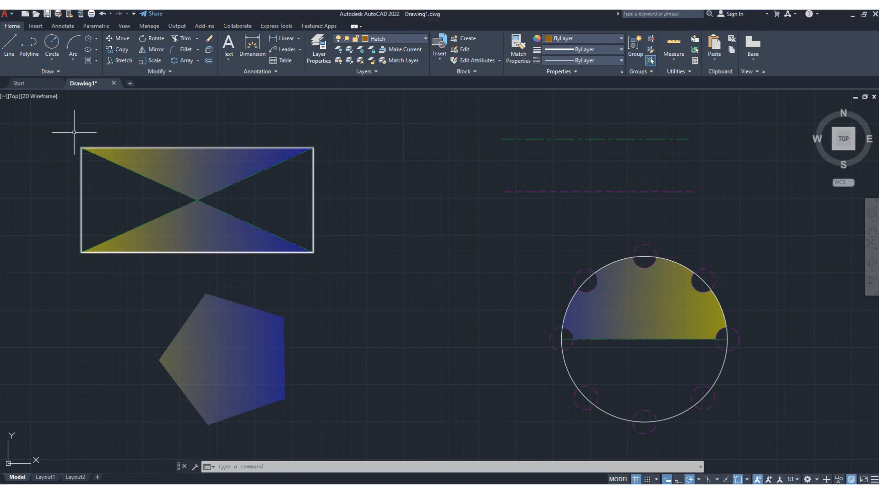
pyautogui.click(59, 110)
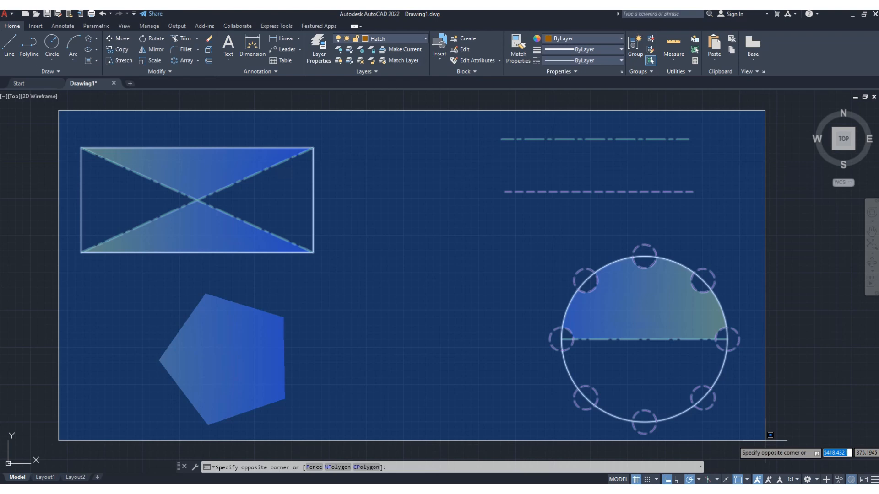
pyautogui.press('Escape')
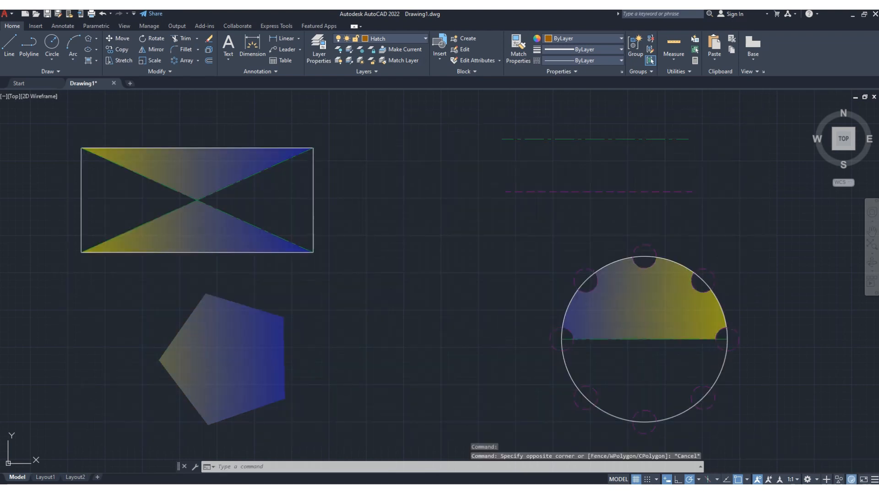
# Set up a plot with Microsoft Print to PDF on A3 paper, with the plot centered
pyautogui.hotkey('ctrl', 'p')
pyautogui.click(388, 184)
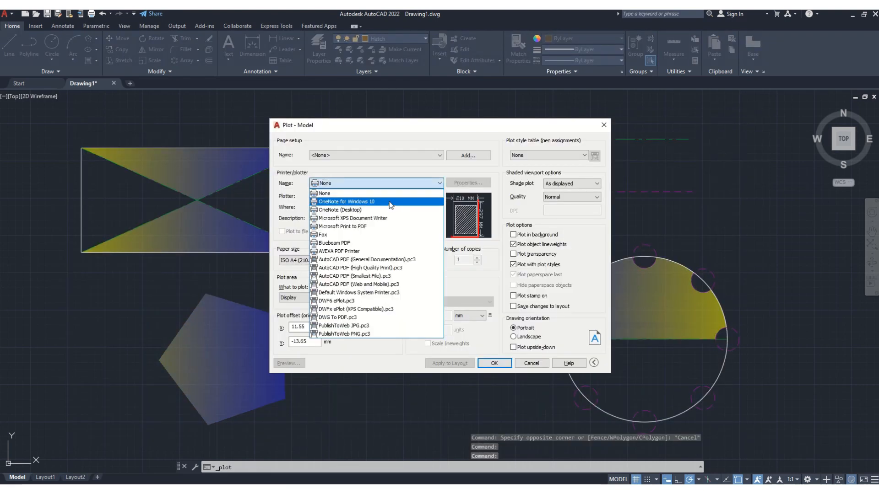
pyautogui.click(373, 225)
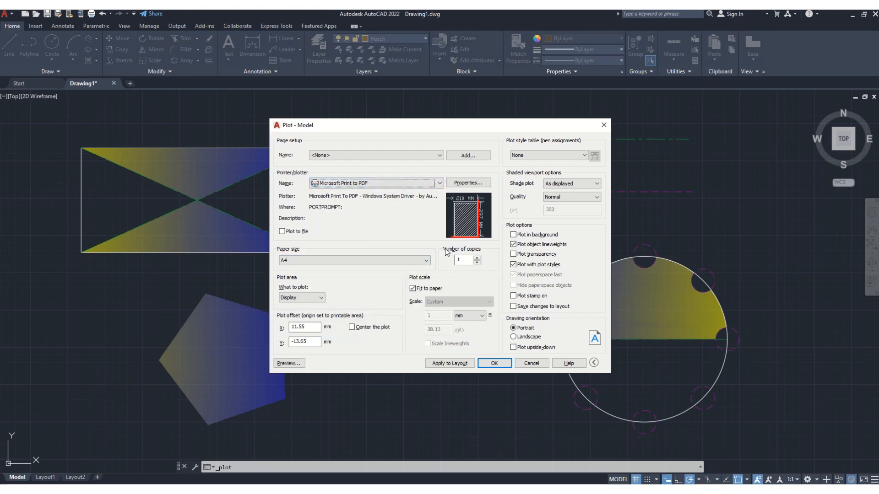
pyautogui.click(371, 261)
pyautogui.click(330, 299)
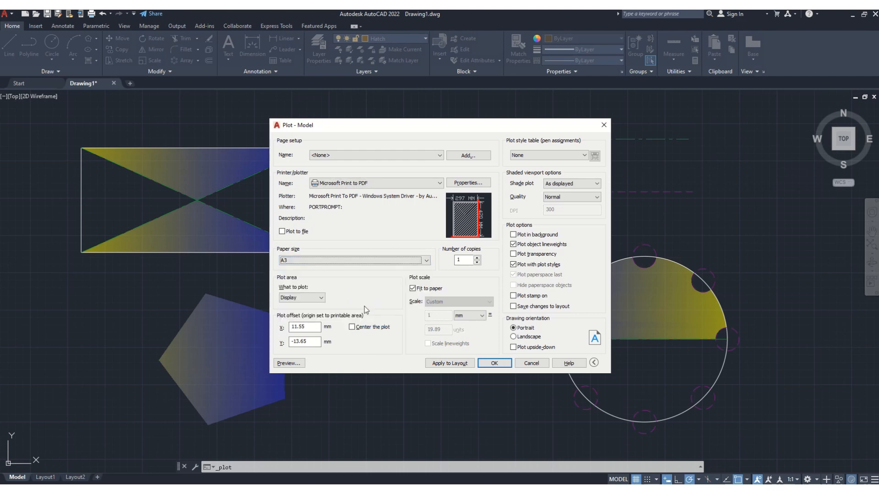
pyautogui.click(359, 328)
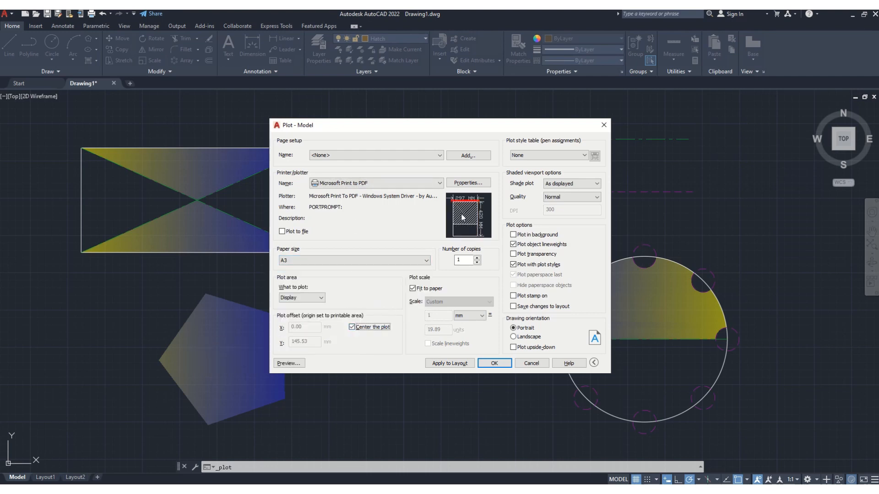
# Define the plot area as a window around all the objects, preview the plot, and leave without plotting
pyautogui.click(321, 298)
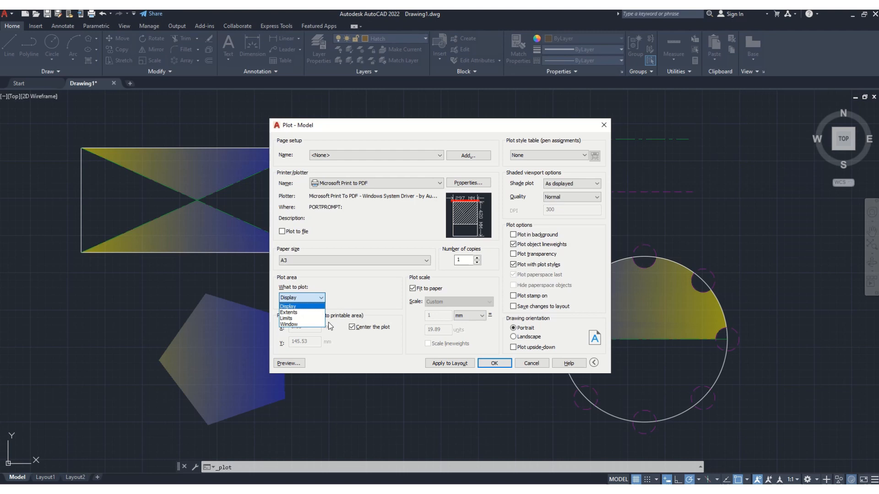
pyautogui.click(304, 326)
pyautogui.click(55, 113)
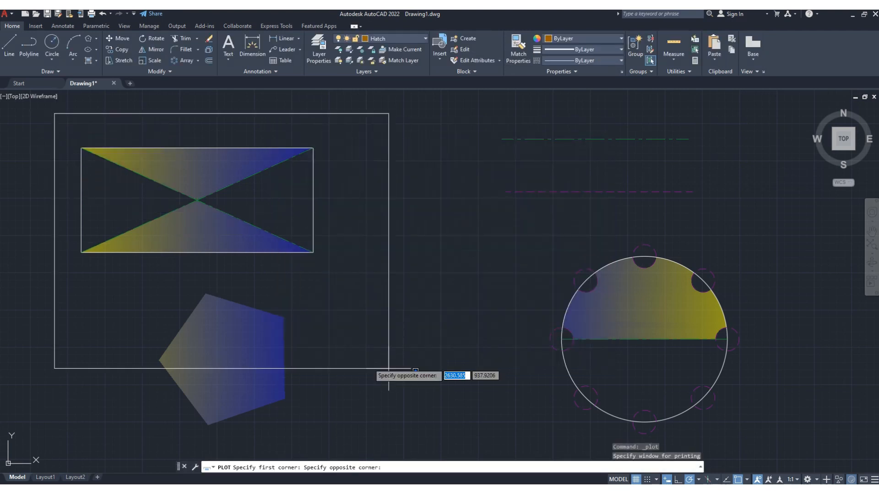
pyautogui.click(782, 443)
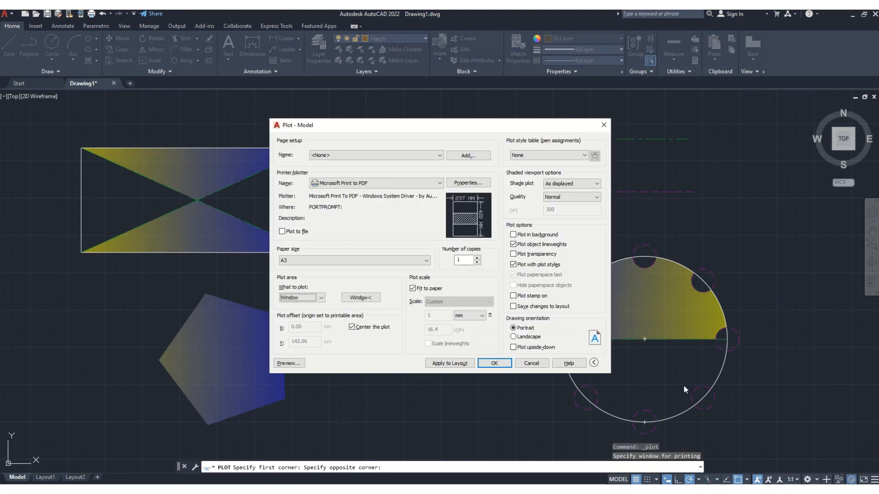
pyautogui.click(289, 363)
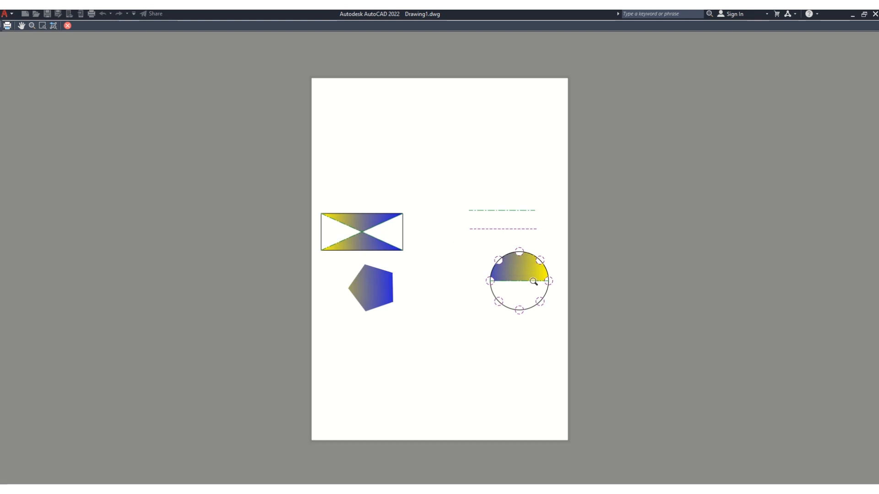
pyautogui.click(68, 26)
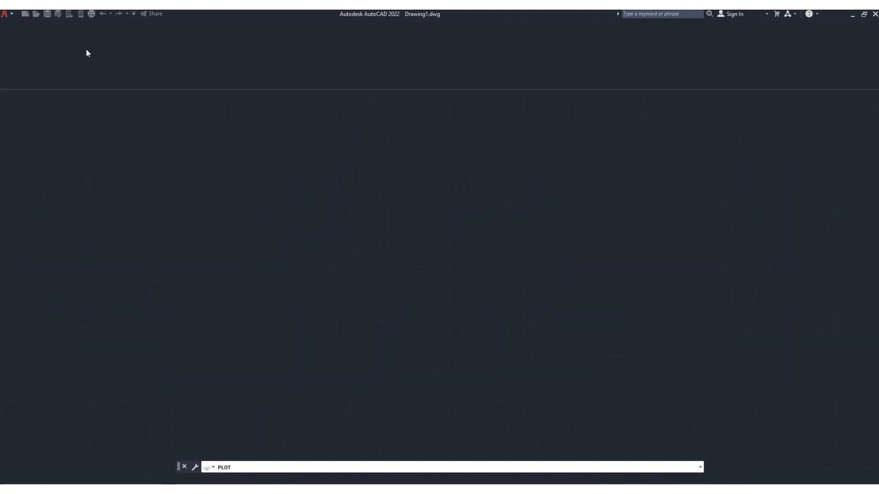
pyautogui.click(605, 125)
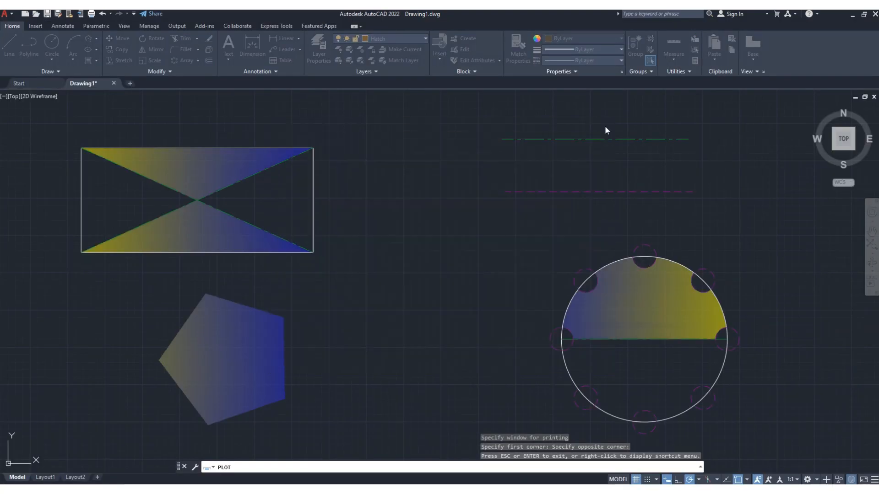
# Exclude the Hatch layer from plotting in the layer properties, and close them
pyautogui.click(321, 49)
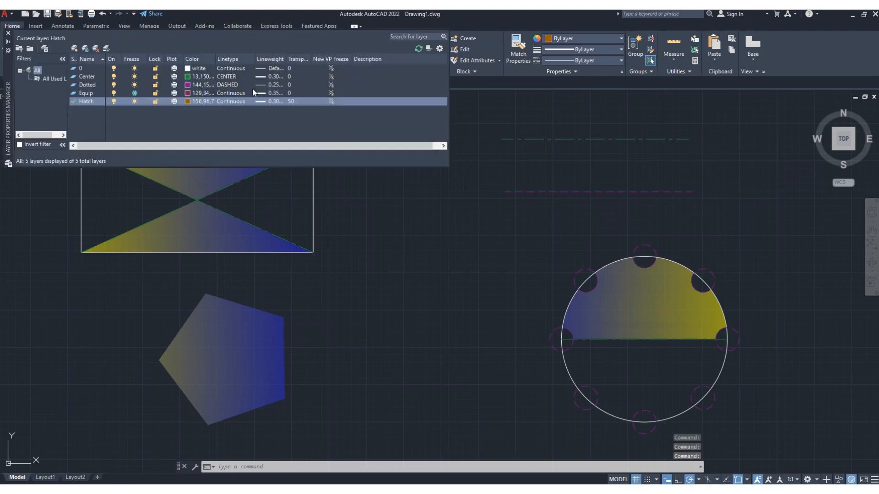
pyautogui.click(173, 100)
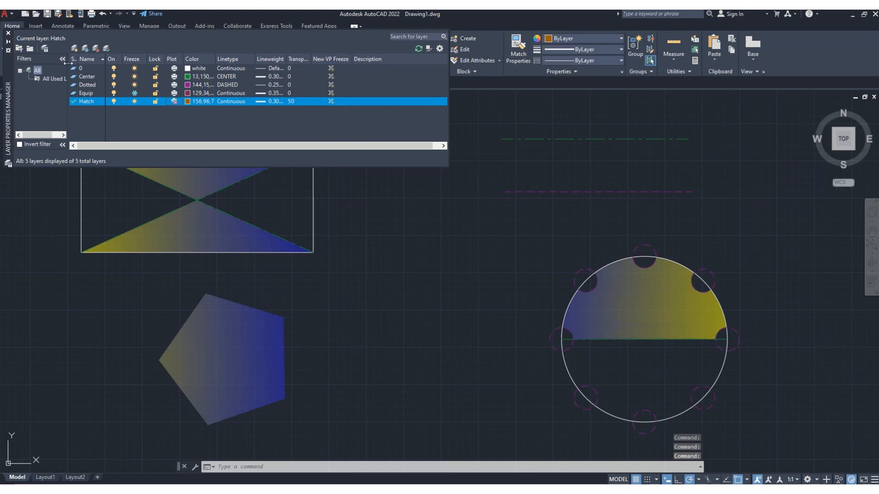
pyautogui.click(9, 33)
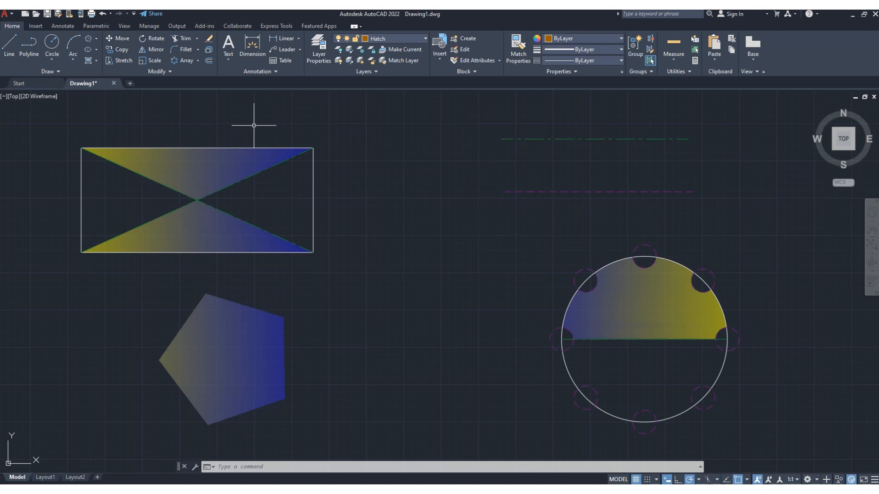
# Set up a plot with Microsoft Print to PDF on A3 paper, with the plot centered
pyautogui.hotkey('ctrl', 'p')
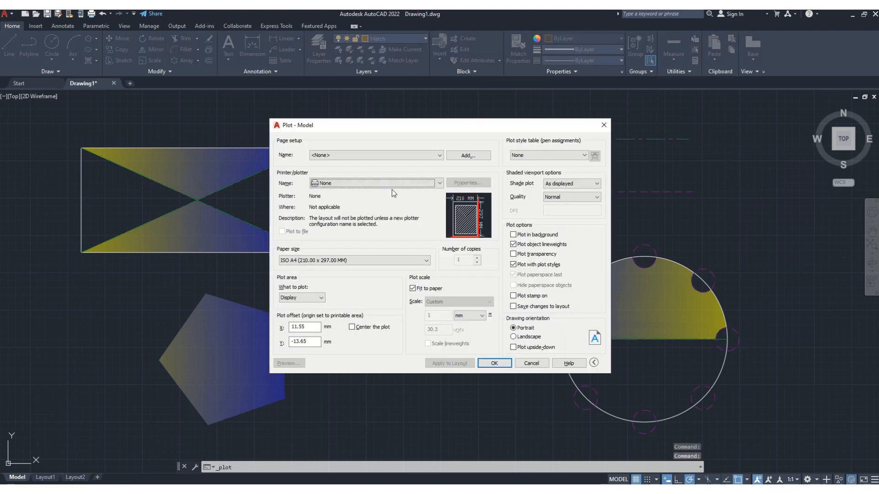
pyautogui.click(389, 185)
pyautogui.click(344, 223)
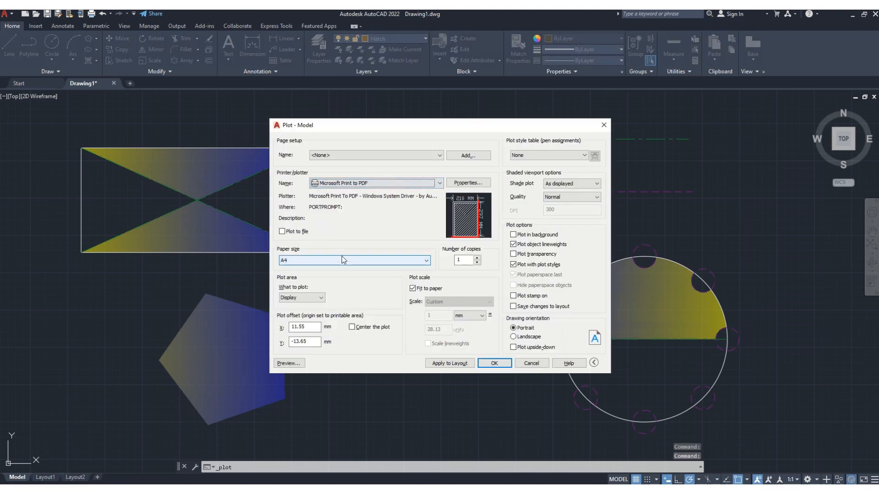
pyautogui.click(324, 262)
pyautogui.click(302, 301)
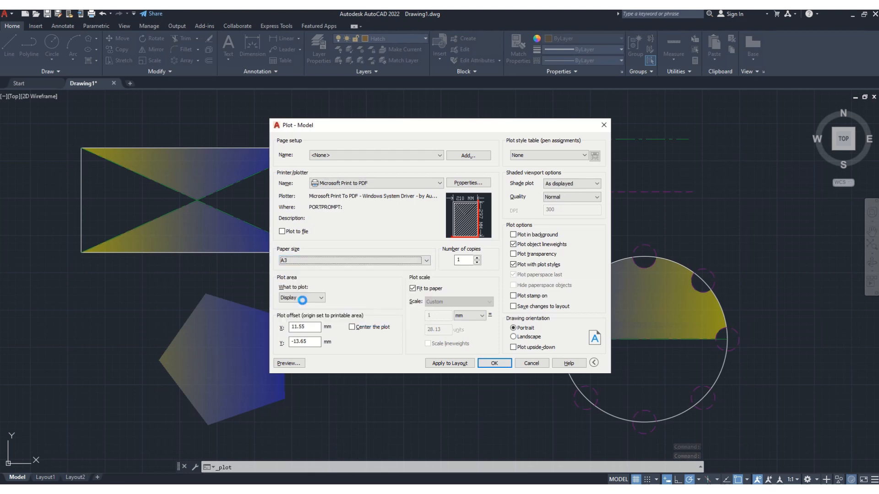
pyautogui.click(322, 298)
pyautogui.click(350, 285)
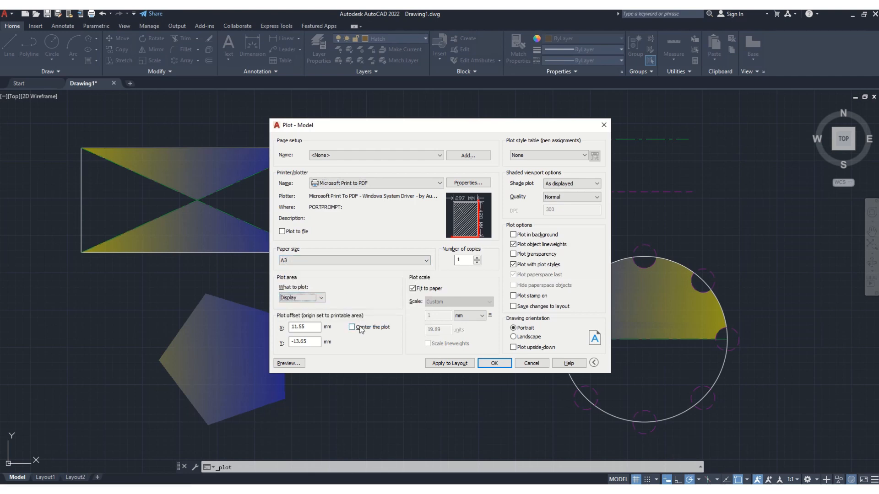
# Define the plot area as a window around all the objects, preview the plot without the Hatch layer, and leave without plotting
pyautogui.click(321, 298)
pyautogui.click(303, 328)
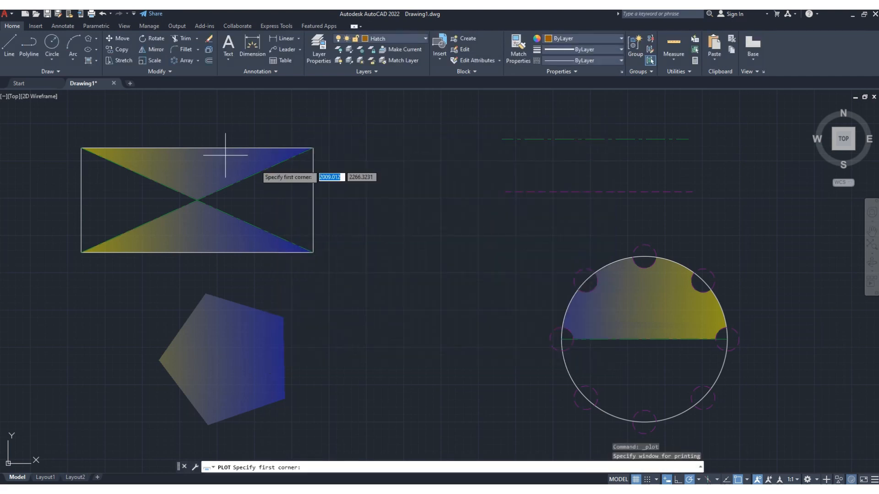
pyautogui.click(53, 110)
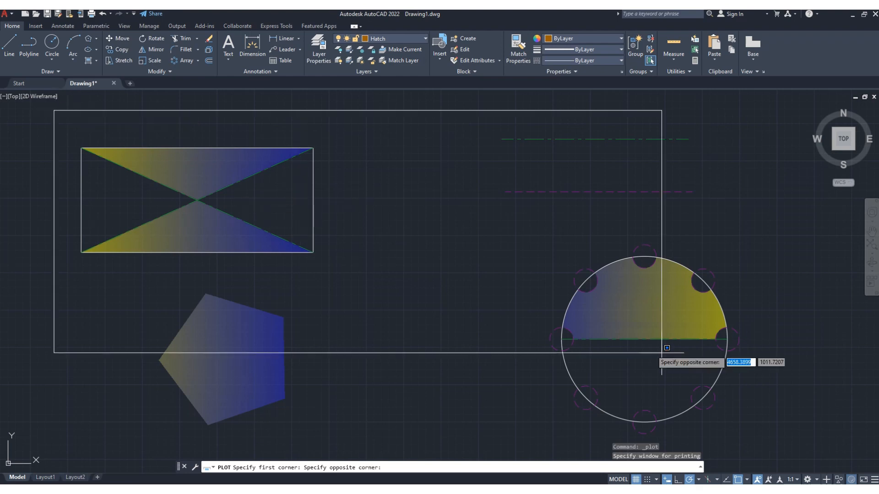
pyautogui.click(782, 434)
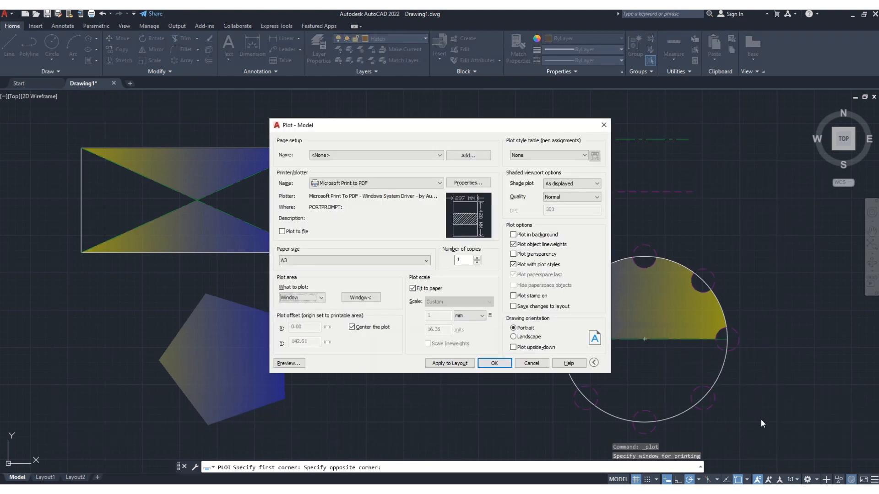
pyautogui.click(288, 363)
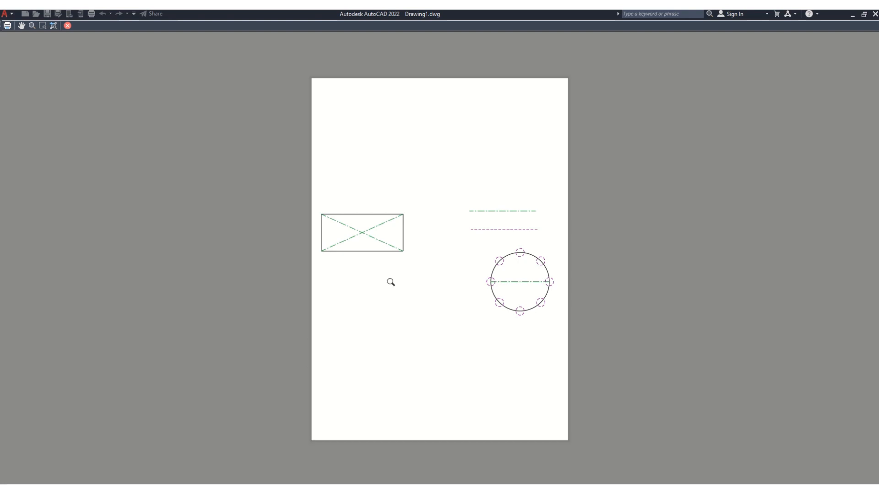
pyautogui.click(68, 26)
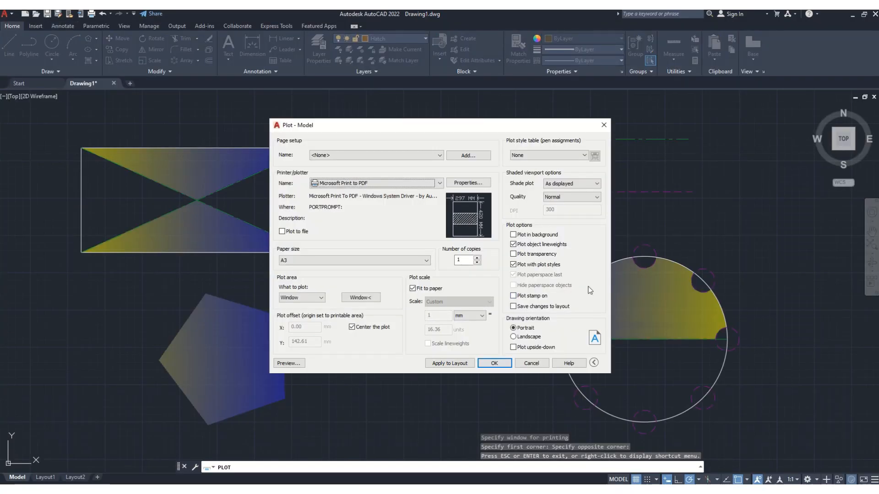
pyautogui.click(604, 125)
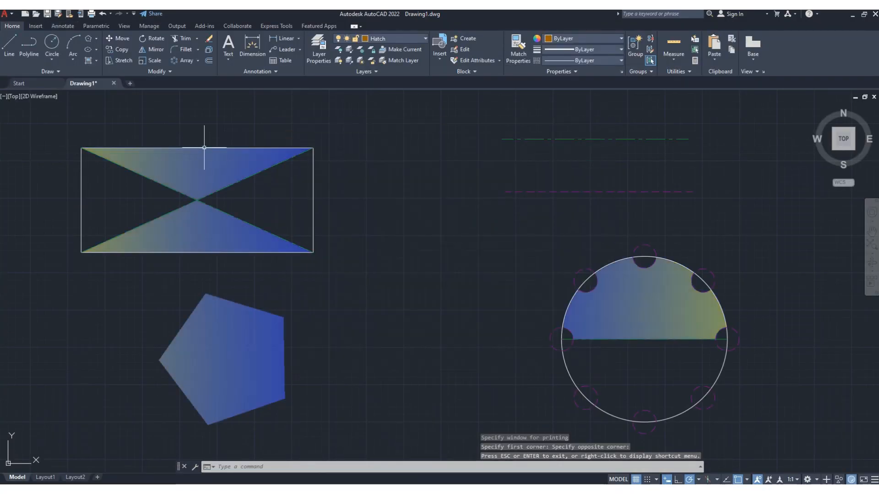
# Make the Hatch layer plottable again and exclude the Dotted layer from plotting in the layer properties, and close them
pyautogui.click(319, 52)
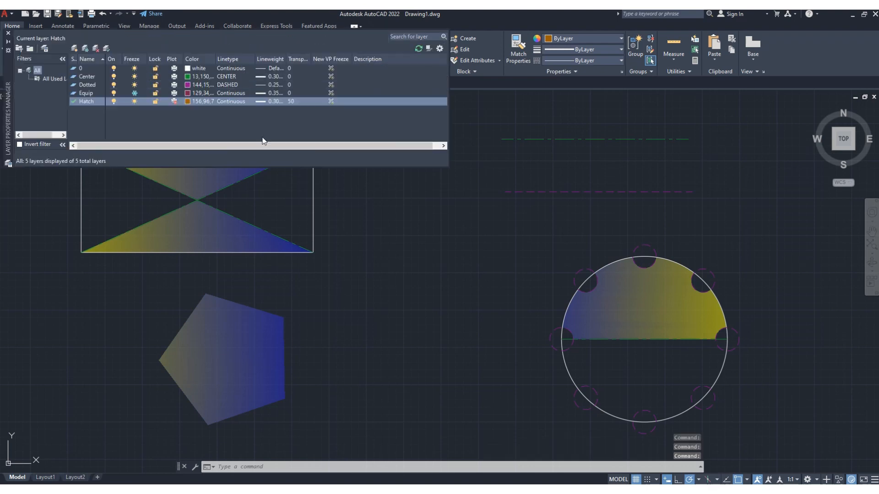
pyautogui.click(174, 100)
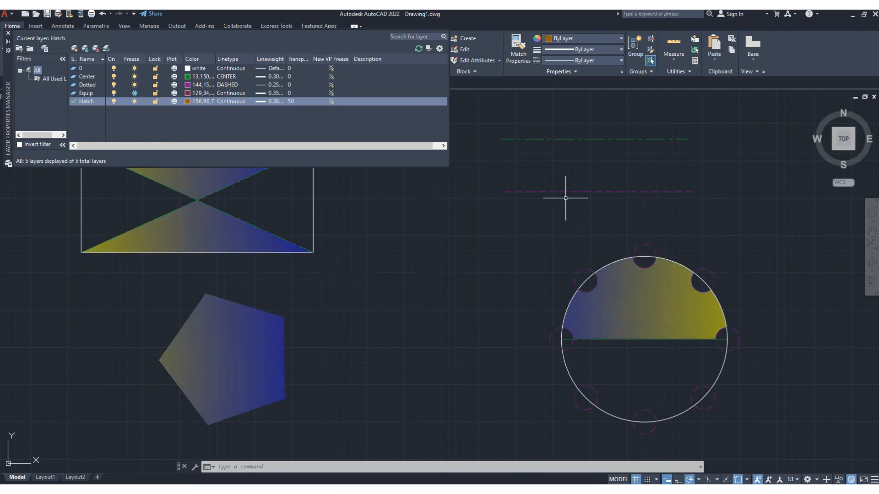
pyautogui.click(96, 84)
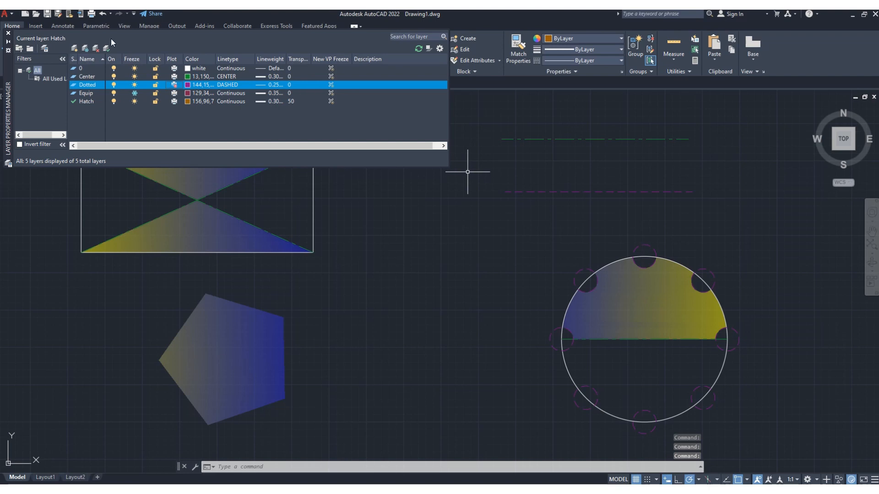
pyautogui.click(8, 33)
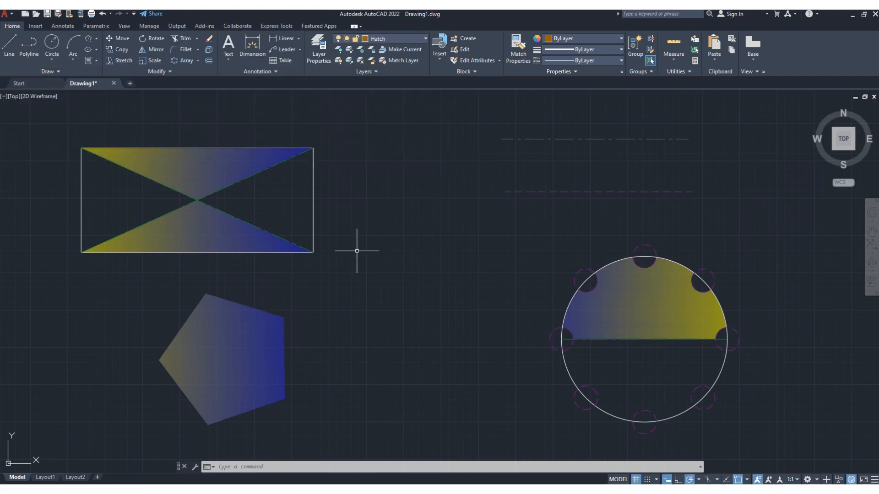
# Set up another centered plot with Microsoft Print to PDF on A3 paper
pyautogui.hotkey('ctrl', 'p')
pyautogui.click(381, 183)
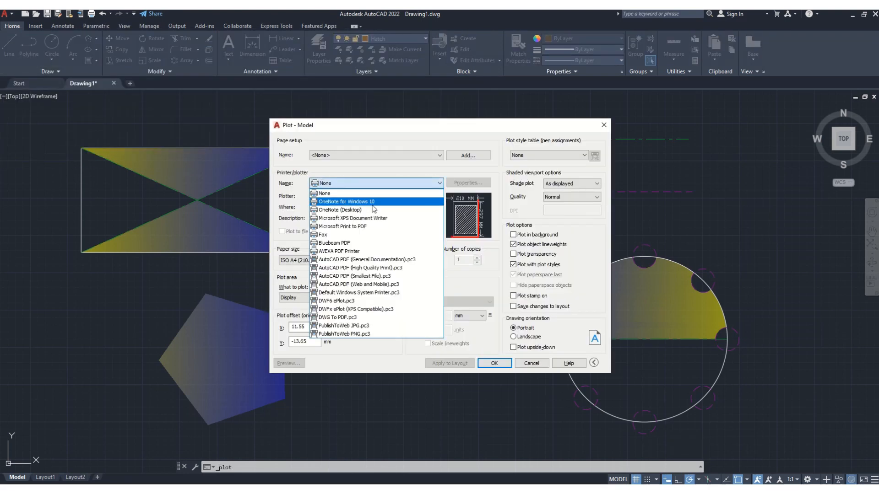
pyautogui.click(355, 227)
pyautogui.click(295, 258)
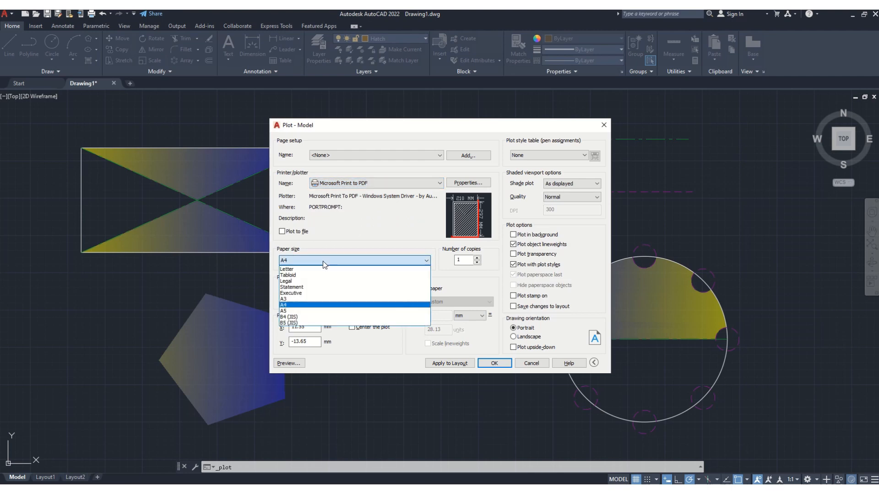
pyautogui.click(306, 304)
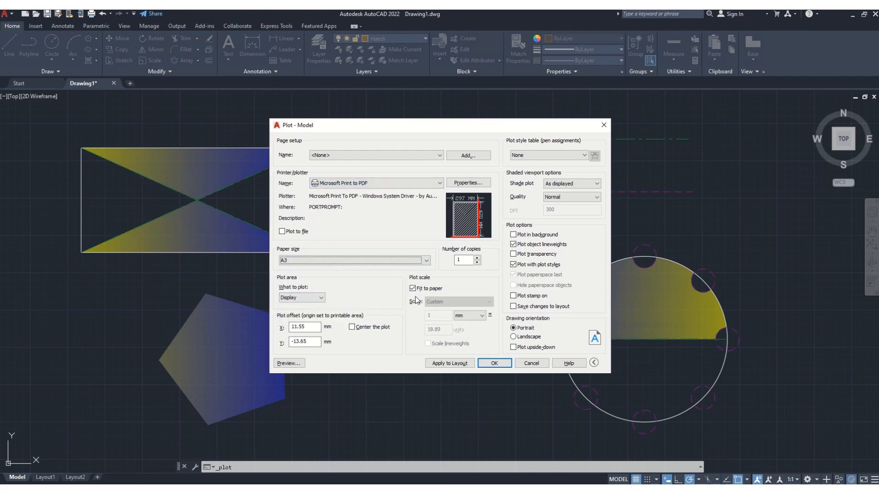
pyautogui.click(352, 327)
# Window all the objects as the plot area, preview the plot without the Dotted layer, and leave without plotting
pyautogui.click(312, 298)
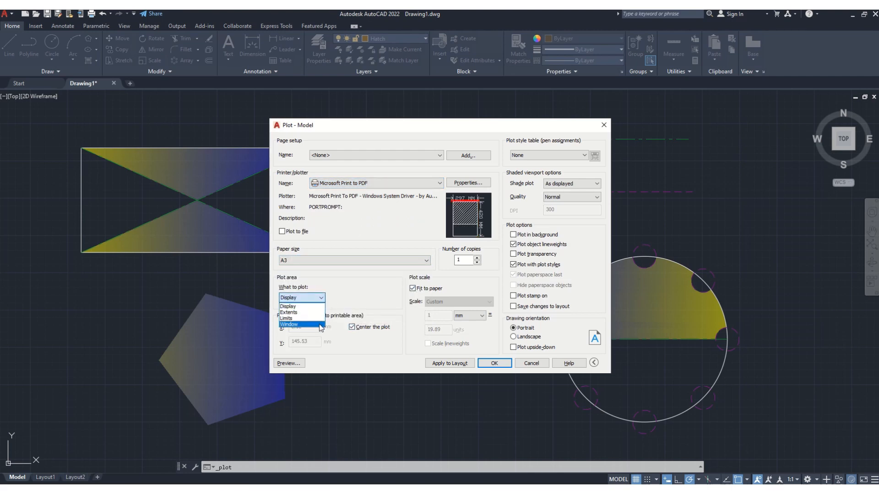
pyautogui.click(289, 324)
pyautogui.click(55, 115)
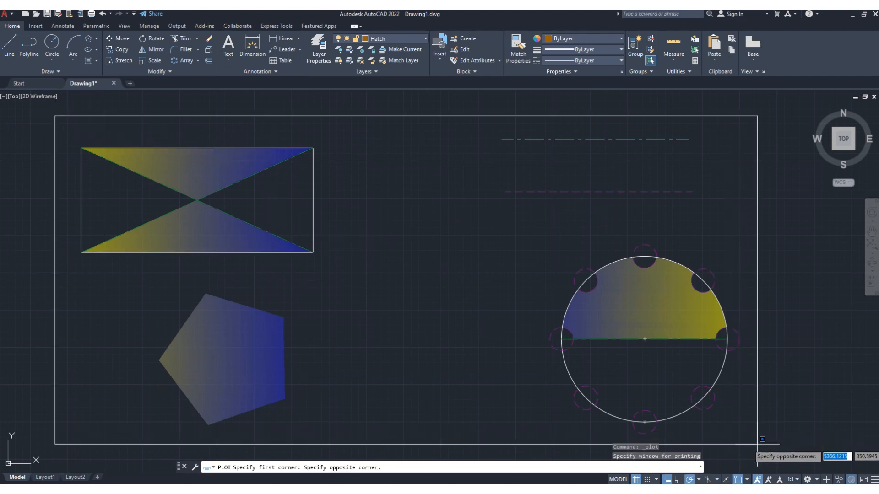
pyautogui.click(739, 431)
pyautogui.click(294, 363)
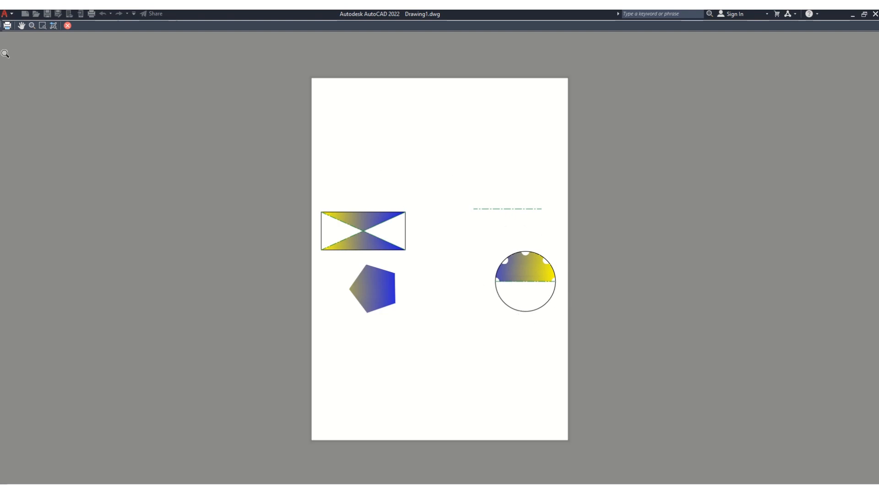
pyautogui.click(67, 25)
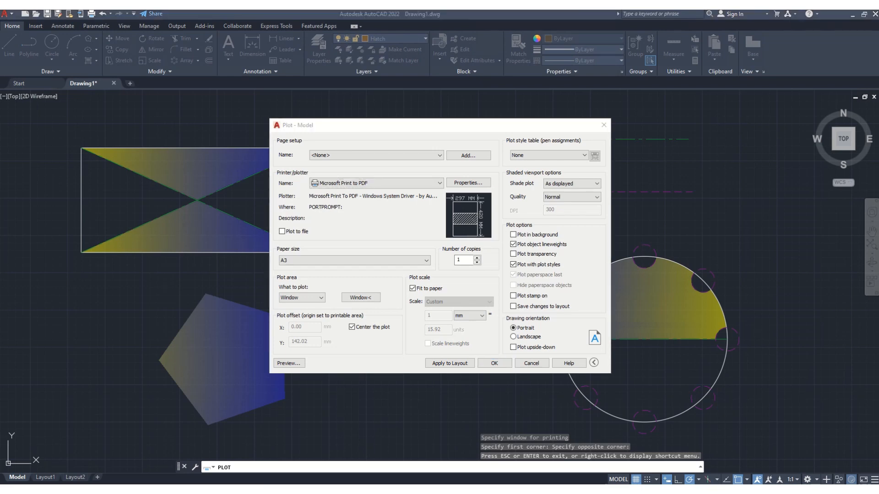
pyautogui.click(603, 125)
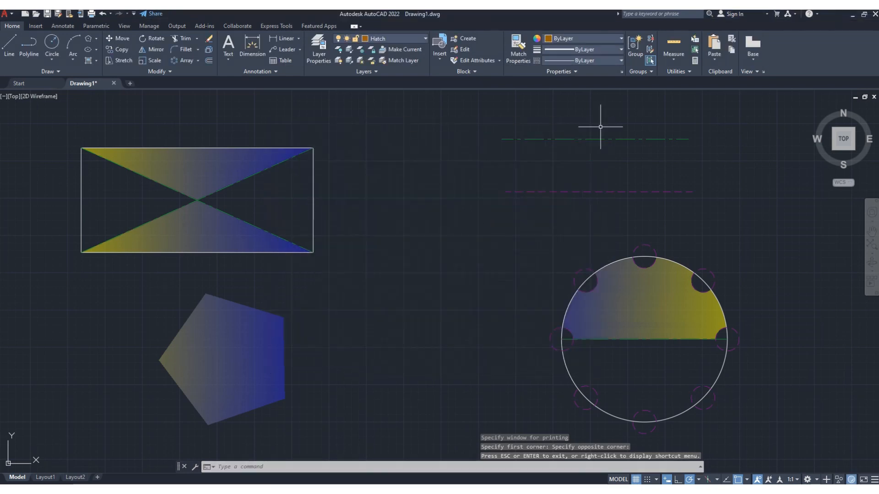
# Turn the Dotted layer off and back on, and try to turn off the current Hatch layer
pyautogui.click(425, 39)
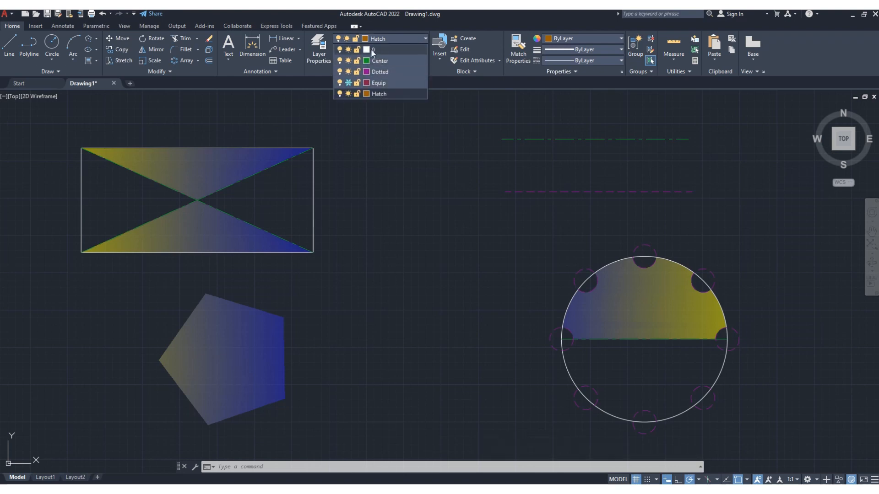
pyautogui.click(340, 71)
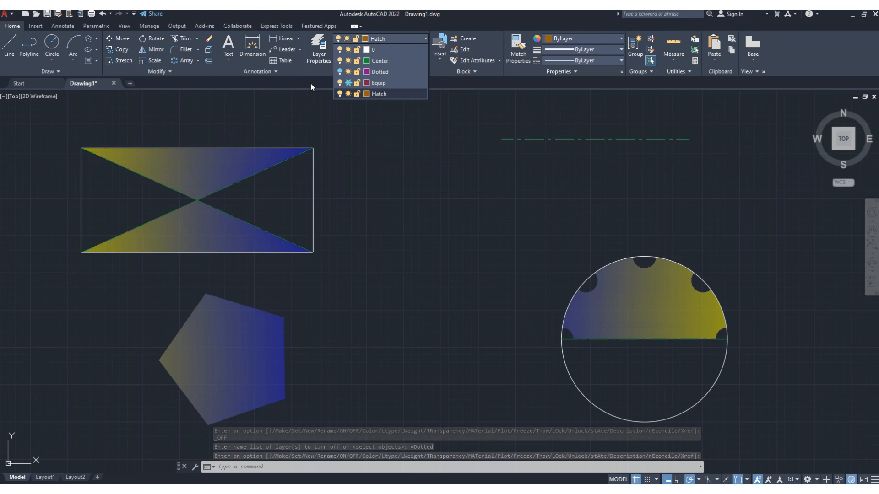
pyautogui.click(340, 72)
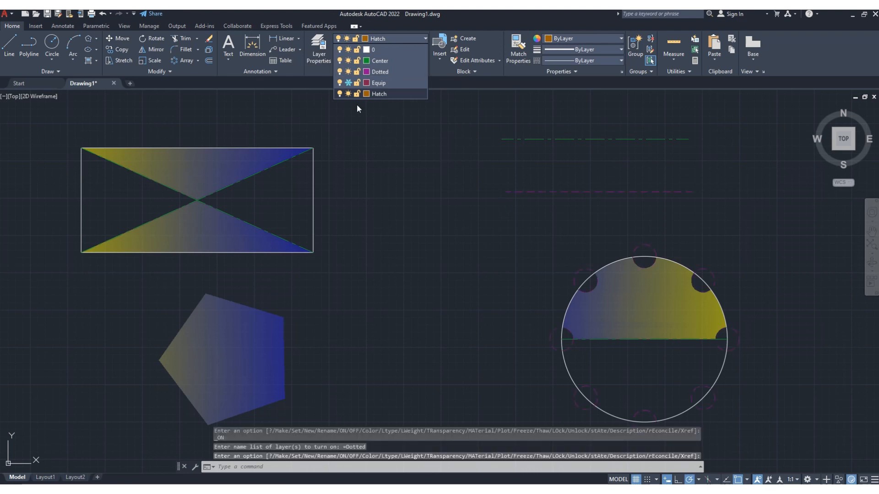
pyautogui.click(339, 94)
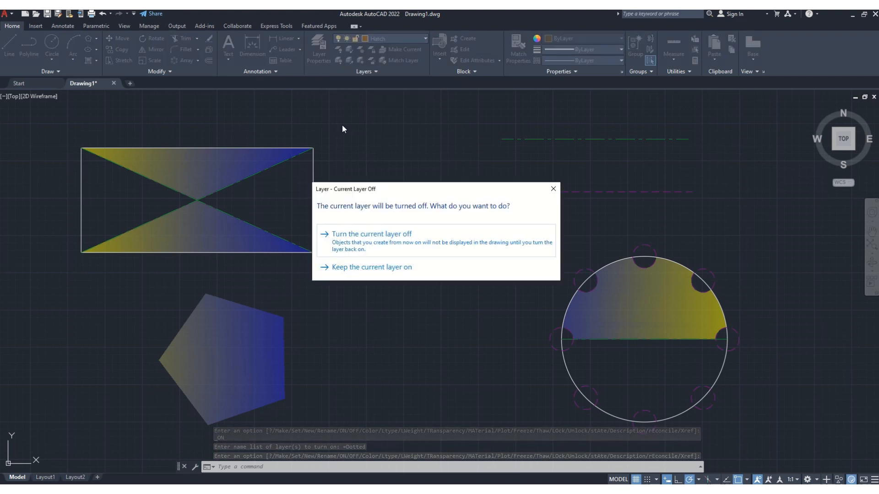
pyautogui.click(553, 189)
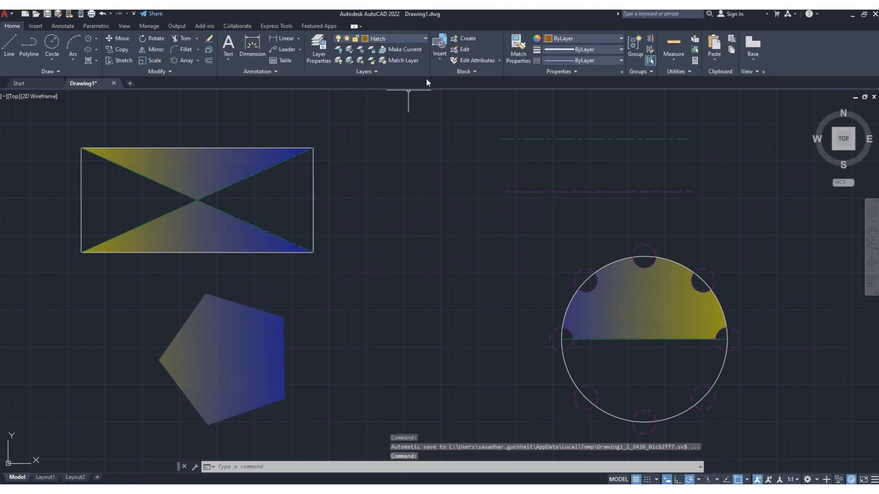
# Make layer 0 current, and turn the Hatch layer and the Center layer off and back on, one after the other
pyautogui.click(424, 39)
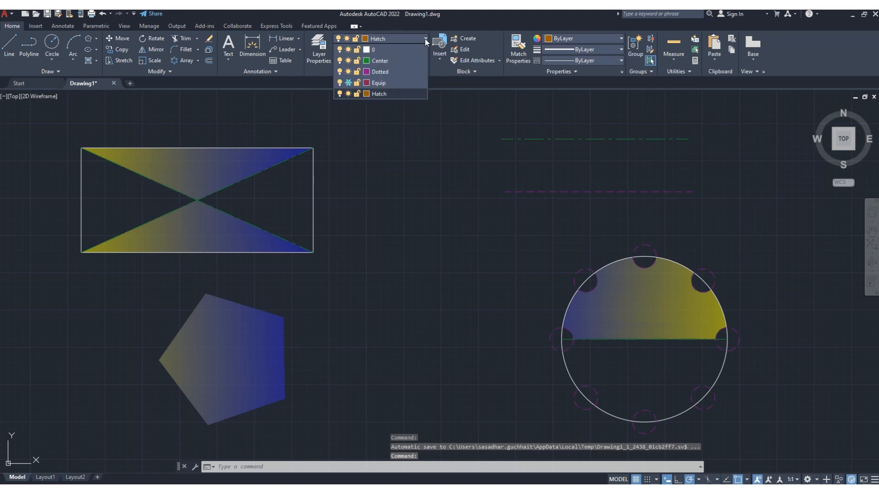
pyautogui.click(375, 50)
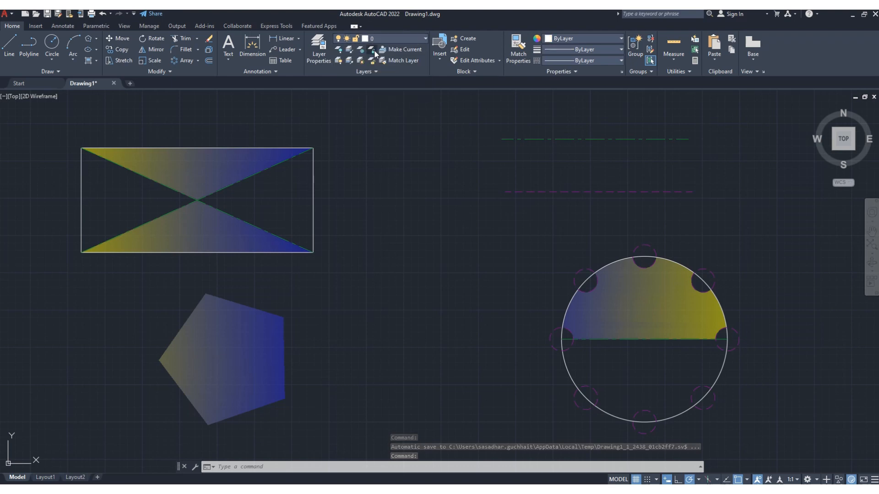
pyautogui.click(423, 39)
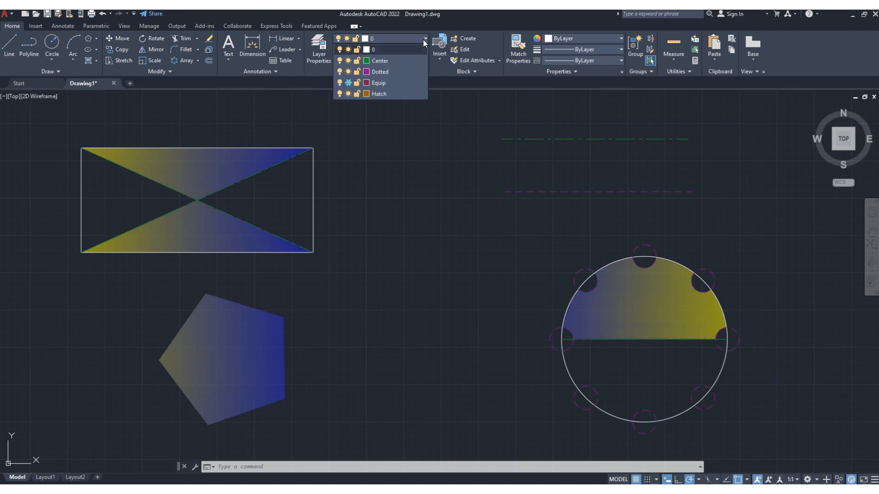
pyautogui.click(340, 95)
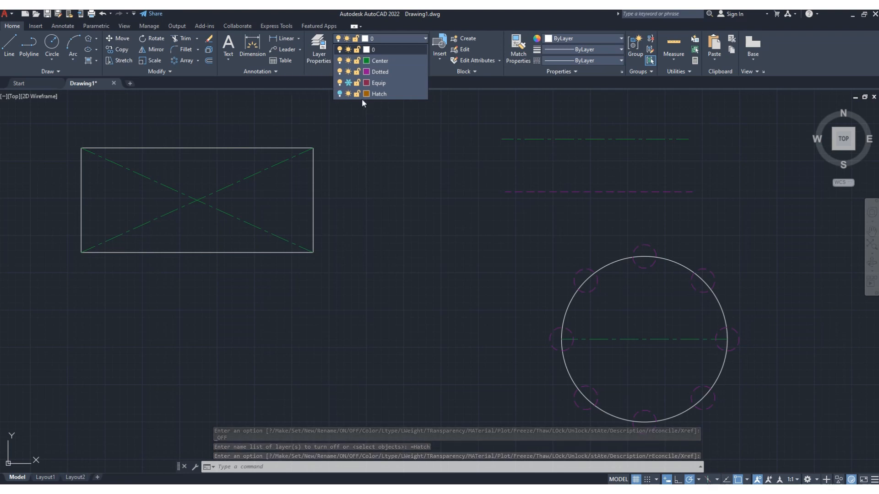
pyautogui.click(339, 94)
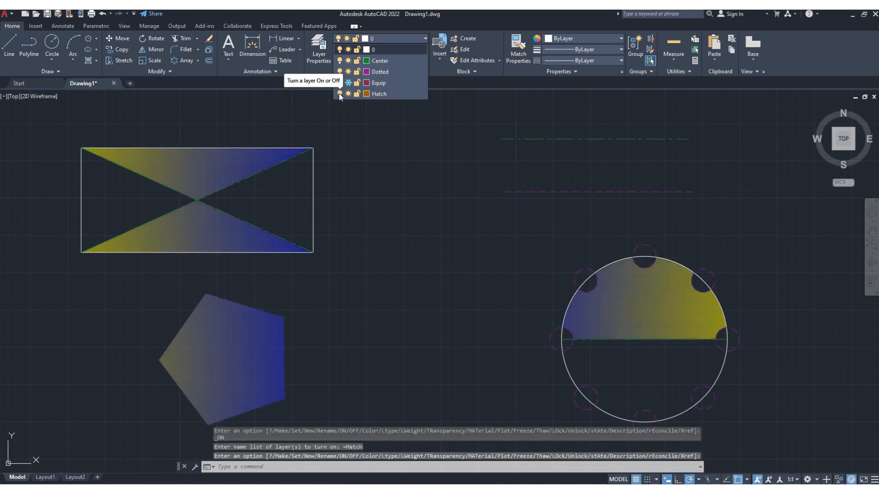
pyautogui.click(339, 60)
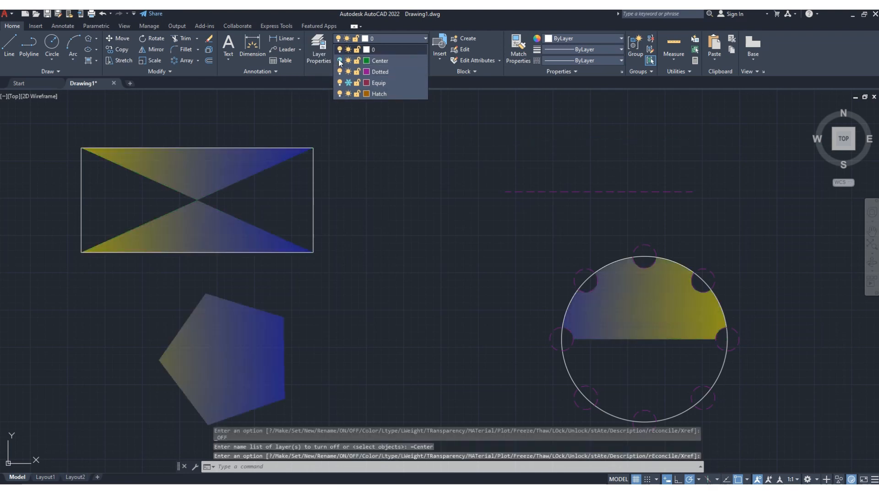
pyautogui.click(339, 60)
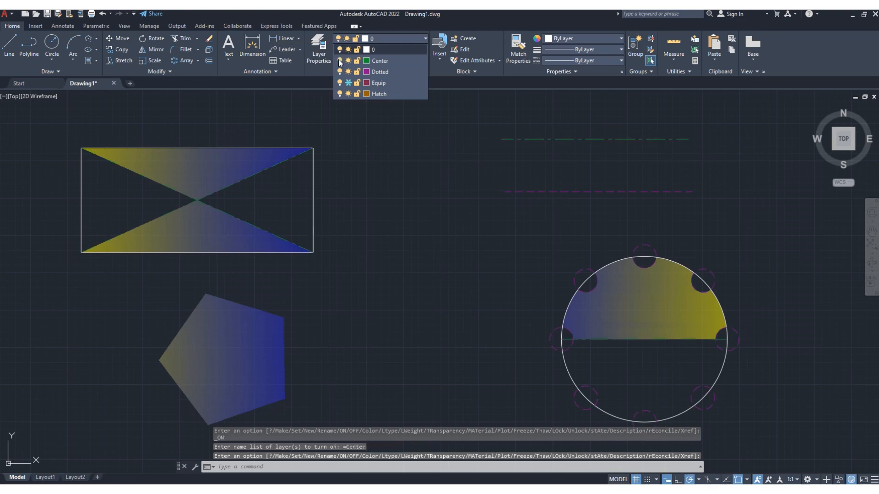